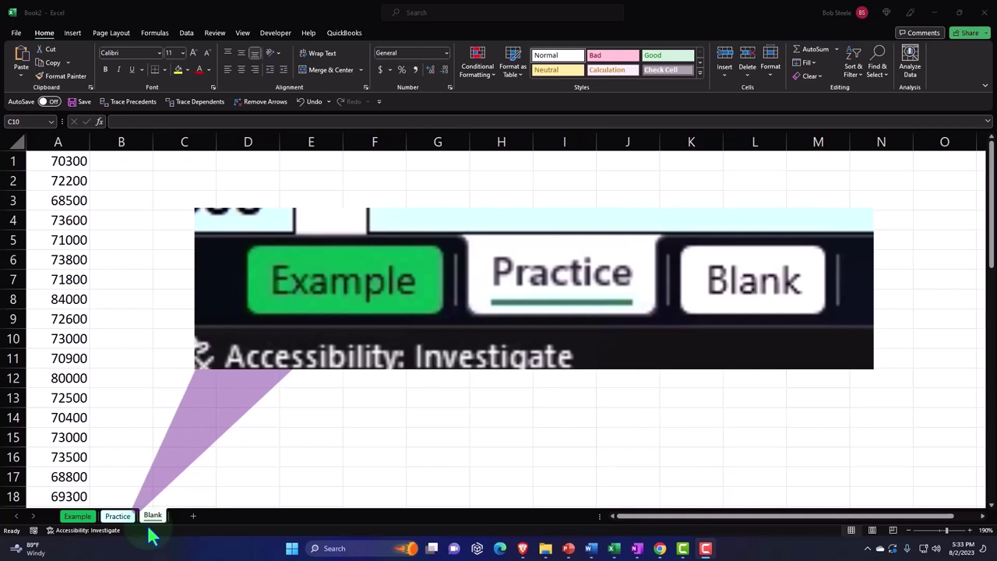
Go to the Example sheet and scroll through the Wages values from the 68,500 in A7.
{"action": "left_click", "coordinate": [81, 518]}
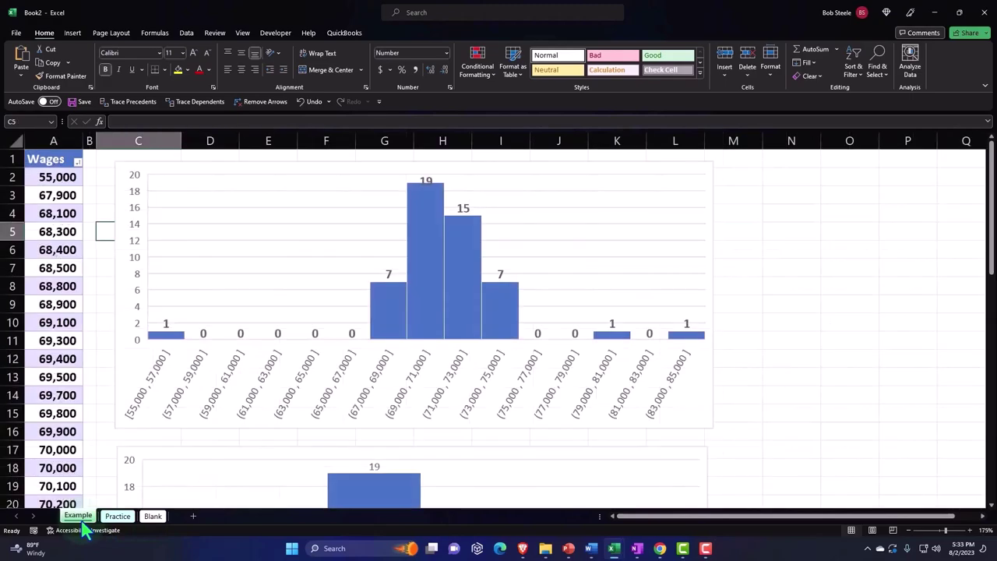
{"action": "left_click", "coordinate": [80, 267]}
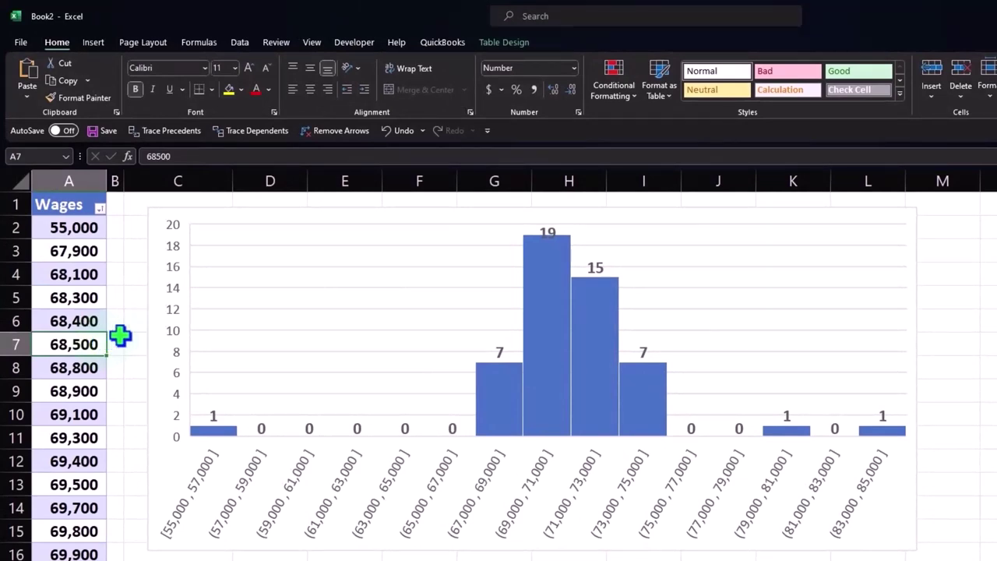
{"action": "scroll", "coordinate": [120, 336], "scroll_direction": "down", "scroll_amount": 1}
{"action": "scroll", "coordinate": [120, 336], "scroll_direction": "down", "scroll_amount": 1}
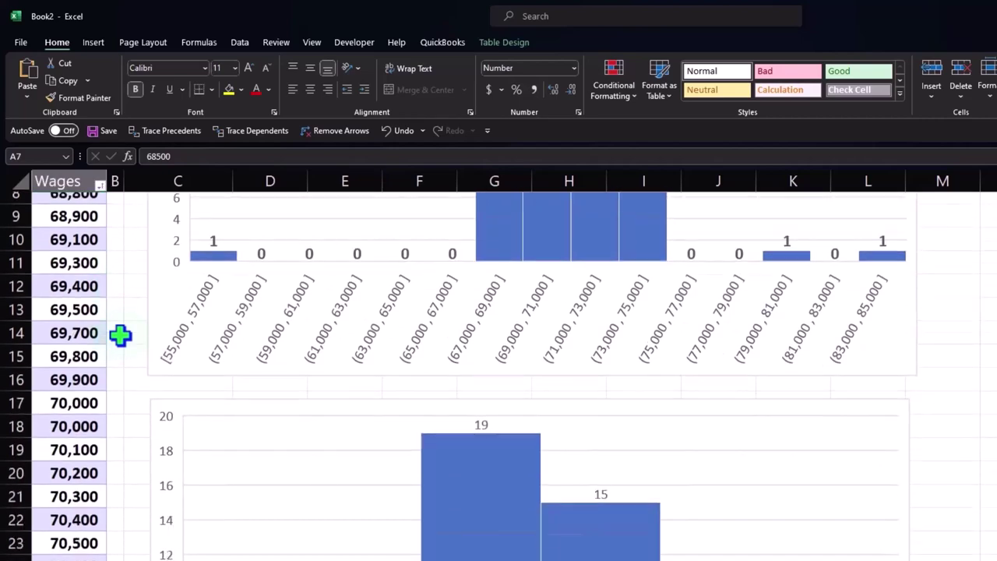
{"action": "scroll", "coordinate": [120, 336], "scroll_direction": "down", "scroll_amount": 2}
{"action": "scroll", "coordinate": [120, 336], "scroll_direction": "down", "scroll_amount": 1}
{"action": "scroll", "coordinate": [120, 336], "scroll_direction": "down", "scroll_amount": 1}
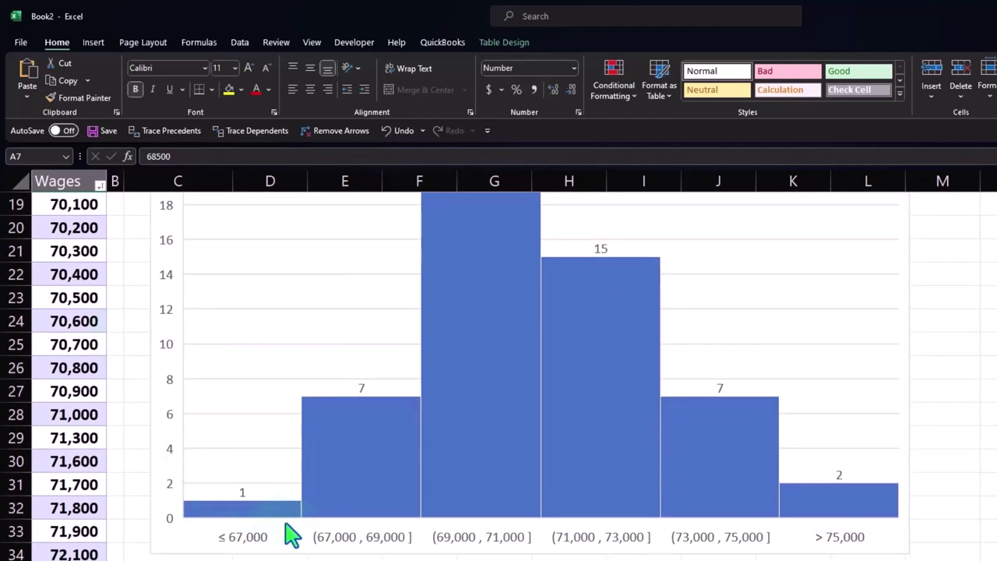
Select the second histogram, with ≤67,000 and >75,000 overflow bins, to inspect its axis.
{"action": "left_click", "coordinate": [341, 547]}
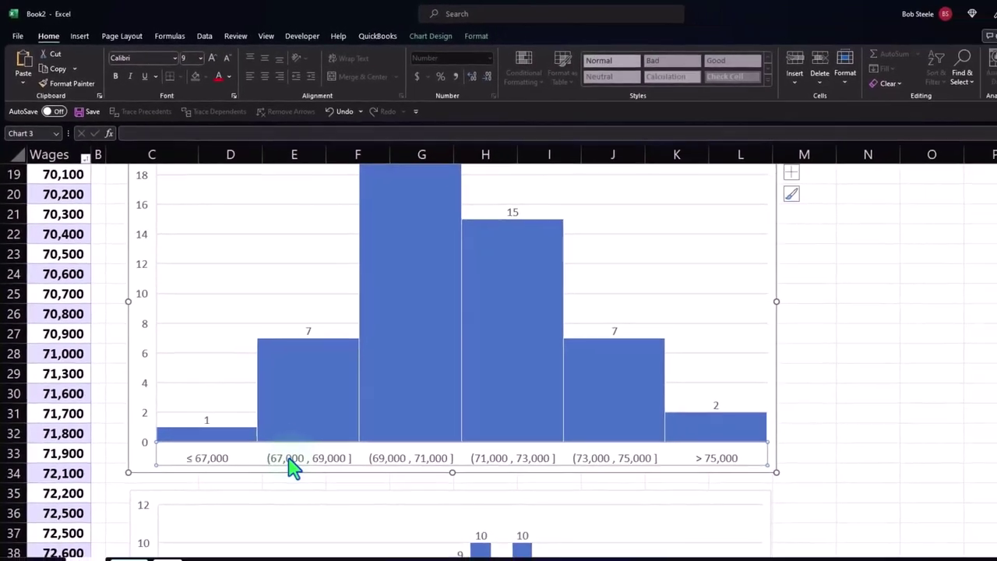
{"action": "scroll", "coordinate": [274, 437], "scroll_direction": "up", "scroll_amount": 4}
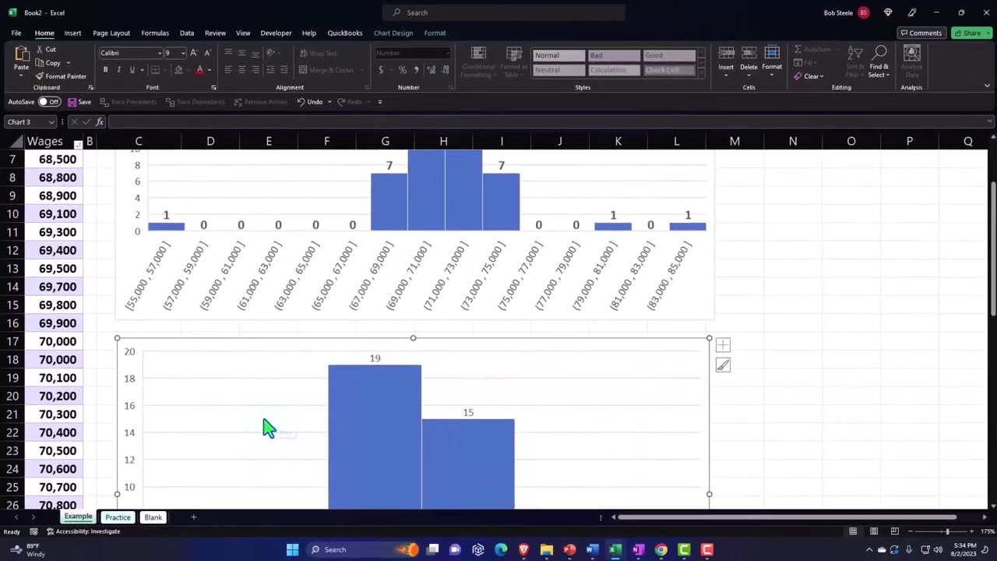
{"action": "scroll", "coordinate": [265, 425], "scroll_direction": "up", "scroll_amount": 2}
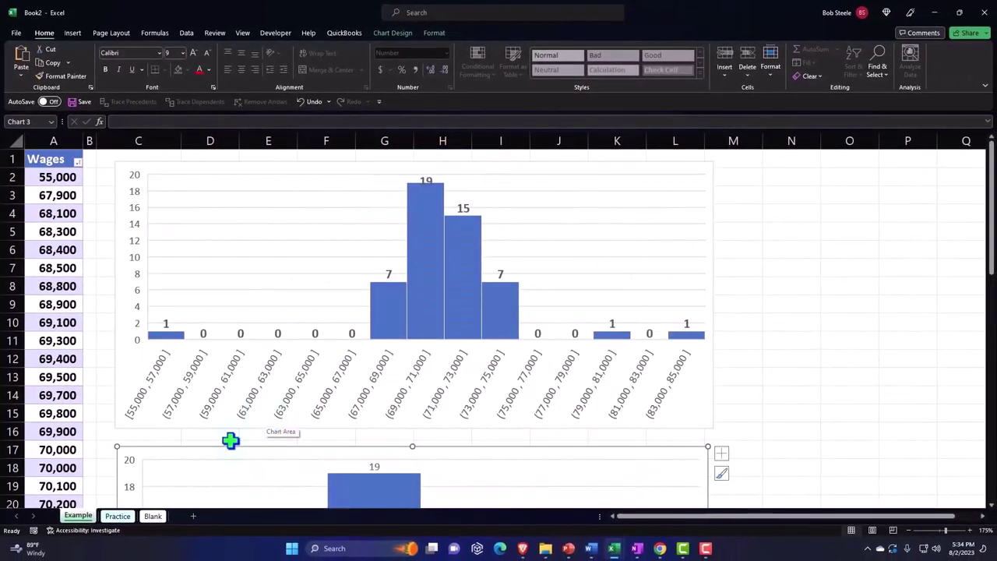
View the Blank sheet and scroll through the unlabelled column A wage values, starting at 70300.
{"action": "left_click", "coordinate": [151, 517]}
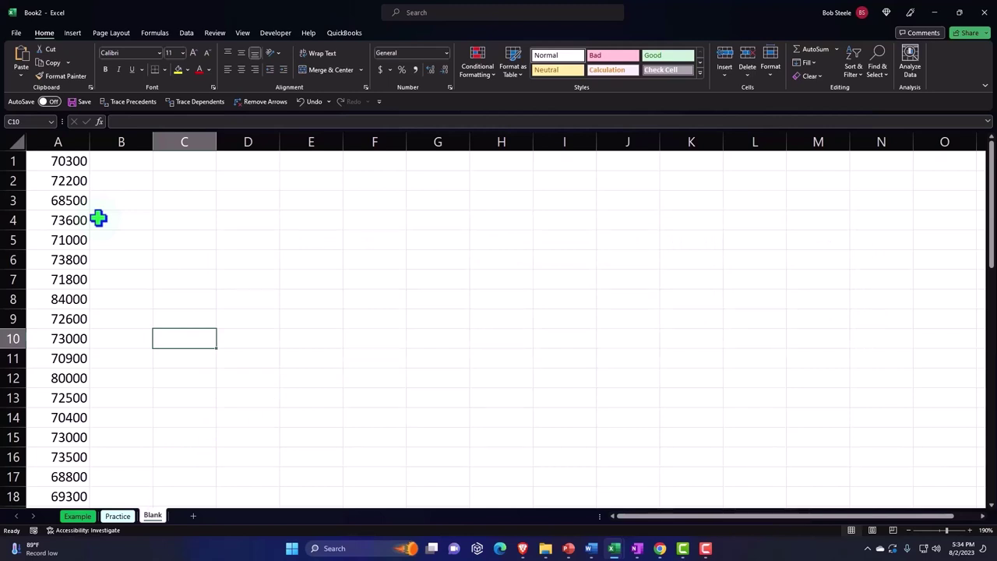
{"action": "scroll", "coordinate": [99, 219], "scroll_direction": "down", "scroll_amount": 2}
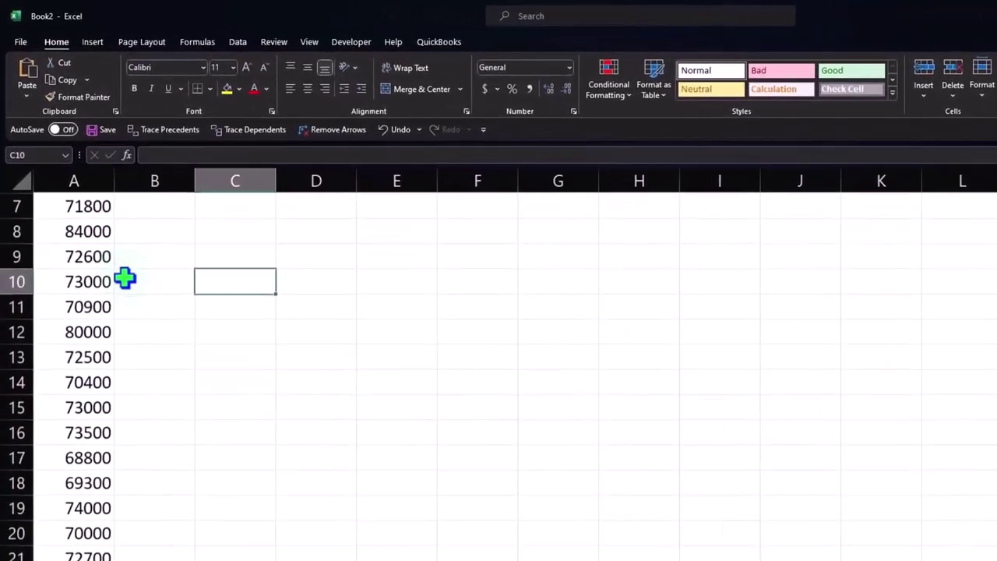
{"action": "scroll", "coordinate": [125, 278], "scroll_direction": "down", "scroll_amount": 1}
{"action": "scroll", "coordinate": [124, 278], "scroll_direction": "down", "scroll_amount": 1}
{"action": "scroll", "coordinate": [124, 278], "scroll_direction": "down", "scroll_amount": 2}
{"action": "scroll", "coordinate": [124, 279], "scroll_direction": "down", "scroll_amount": 2}
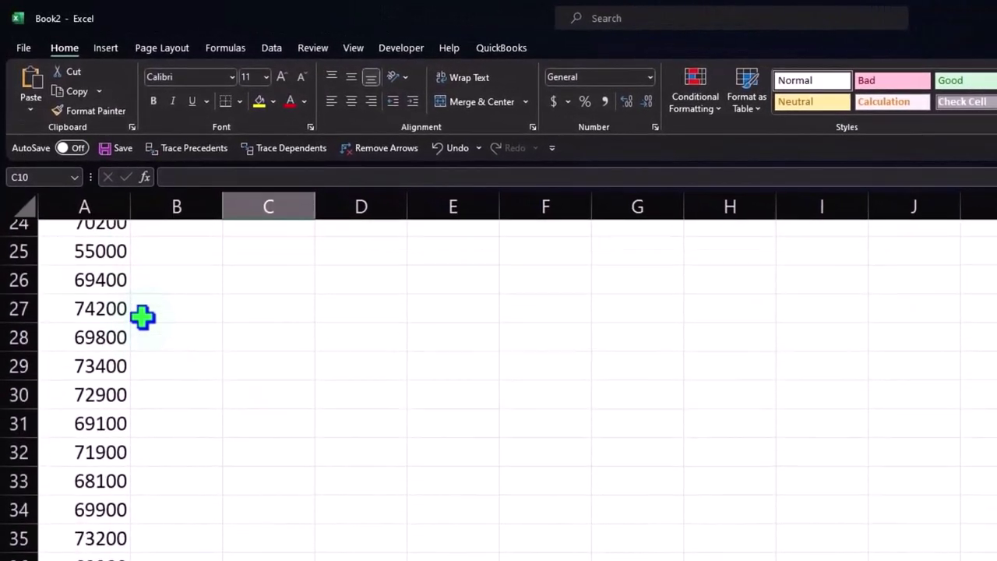
{"action": "scroll", "coordinate": [143, 317], "scroll_direction": "down", "scroll_amount": 1}
{"action": "scroll", "coordinate": [143, 316], "scroll_direction": "down", "scroll_amount": 1}
{"action": "scroll", "coordinate": [142, 316], "scroll_direction": "down", "scroll_amount": 2}
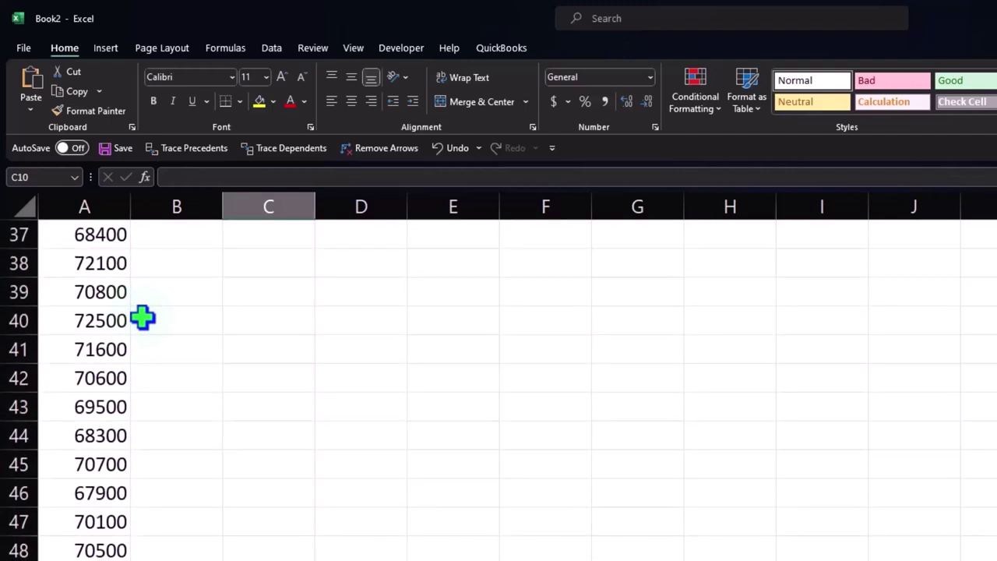
{"action": "scroll", "coordinate": [143, 316], "scroll_direction": "up", "scroll_amount": 5}
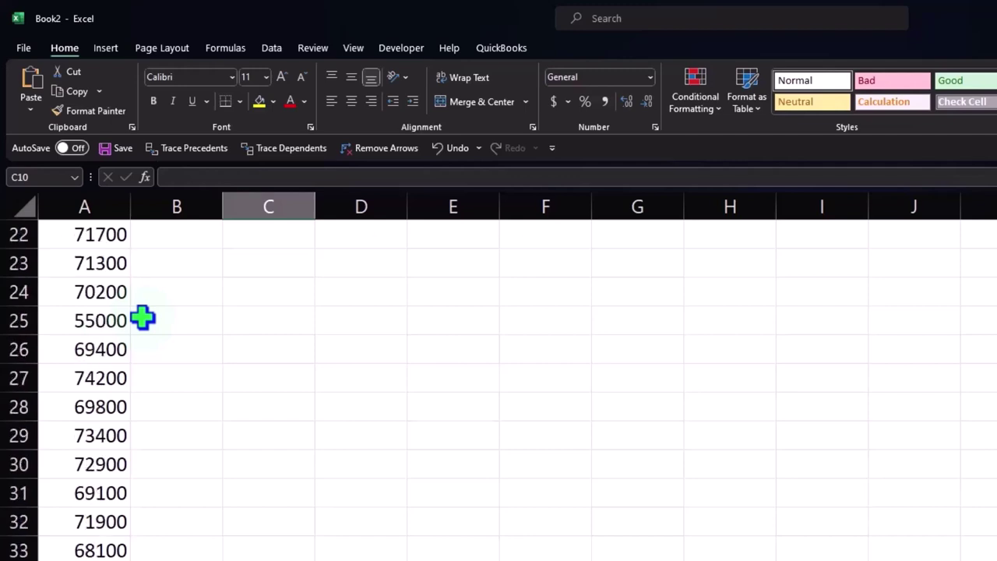
{"action": "scroll", "coordinate": [142, 316], "scroll_direction": "up", "scroll_amount": 4}
{"action": "scroll", "coordinate": [142, 316], "scroll_direction": "up", "scroll_amount": 3}
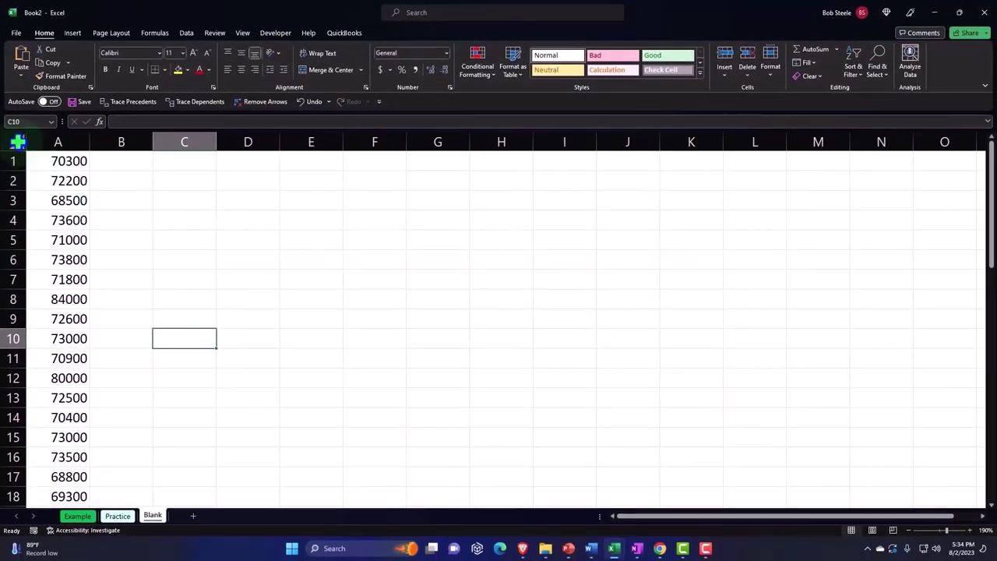
Format all cells as Currency with symbol None, 0 decimal places and red parenthesised negatives.
{"action": "left_click", "coordinate": [17, 141]}
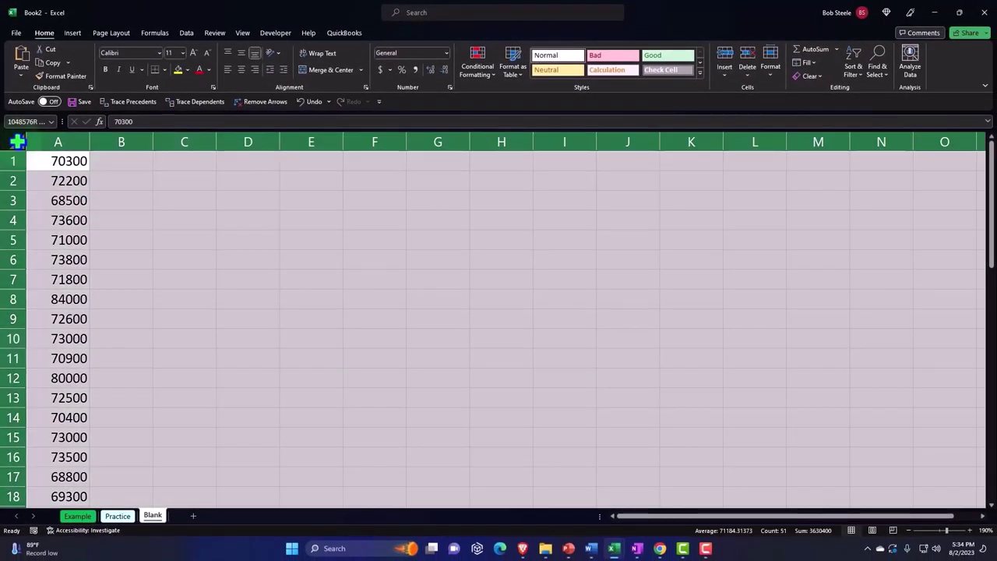
{"action": "right_click", "coordinate": [143, 194]}
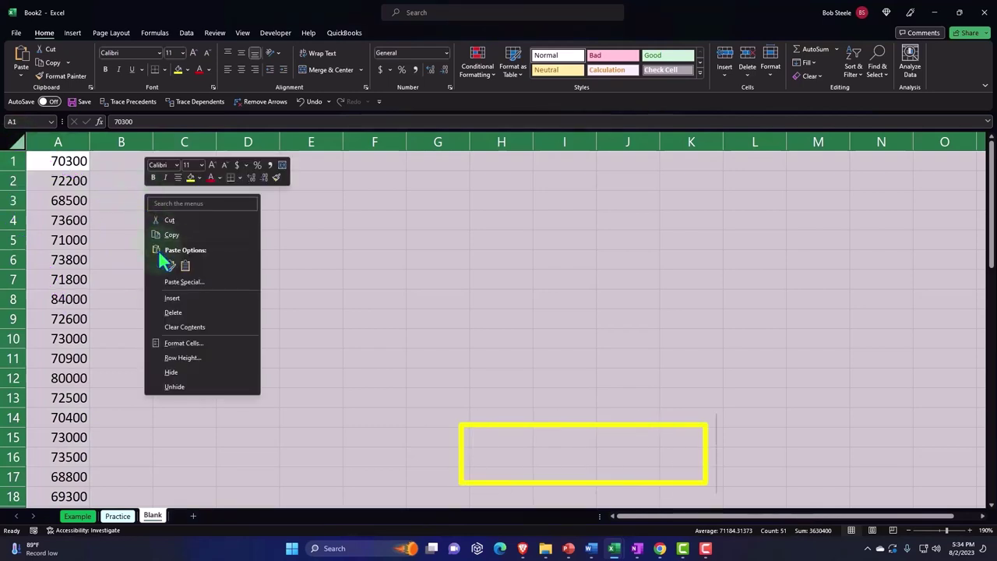
{"action": "left_click", "coordinate": [179, 348]}
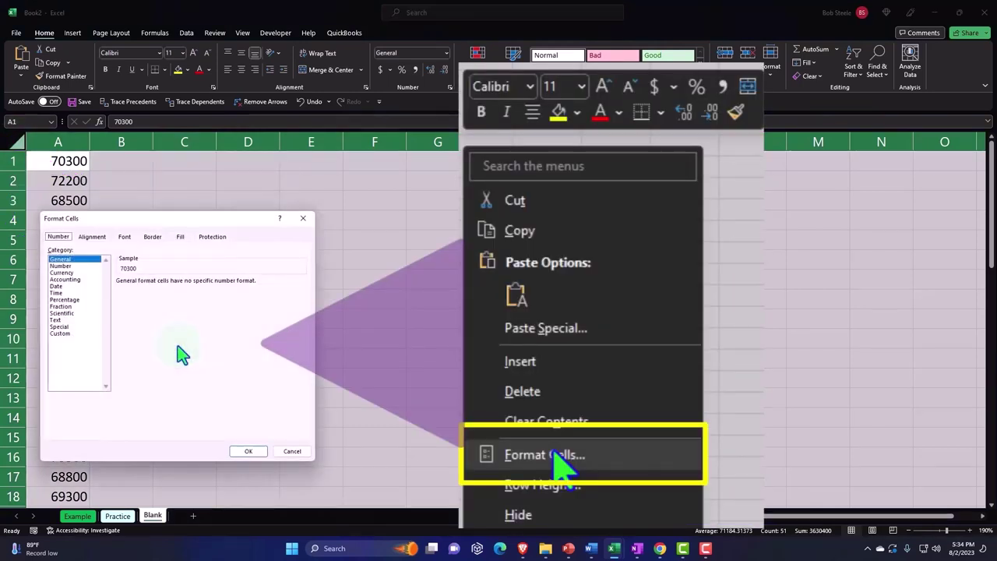
{"action": "left_click_drag", "start_coordinate": [138, 223], "coordinate": [277, 195]}
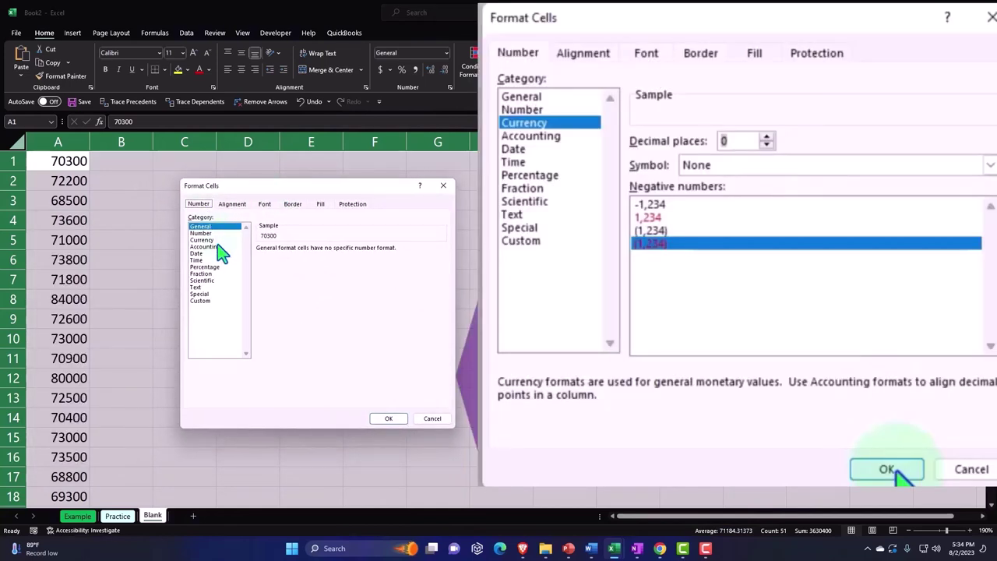
{"action": "left_click", "coordinate": [214, 240]}
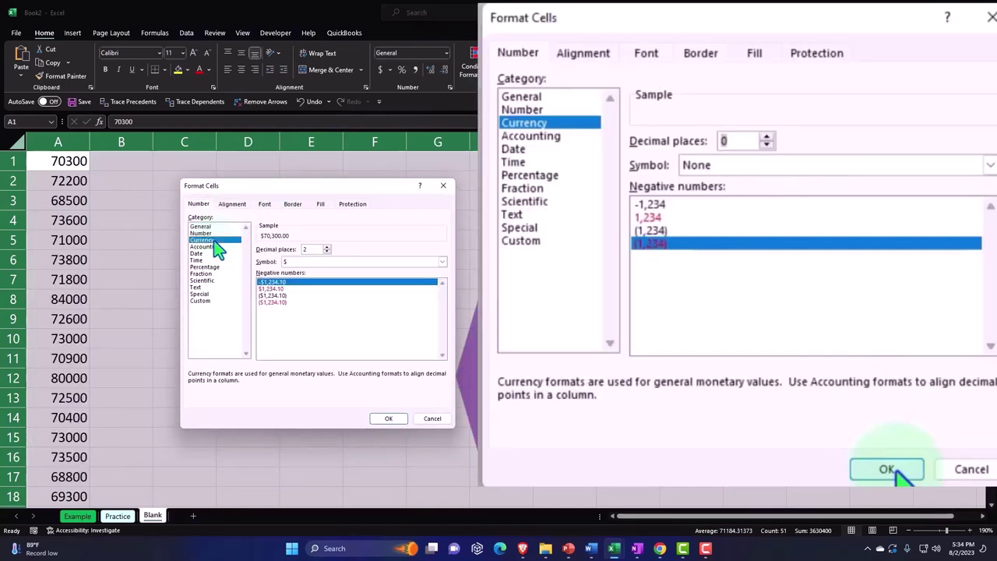
{"action": "left_click", "coordinate": [279, 302]}
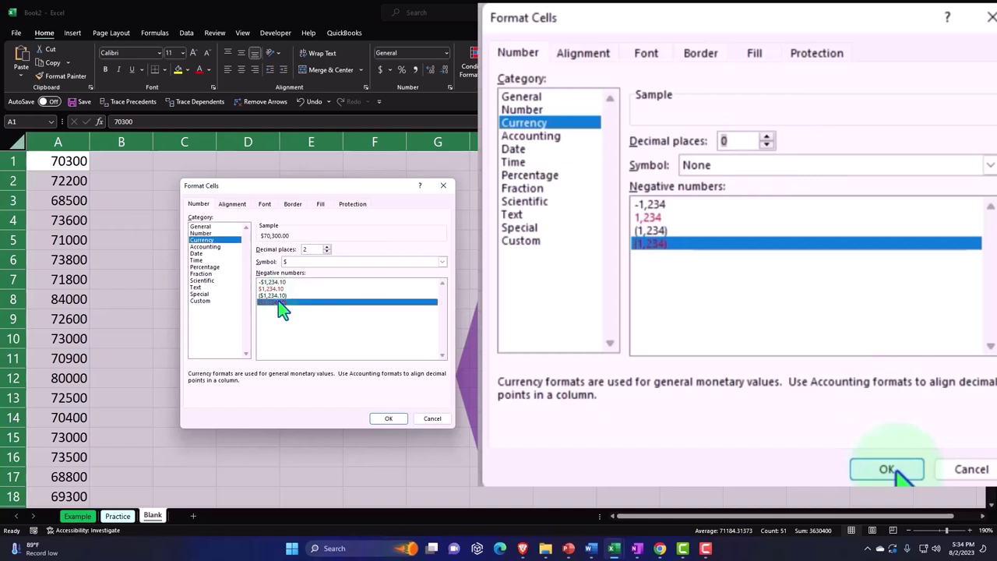
{"action": "left_click", "coordinate": [441, 263]}
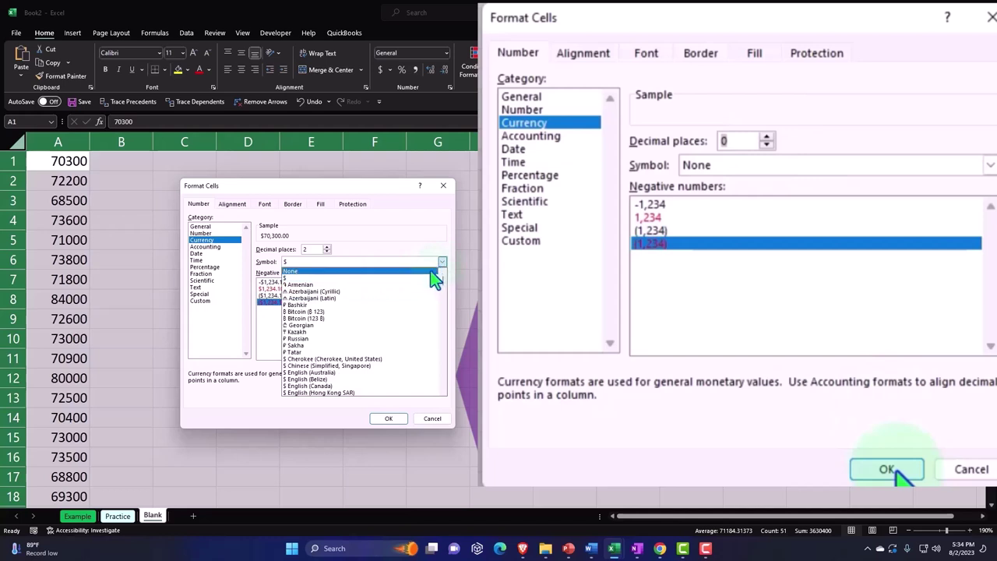
{"action": "left_click", "coordinate": [431, 271]}
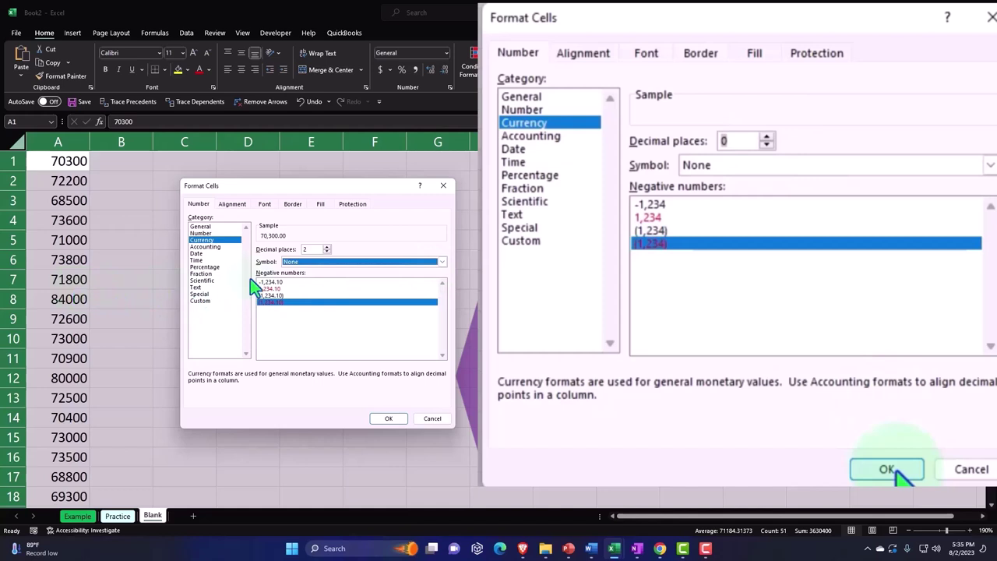
{"action": "left_click", "coordinate": [327, 252]}
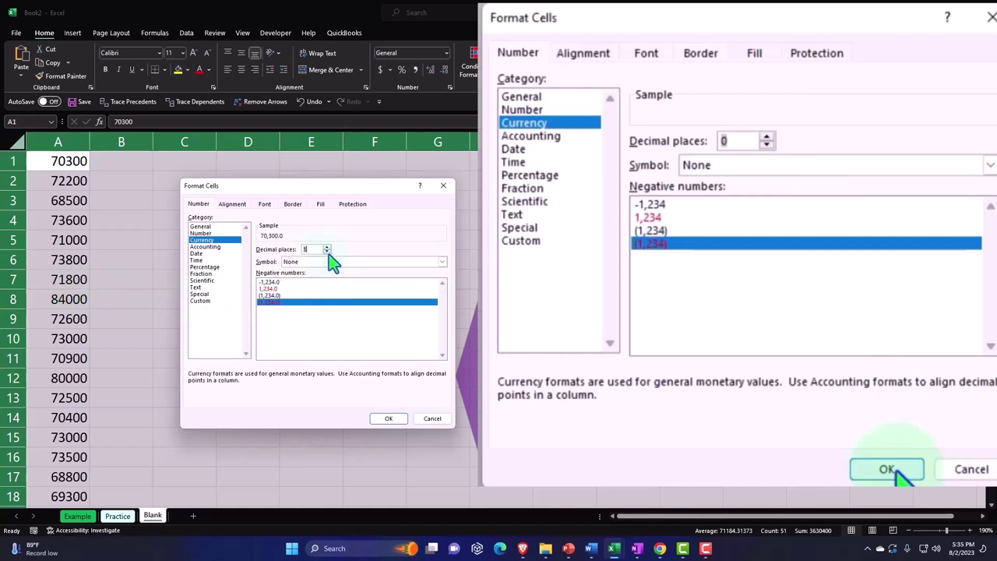
{"action": "left_click", "coordinate": [327, 252]}
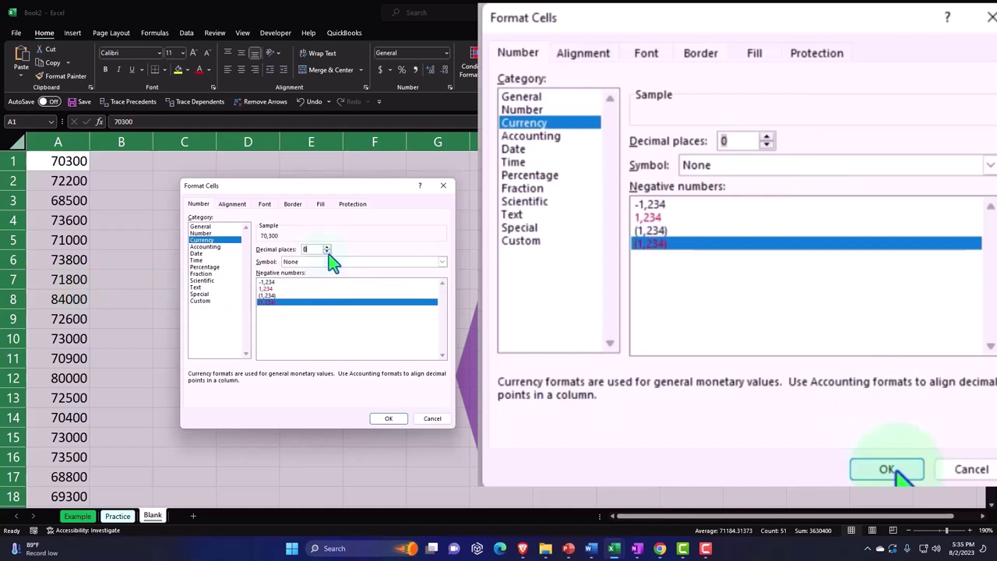
{"action": "left_click", "coordinate": [388, 419]}
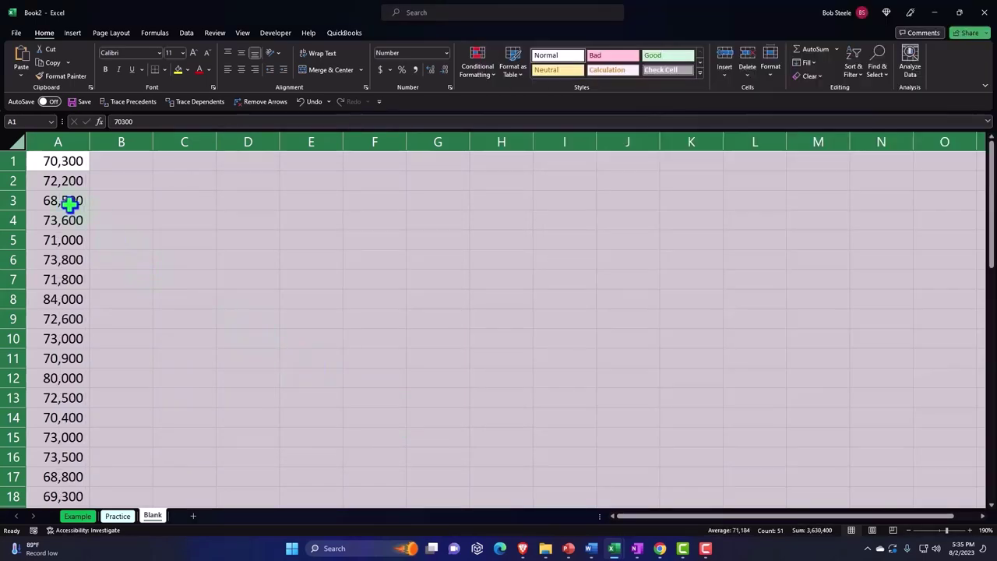
{"action": "left_click", "coordinate": [70, 203]}
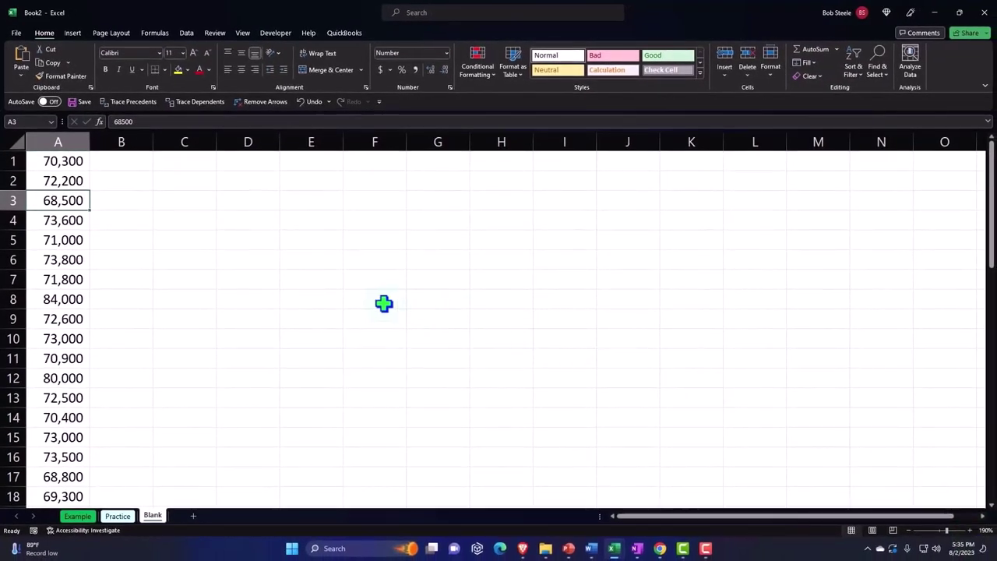
{"action": "scroll", "coordinate": [279, 313], "scroll_direction": "down", "scroll_amount": 1}
{"action": "scroll", "coordinate": [279, 313], "scroll_direction": "up", "scroll_amount": 1, "text": "ctrl"}
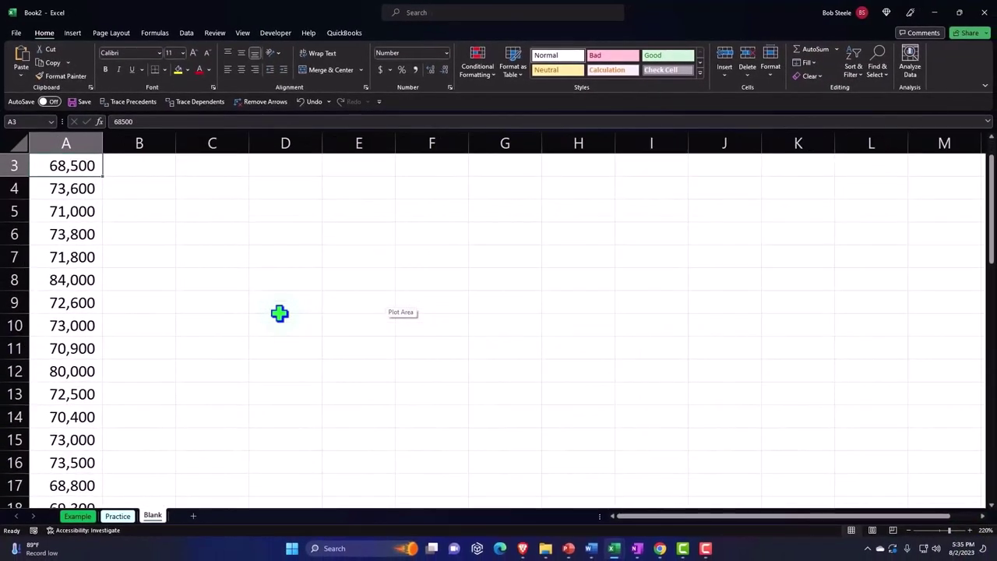
{"action": "scroll", "coordinate": [279, 313], "scroll_direction": "up", "scroll_amount": 1}
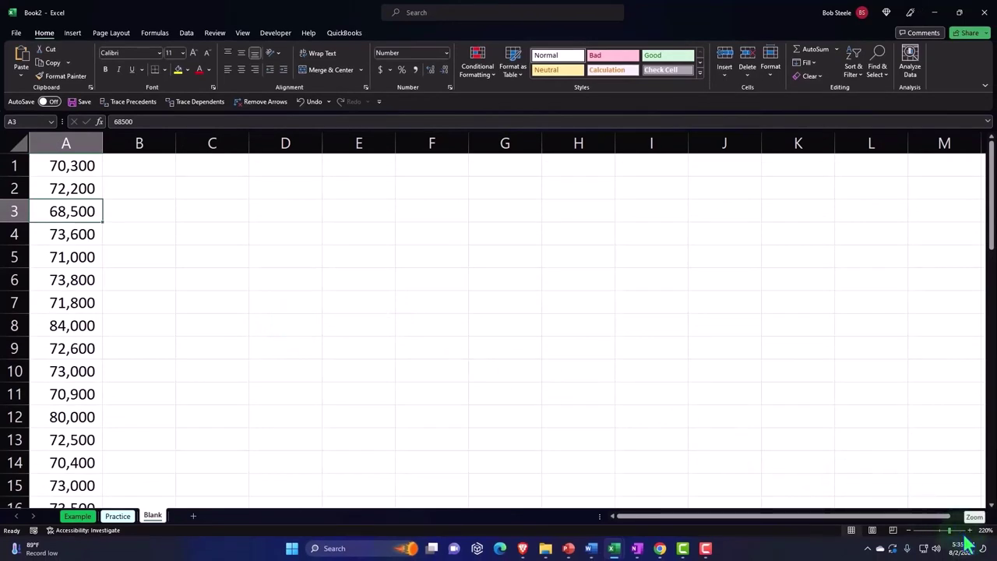
{"action": "left_click", "coordinate": [17, 164]}
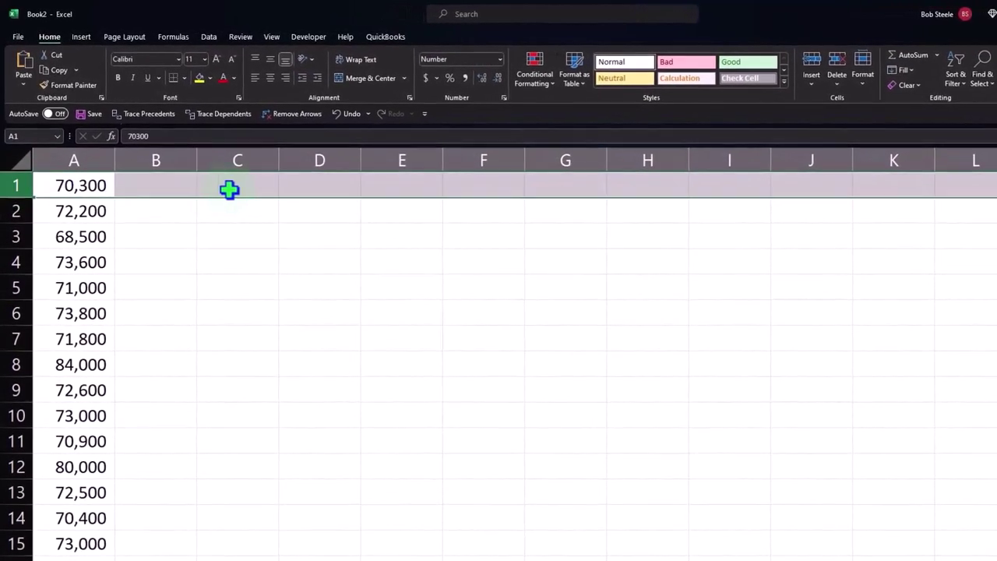
{"action": "left_click", "coordinate": [403, 187]}
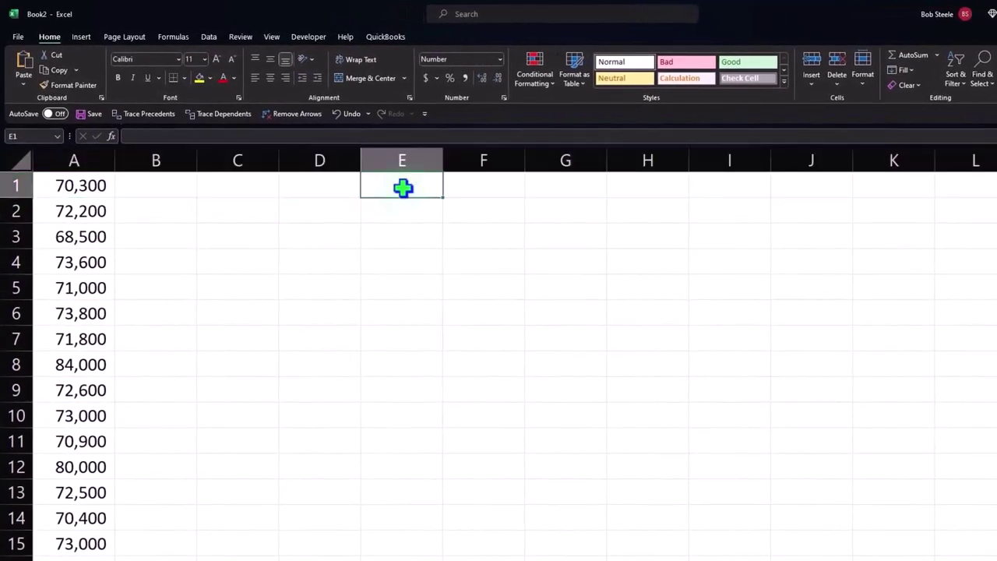
{"action": "type", "text": "dgfdf"}
{"action": "key", "text": "Return"}
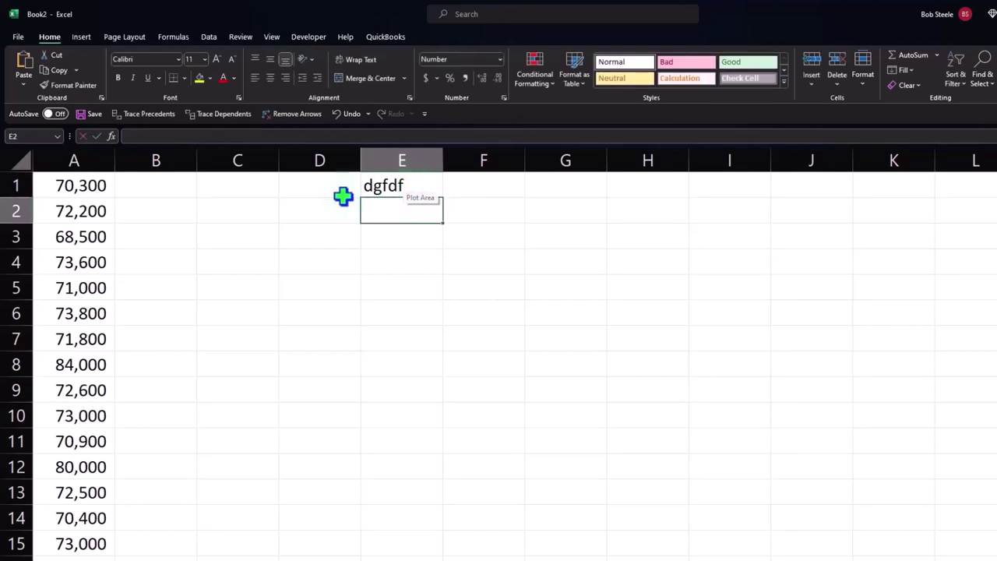
Insert a blank cell at A1, shifting the wage values down to start at A2.
{"action": "left_click", "coordinate": [82, 182]}
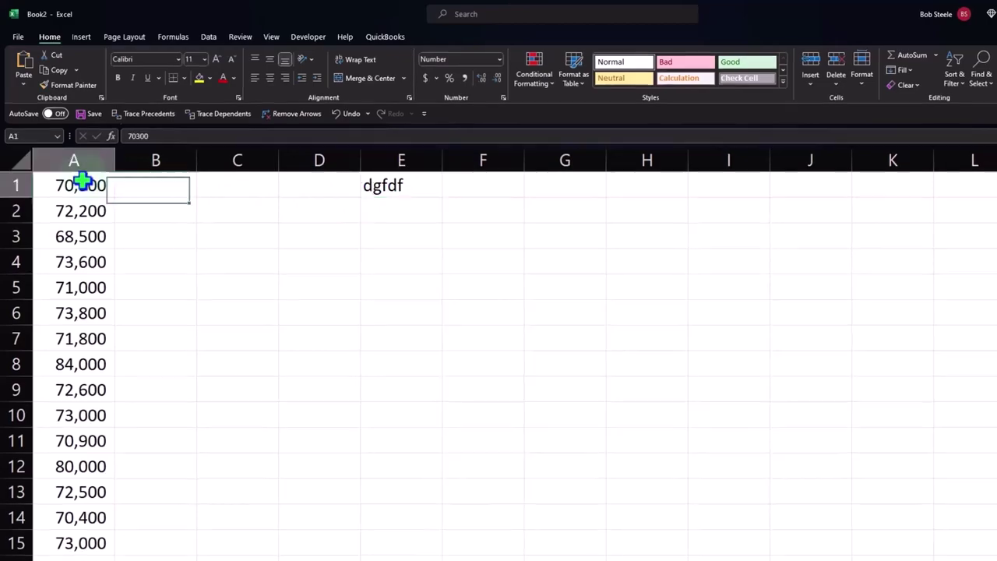
{"action": "right_click", "coordinate": [74, 165]}
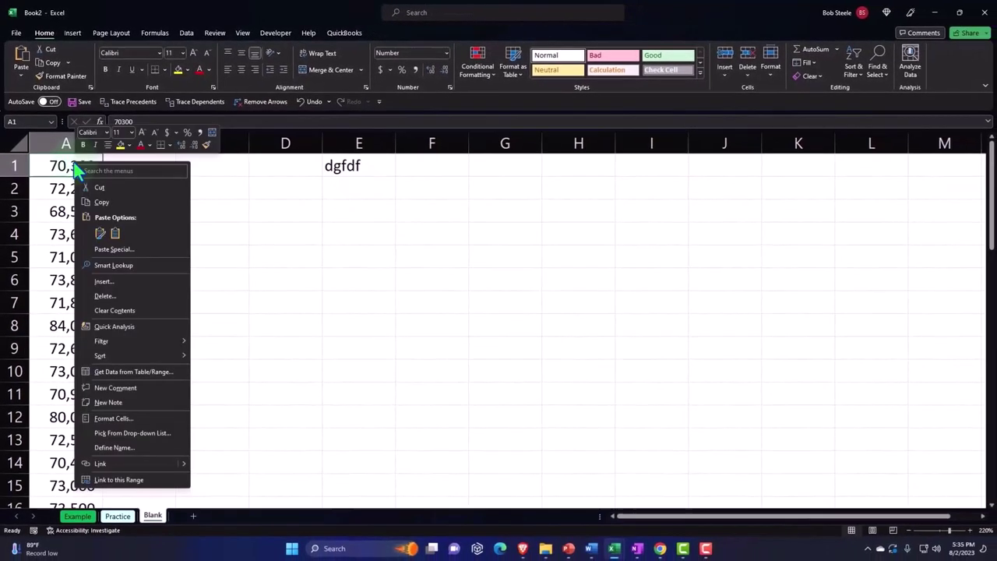
{"action": "left_click", "coordinate": [107, 282]}
{"action": "left_click_drag", "start_coordinate": [99, 260], "coordinate": [181, 188]}
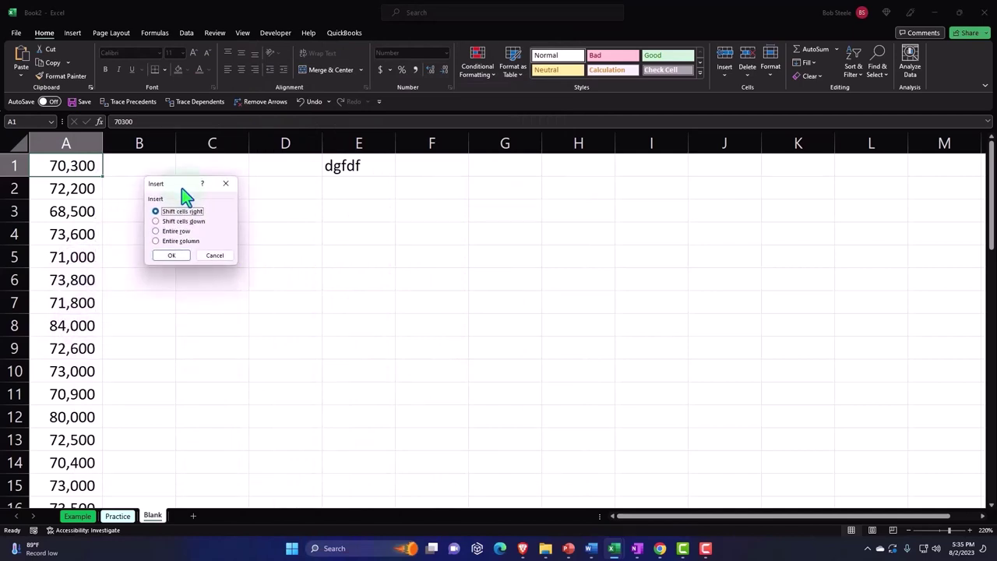
{"action": "left_click", "coordinate": [159, 223]}
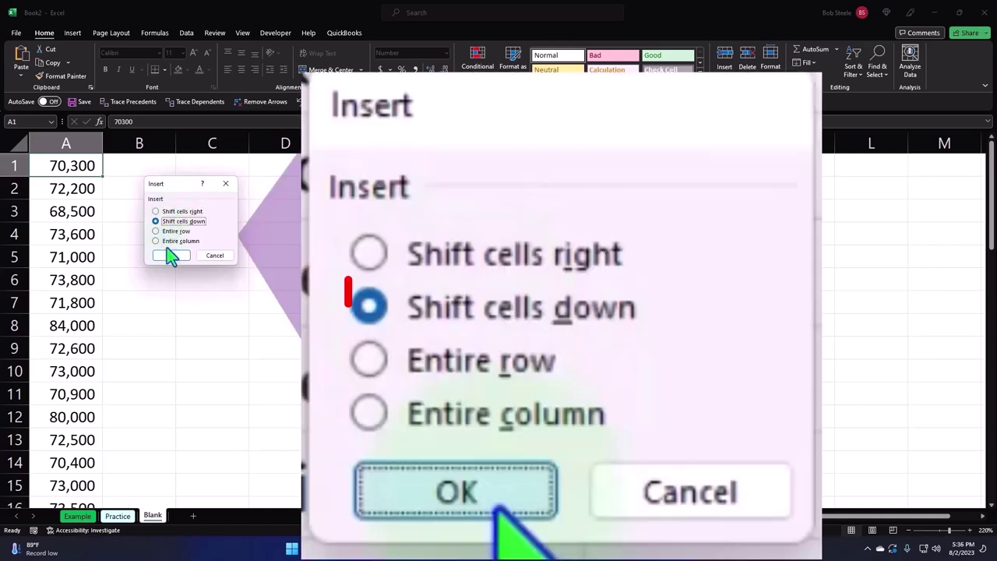
{"action": "left_click", "coordinate": [170, 256]}
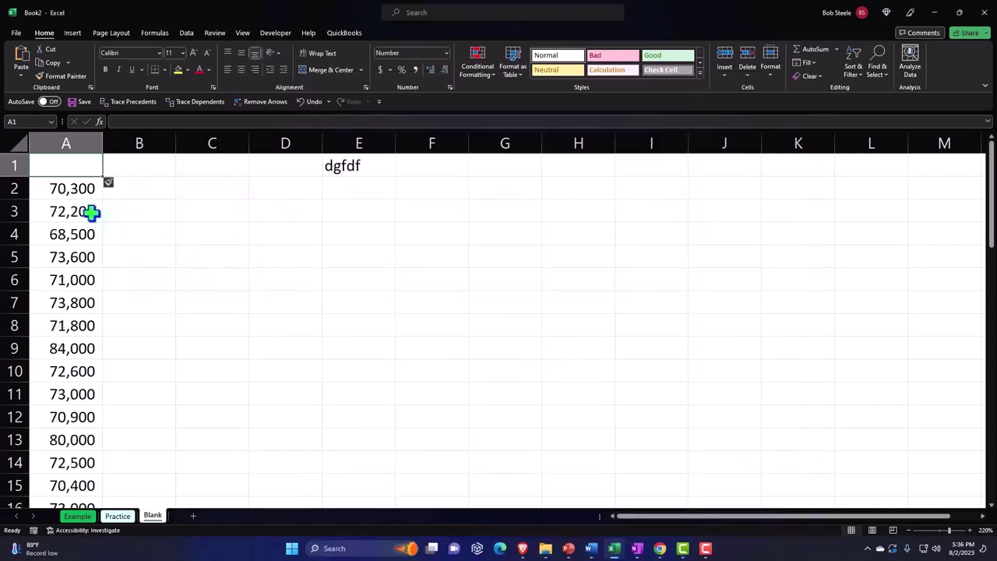
Clear the stray test text from cell E1 and return to A1.
{"action": "left_click", "coordinate": [354, 165]}
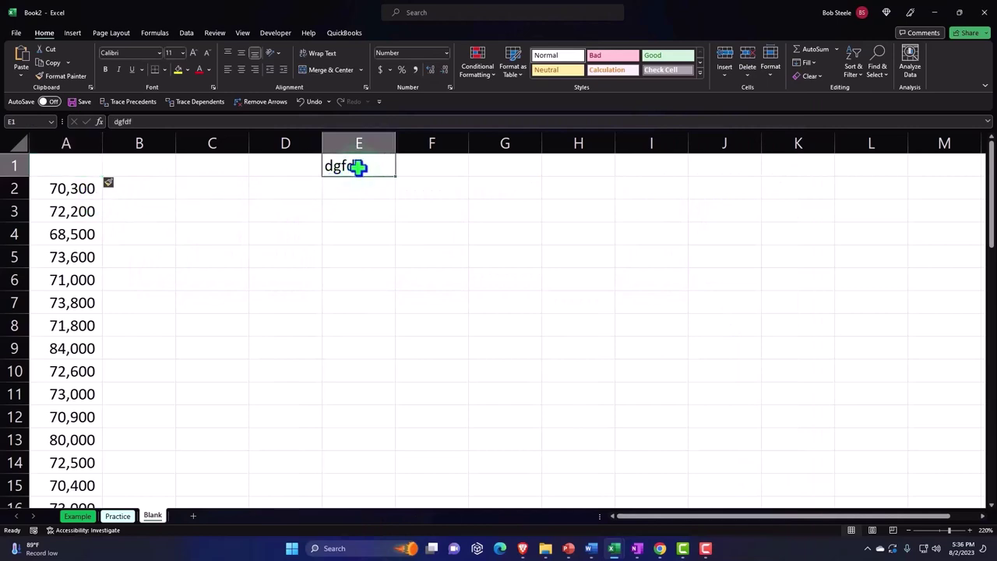
{"action": "key", "text": "Delete"}
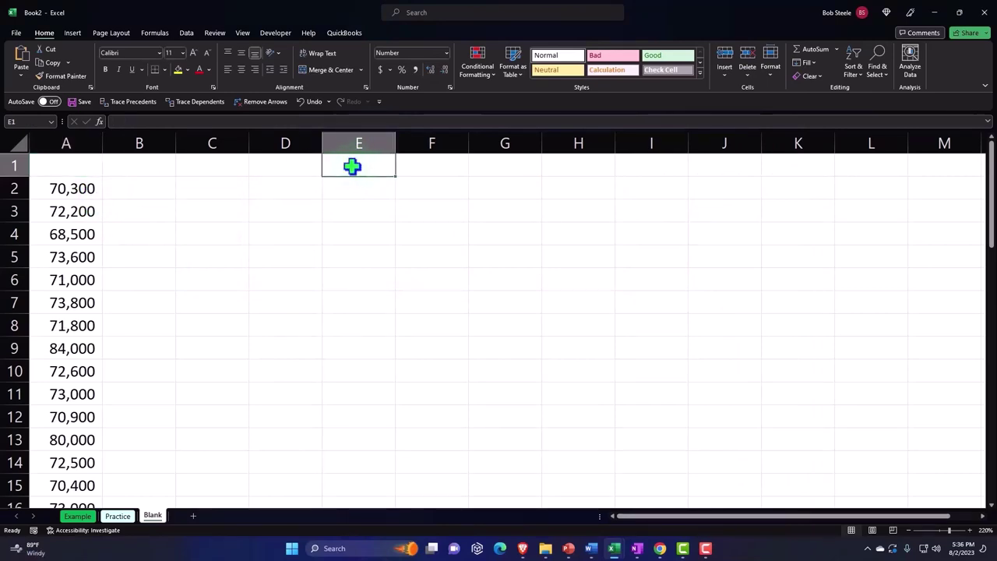
{"action": "key", "text": "Left"}
{"action": "key", "text": "Left"}
{"action": "key", "text": "Left"}
{"action": "key", "text": "Left"}
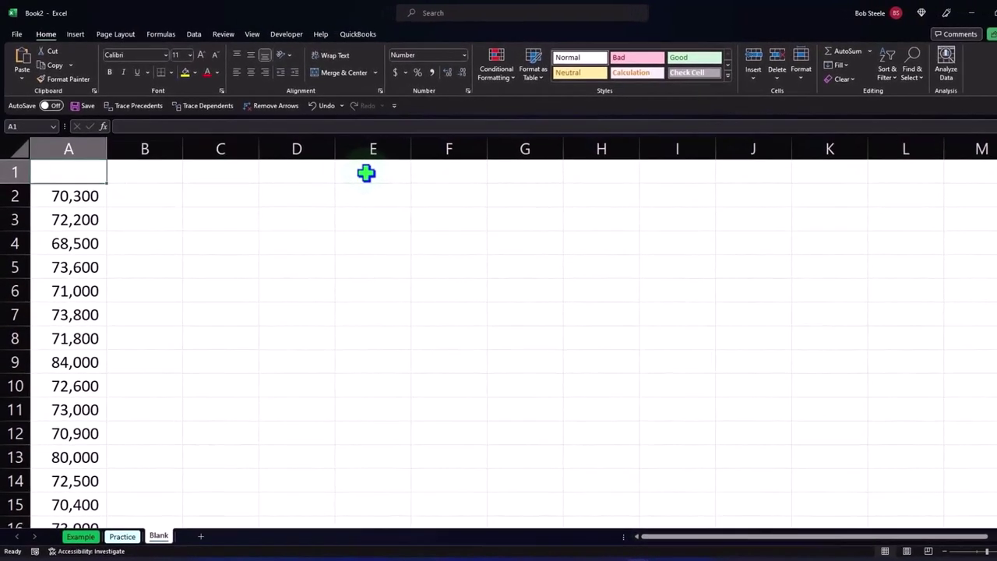
Enter the heading 'Wages' in A1 and centre it.
{"action": "type", "text": "Wages"}
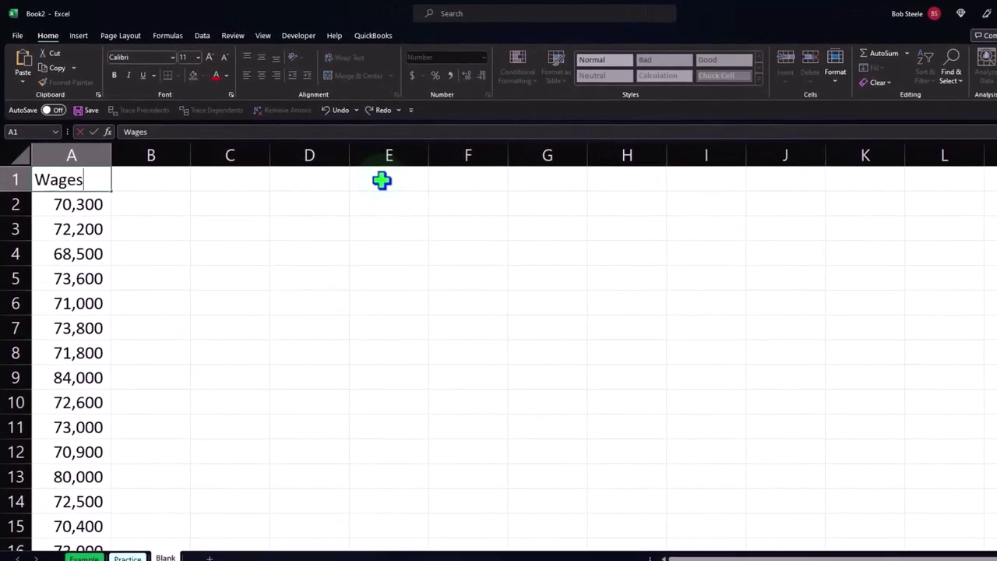
{"action": "key", "text": "Return"}
{"action": "key", "text": "Up"}
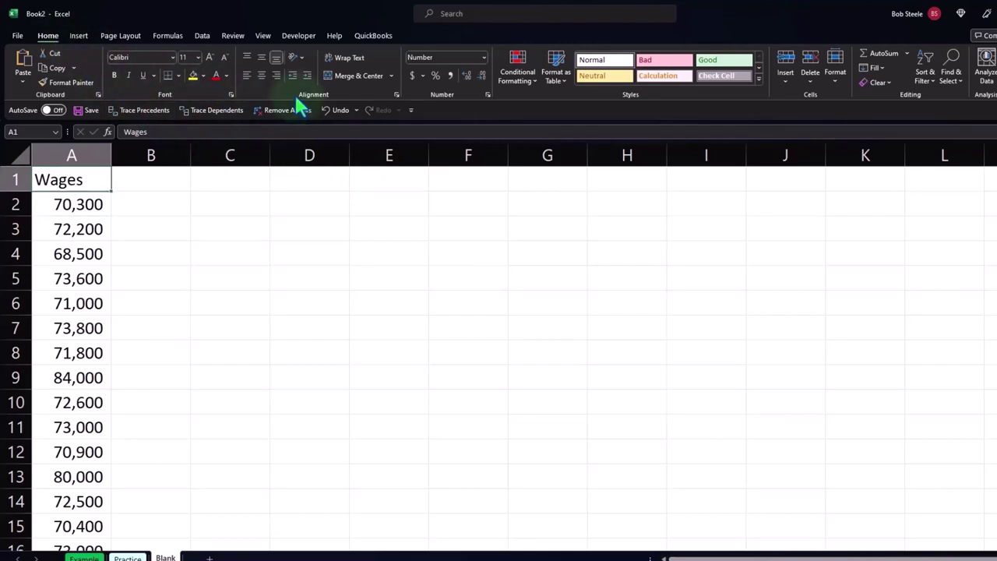
{"action": "left_click", "coordinate": [263, 77]}
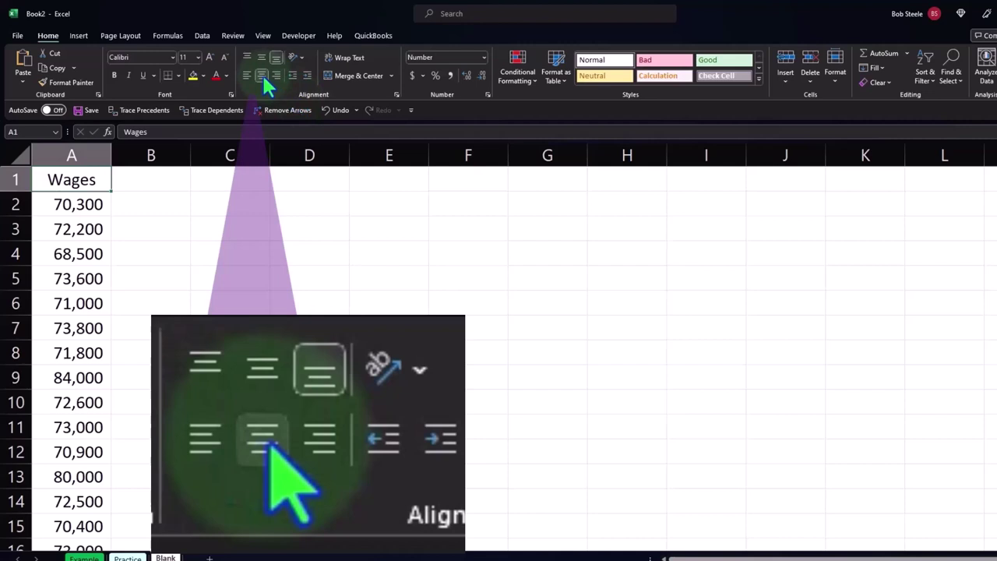
Make all text on the sheet bold.
{"action": "left_click", "coordinate": [23, 156]}
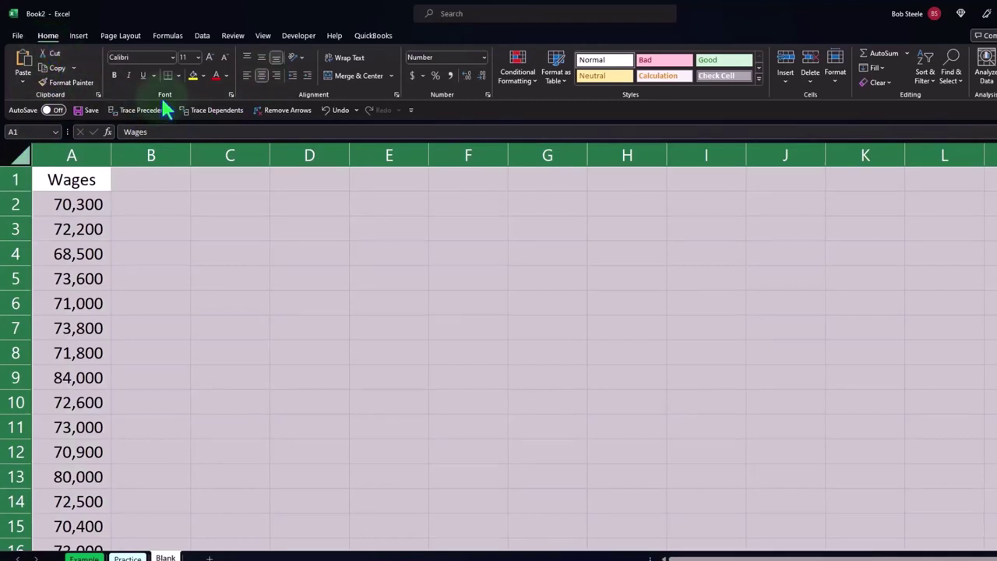
{"action": "left_click", "coordinate": [114, 74]}
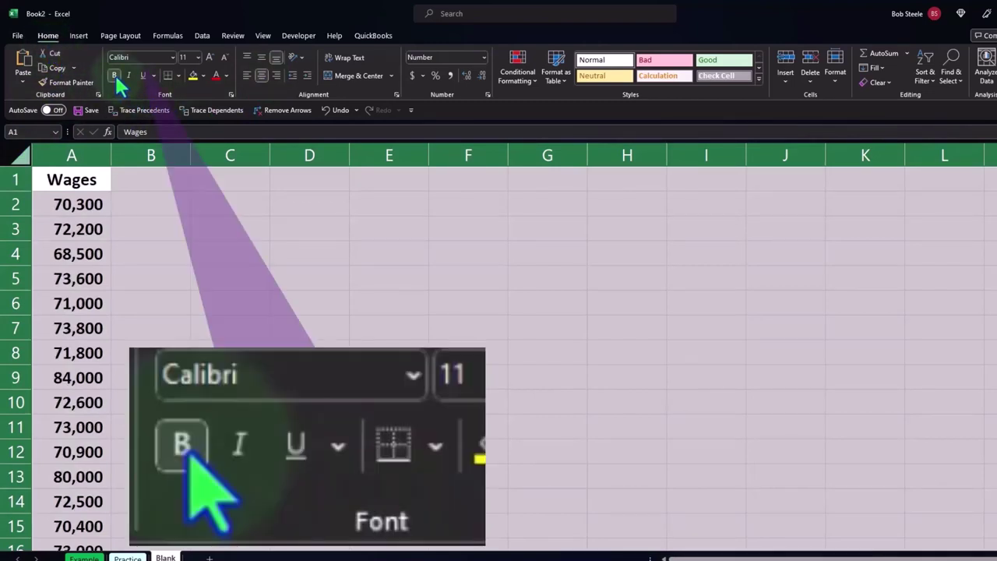
{"action": "left_click", "coordinate": [204, 301]}
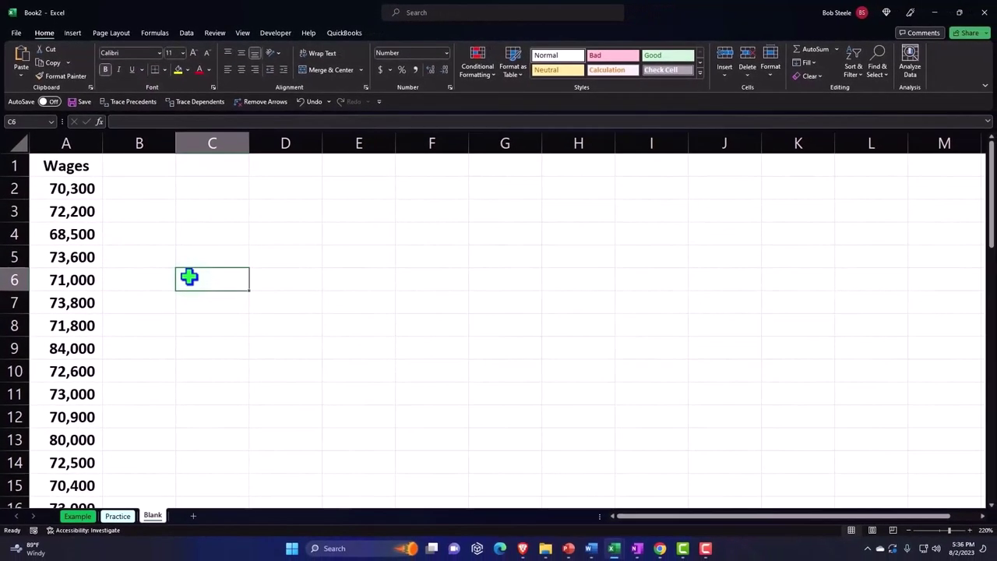
Convert the column A wage data into a table with 'My table has headers' checked.
{"action": "left_click", "coordinate": [82, 255]}
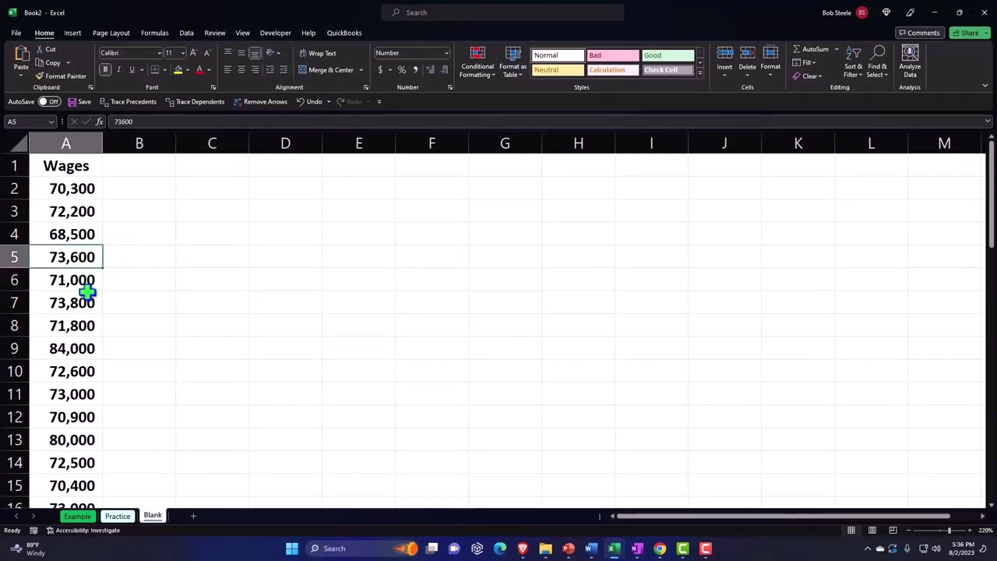
{"action": "scroll", "coordinate": [86, 292], "scroll_direction": "down", "scroll_amount": 4}
{"action": "scroll", "coordinate": [86, 291], "scroll_direction": "down", "scroll_amount": 5}
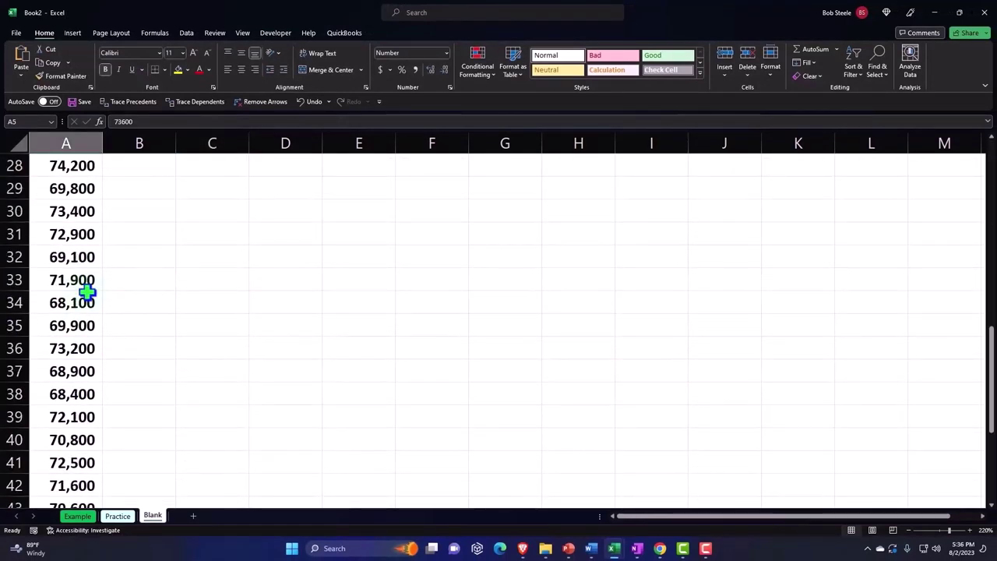
{"action": "scroll", "coordinate": [86, 291], "scroll_direction": "up", "scroll_amount": 6}
{"action": "scroll", "coordinate": [86, 291], "scroll_direction": "up", "scroll_amount": 3}
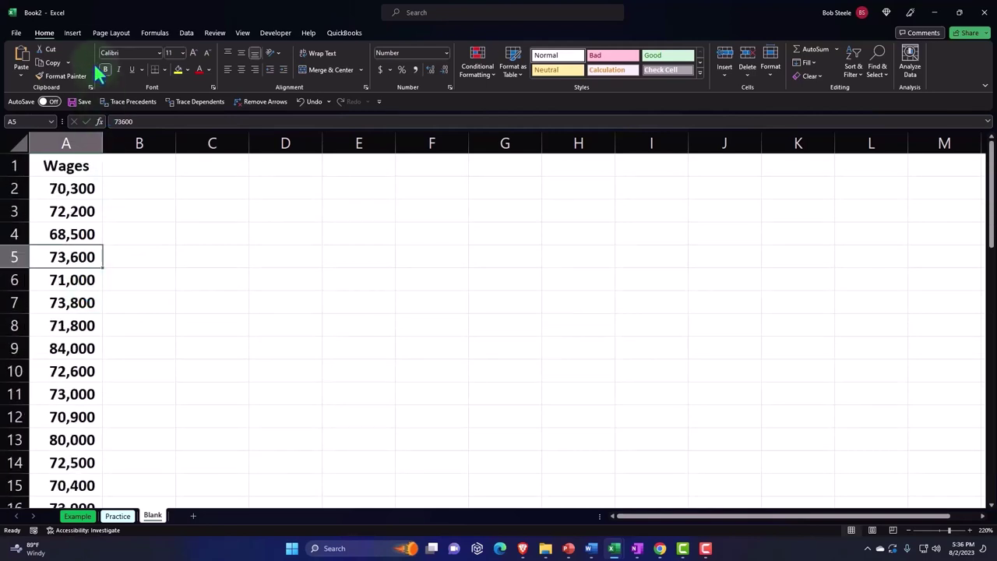
{"action": "left_click", "coordinate": [73, 33]}
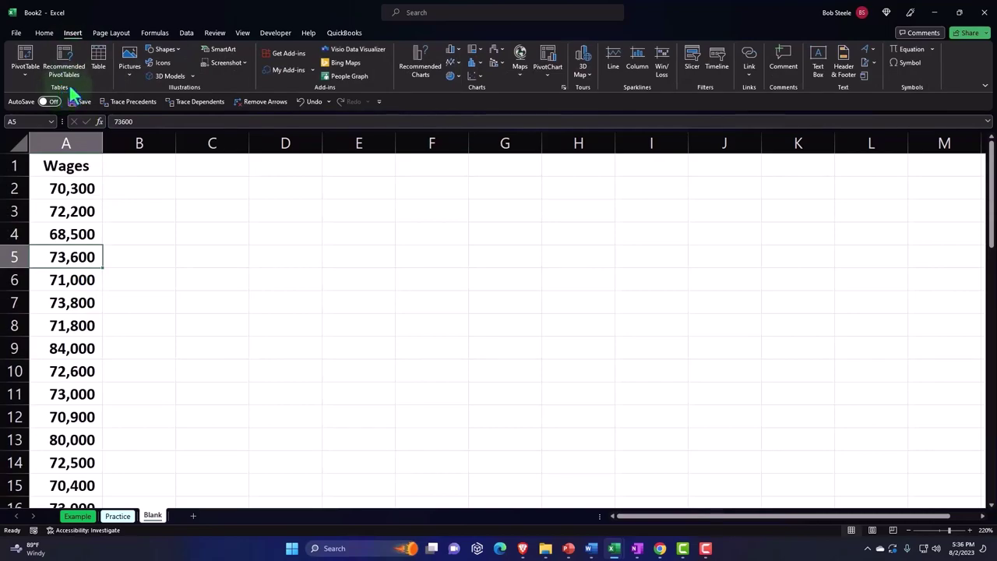
{"action": "left_click", "coordinate": [101, 63]}
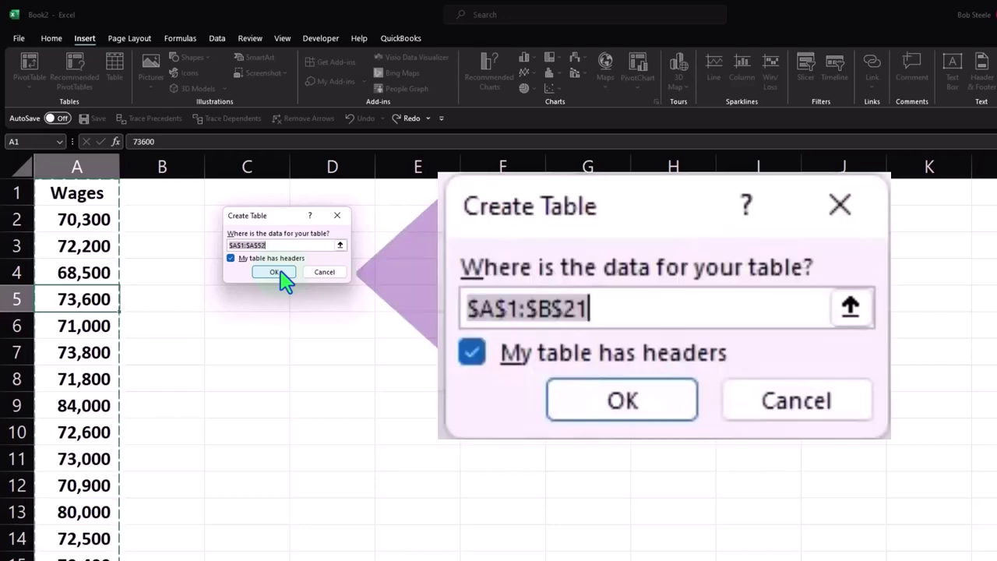
{"action": "left_click", "coordinate": [274, 272]}
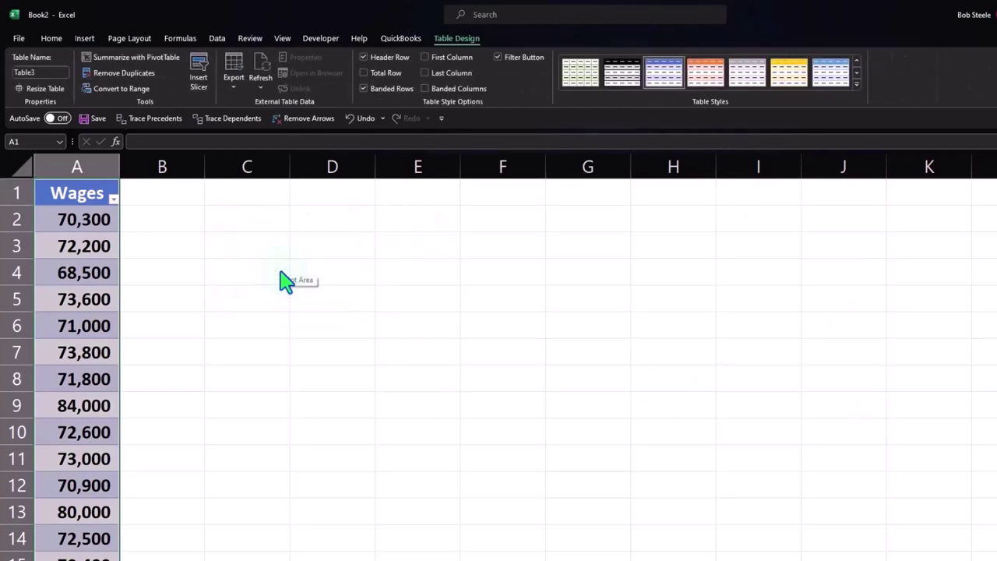
{"action": "left_click", "coordinate": [285, 281]}
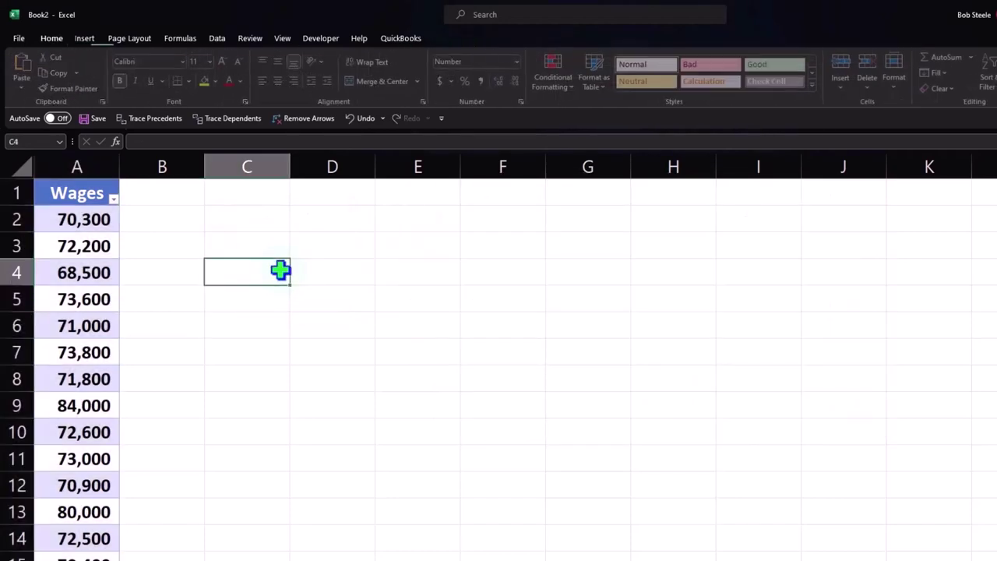
Sort the Wages table smallest to largest so 55,000 comes first, then select its data.
{"action": "left_click", "coordinate": [115, 198]}
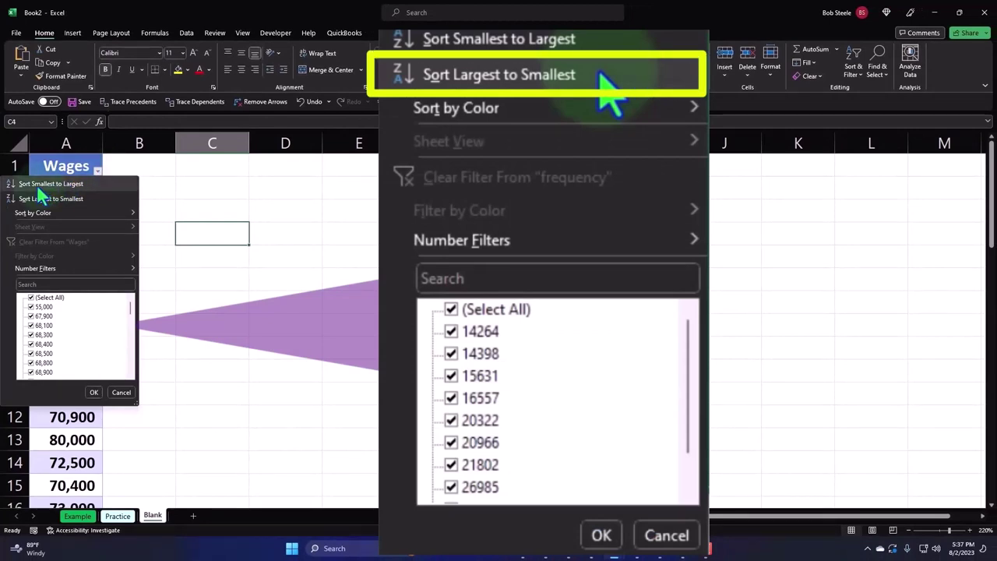
{"action": "left_click", "coordinate": [36, 187]}
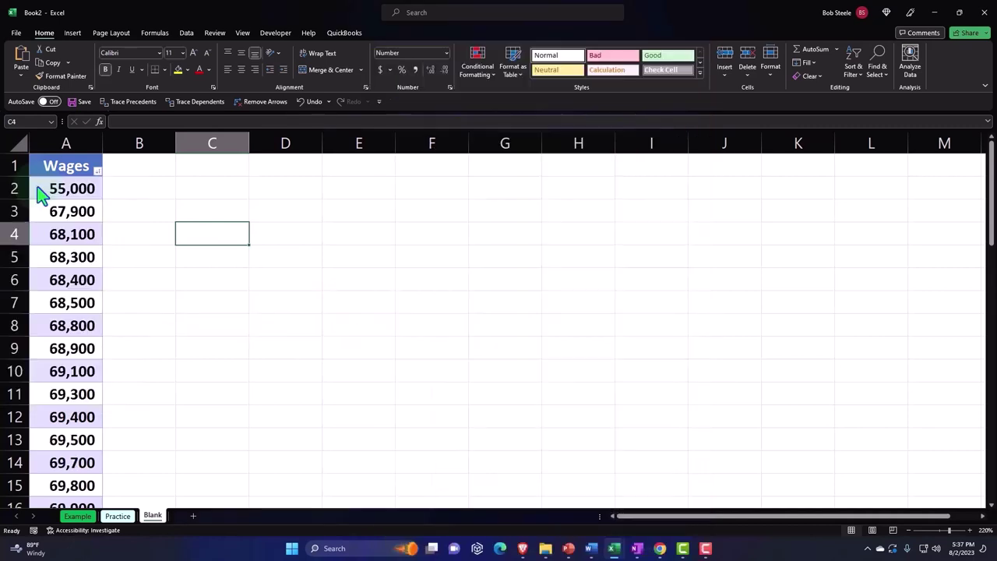
{"action": "left_click", "coordinate": [135, 208]}
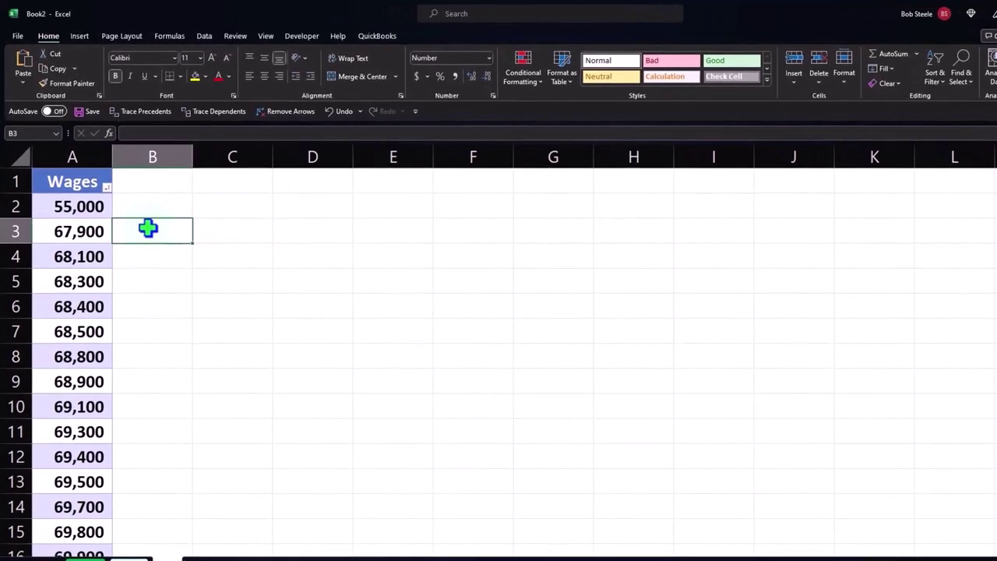
{"action": "left_click", "coordinate": [72, 159]}
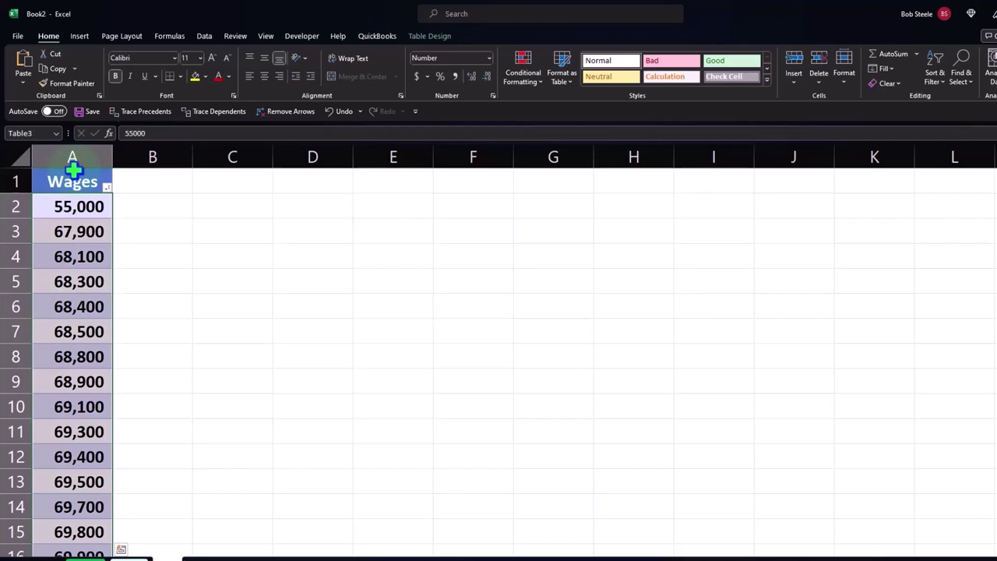
Insert a Histogram statistic chart of the Wages data.
{"action": "left_click", "coordinate": [72, 41]}
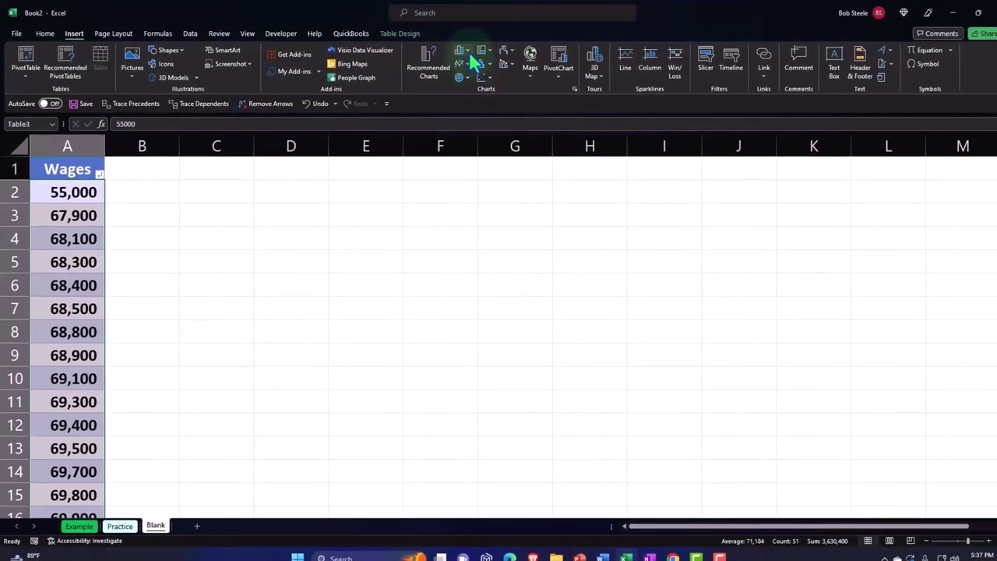
{"action": "left_click", "coordinate": [458, 50]}
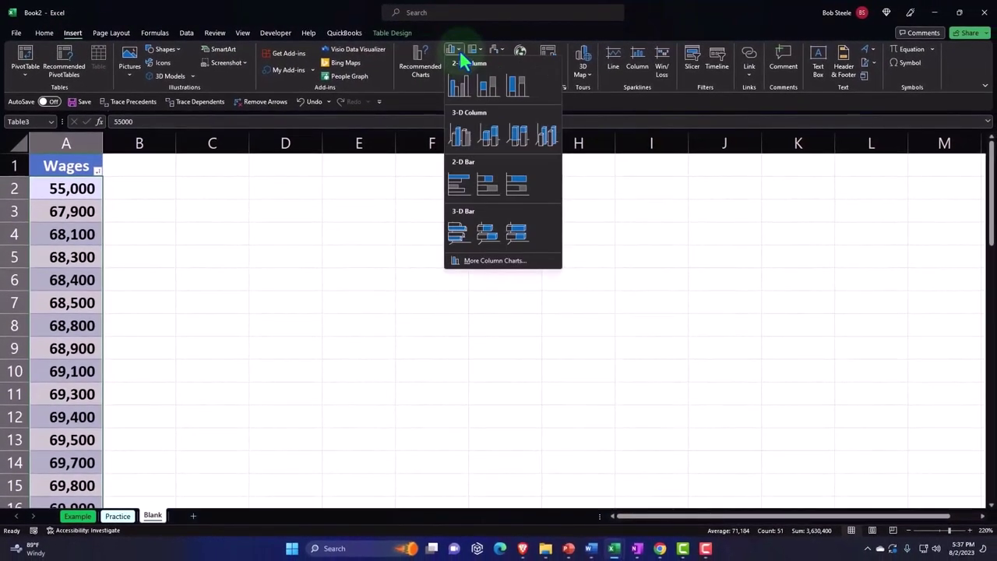
{"action": "left_click", "coordinate": [461, 56]}
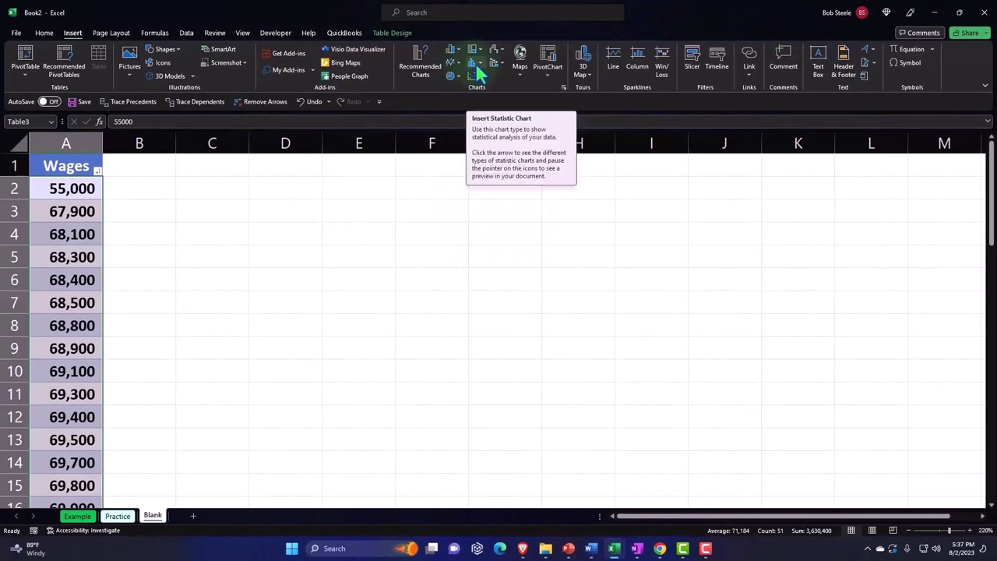
{"action": "left_click", "coordinate": [480, 70]}
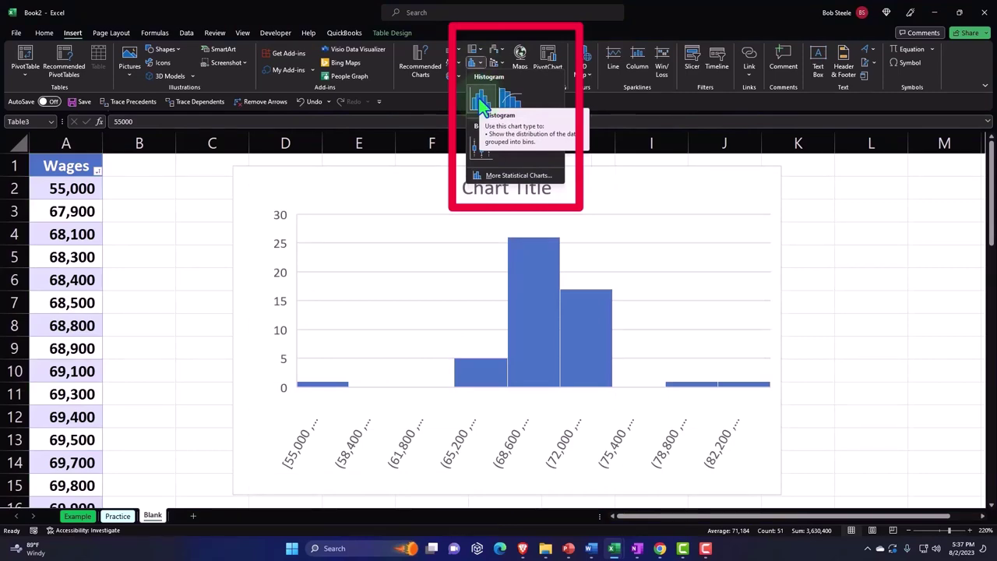
{"action": "left_click", "coordinate": [479, 101]}
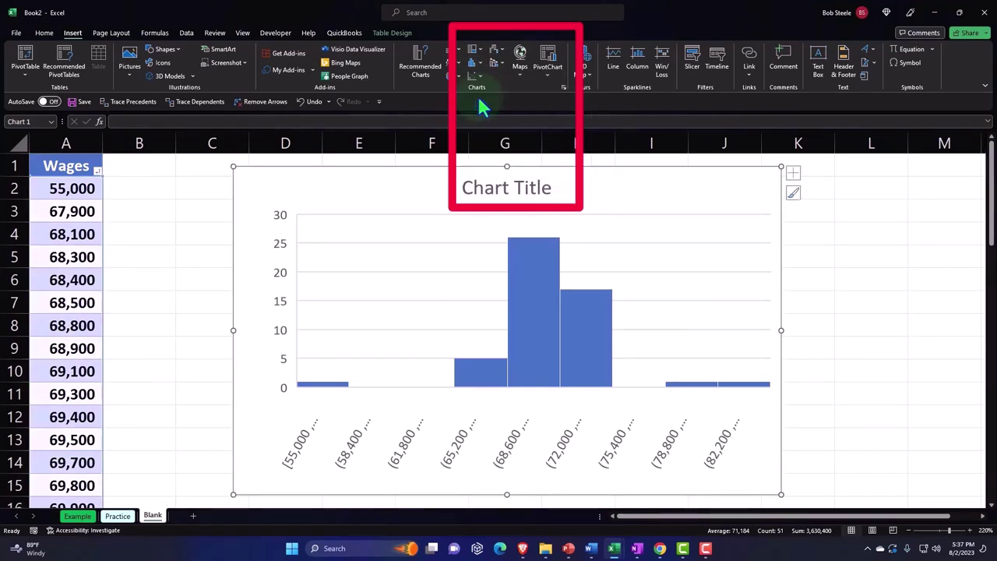
Delete the histogram's title and widen the chart across columns B to K.
{"action": "left_click", "coordinate": [502, 191]}
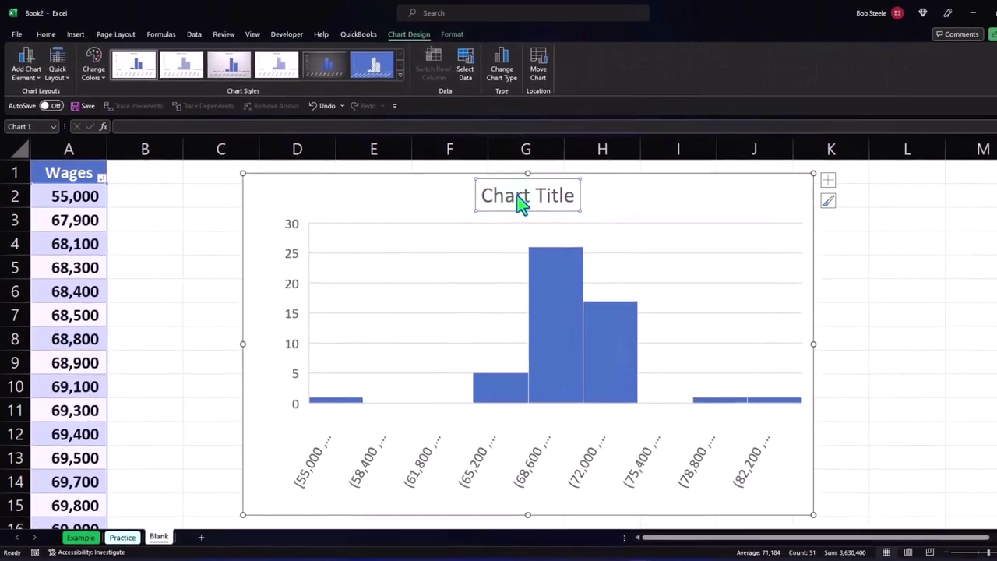
{"action": "key", "text": "Delete"}
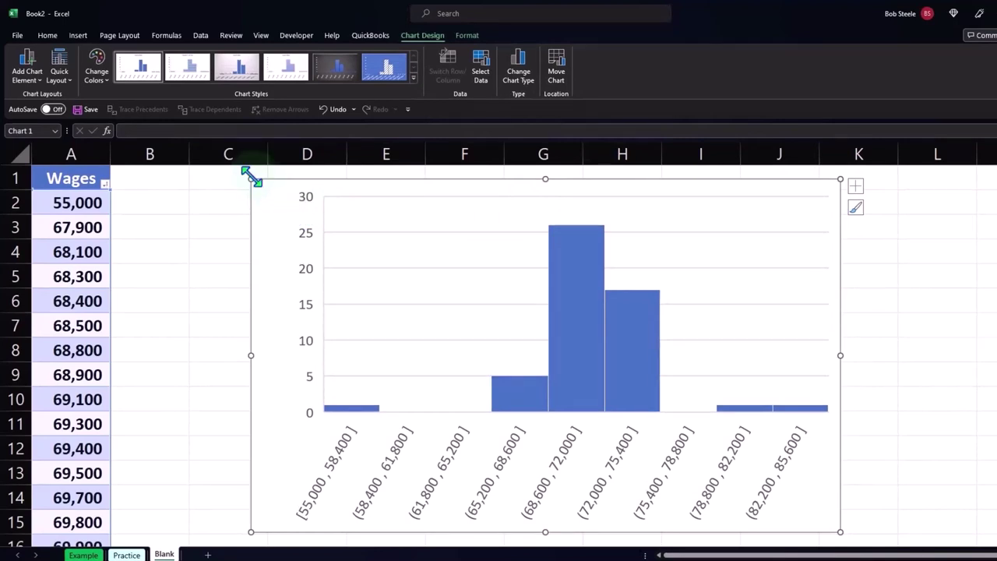
{"action": "left_click_drag", "start_coordinate": [251, 178], "coordinate": [147, 178]}
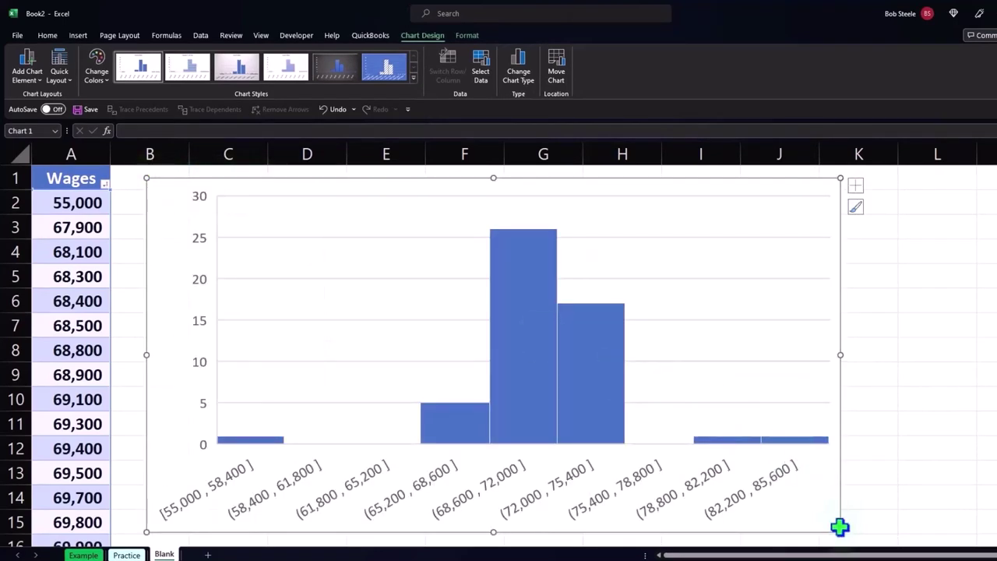
{"action": "left_click_drag", "start_coordinate": [840, 531], "coordinate": [850, 532]}
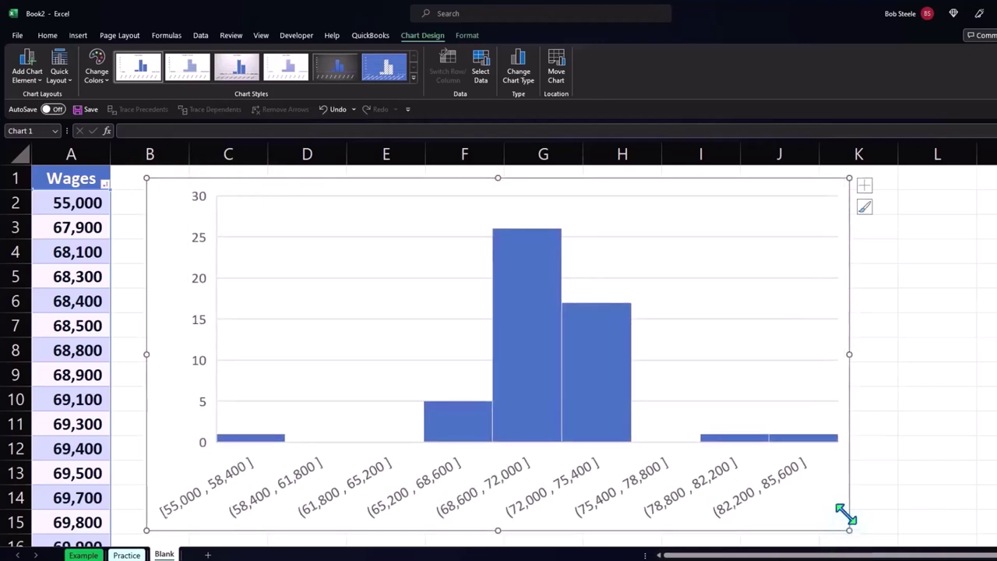
Show the horizontal axis Bins options, try By Category, then revert to Automatic (width 3,400).
{"action": "double_click", "coordinate": [631, 493]}
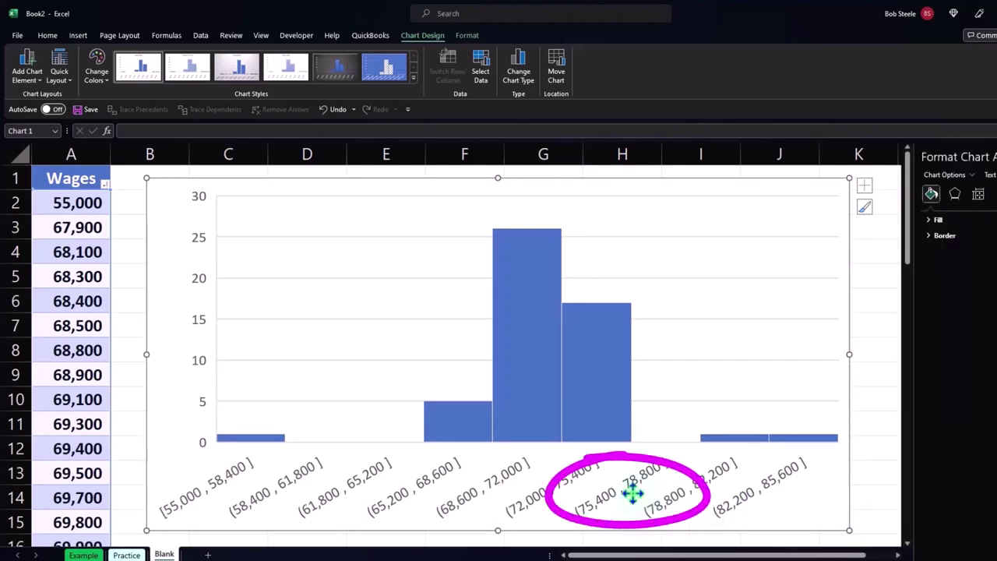
{"action": "left_click", "coordinate": [632, 491]}
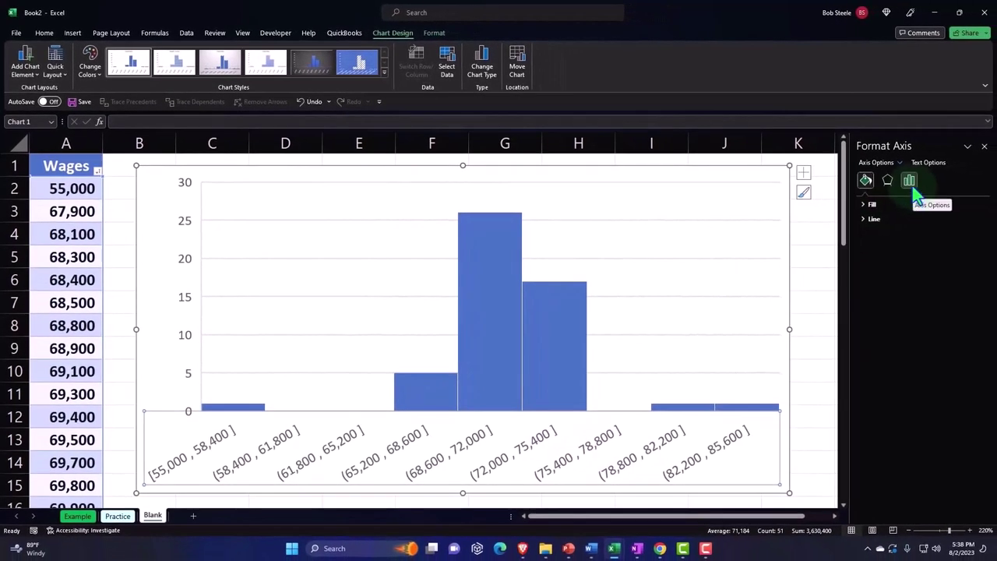
{"action": "left_click", "coordinate": [909, 180]}
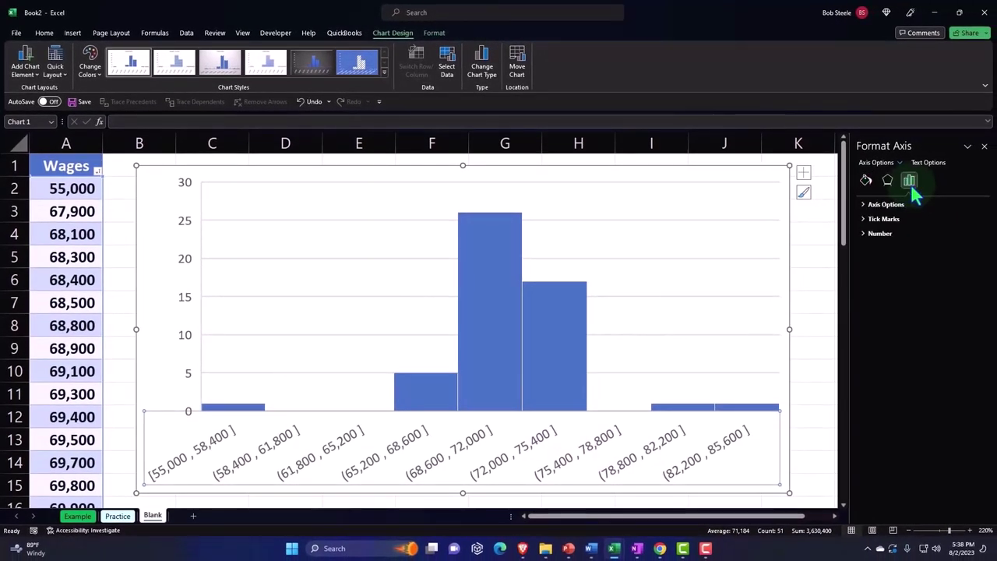
{"action": "left_click", "coordinate": [861, 205]}
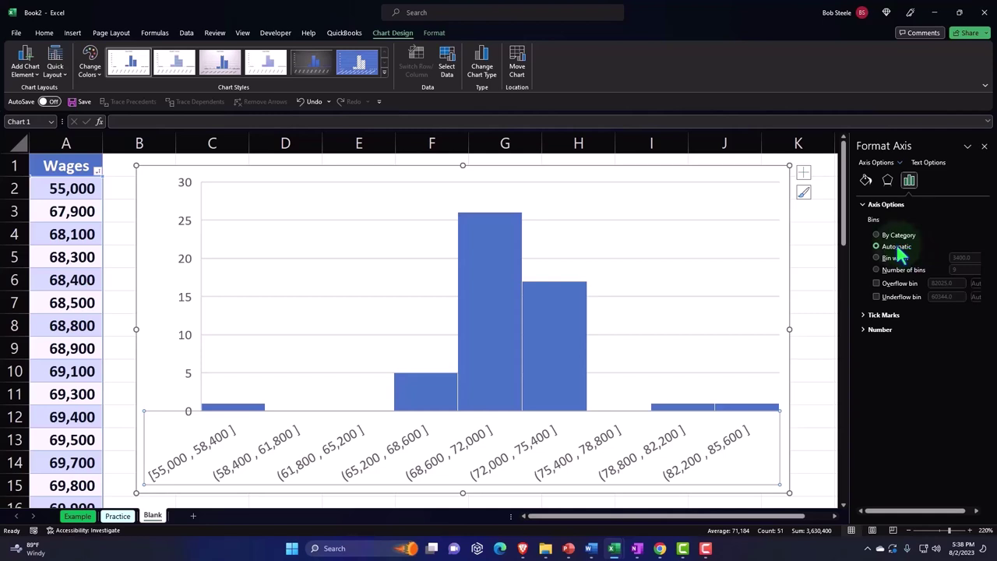
{"action": "left_click", "coordinate": [876, 235]}
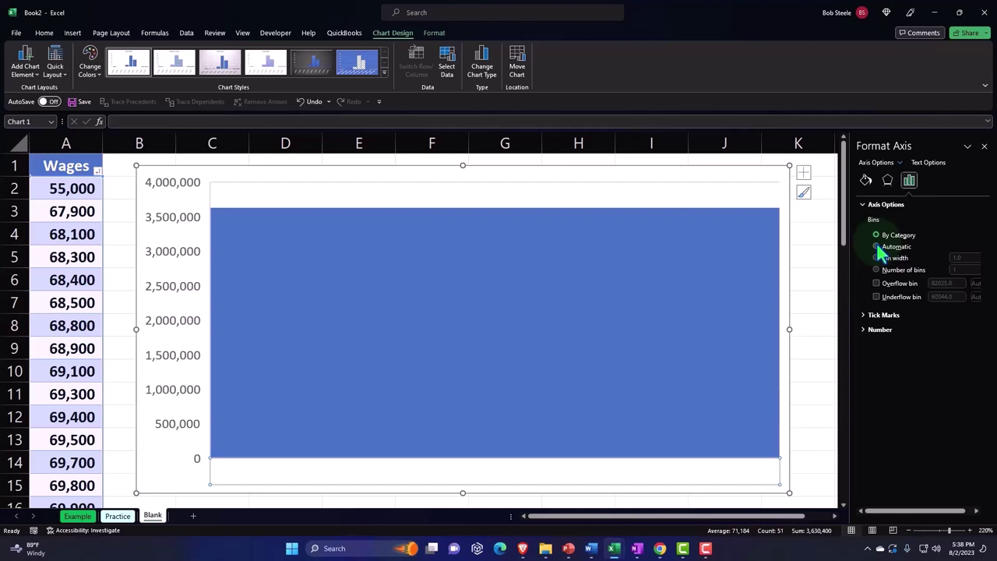
{"action": "left_click", "coordinate": [877, 247]}
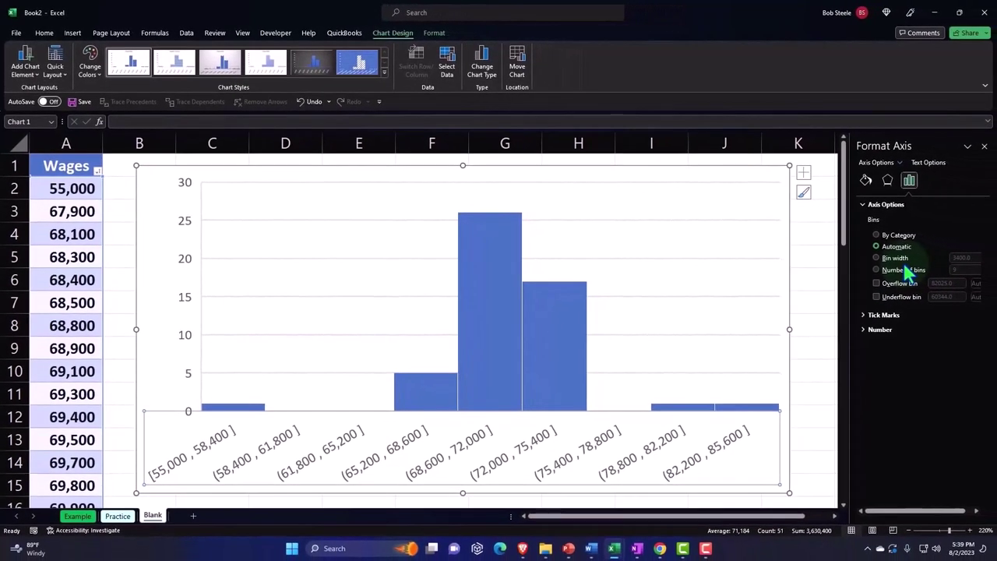
{"action": "left_click", "coordinate": [877, 258]}
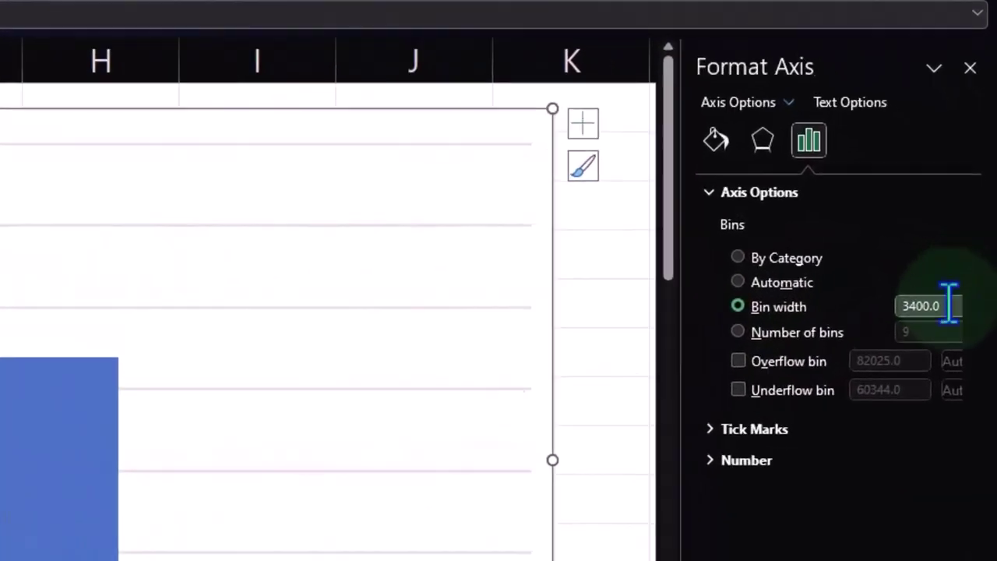
{"action": "left_click", "coordinate": [949, 265]}
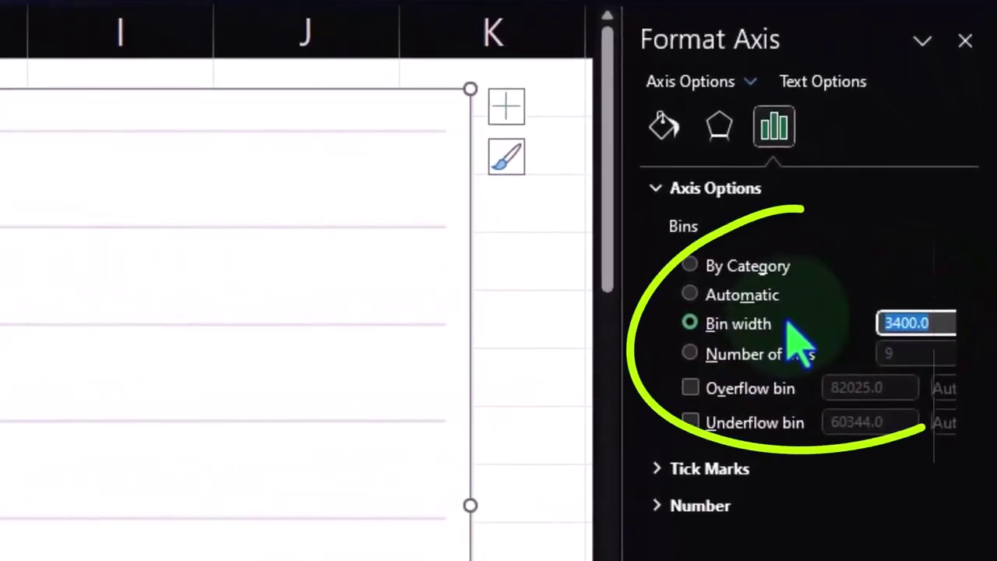
{"action": "type", "text": "2000"}
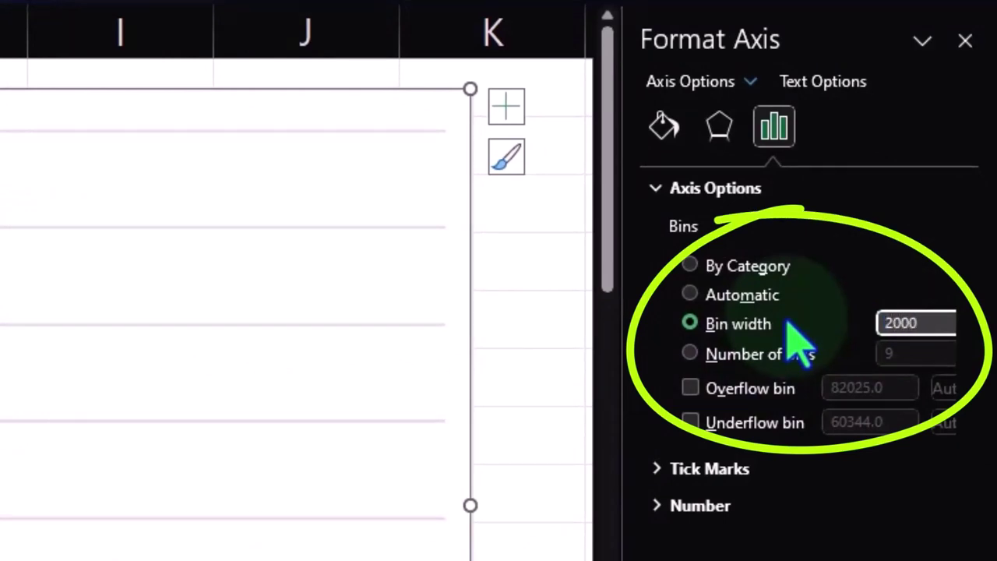
{"action": "key", "text": "Tab"}
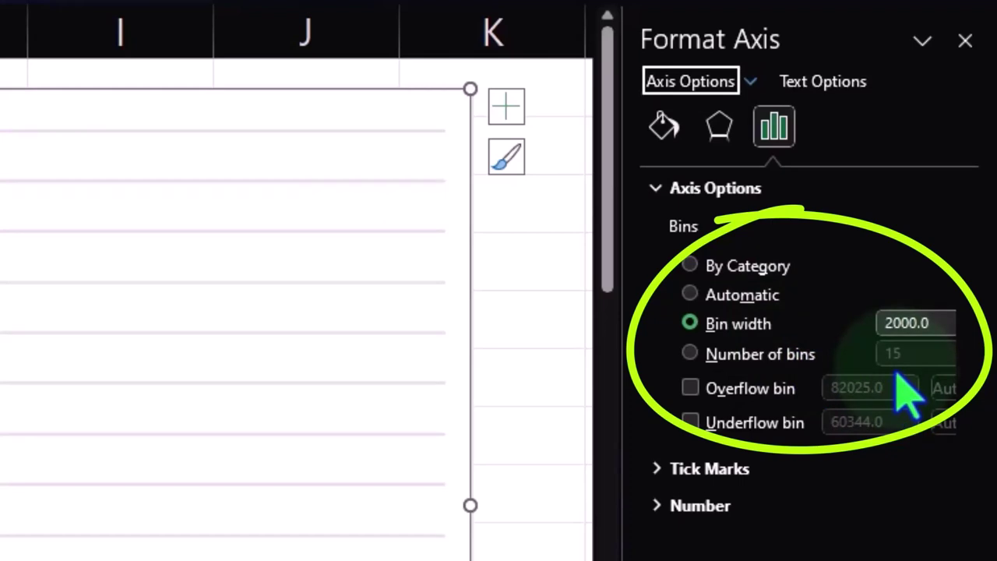
{"action": "left_click", "coordinate": [691, 356]}
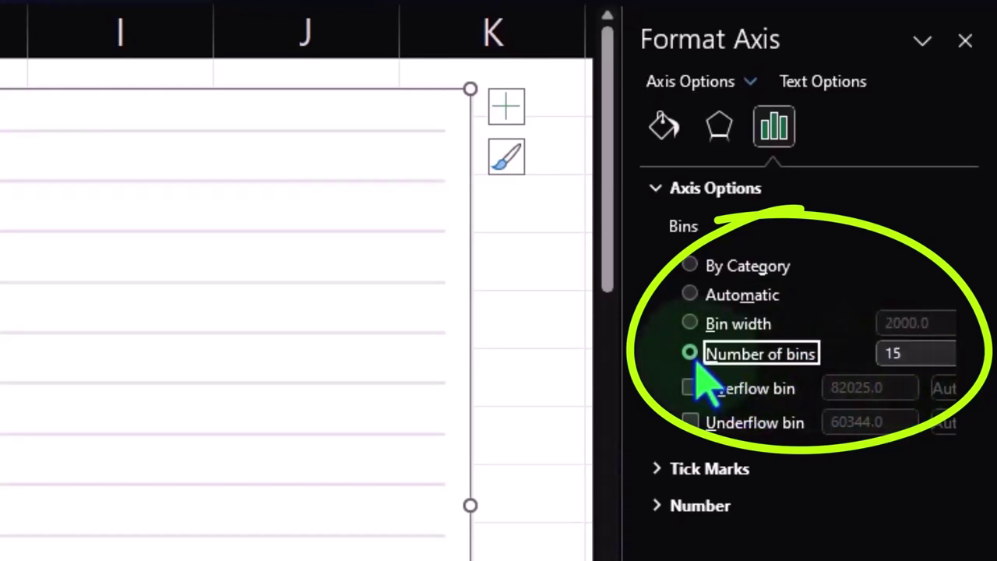
{"action": "left_click", "coordinate": [908, 355]}
{"action": "left_click_drag", "start_coordinate": [913, 357], "coordinate": [857, 357]}
{"action": "type", "text": "10"}
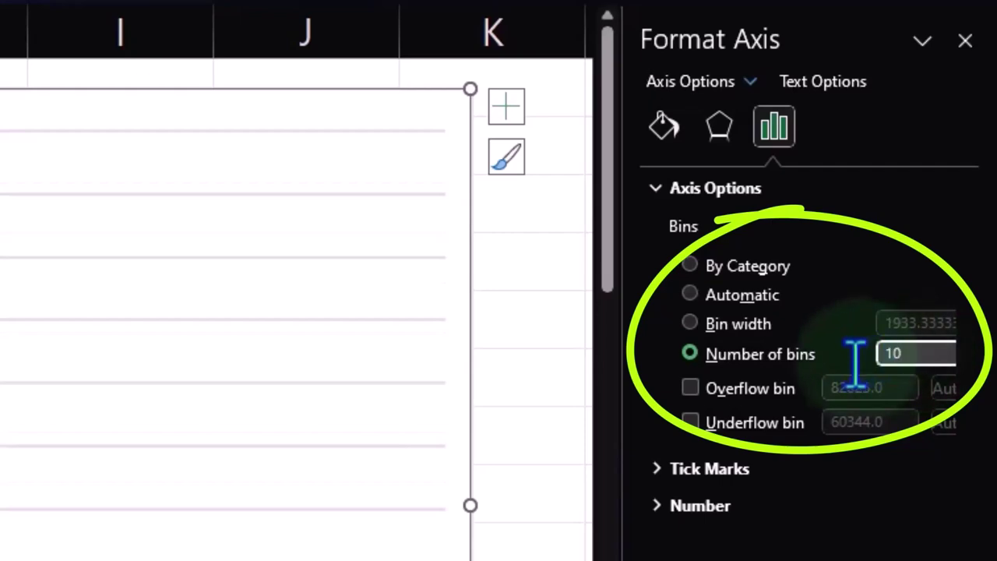
{"action": "key", "text": "Return"}
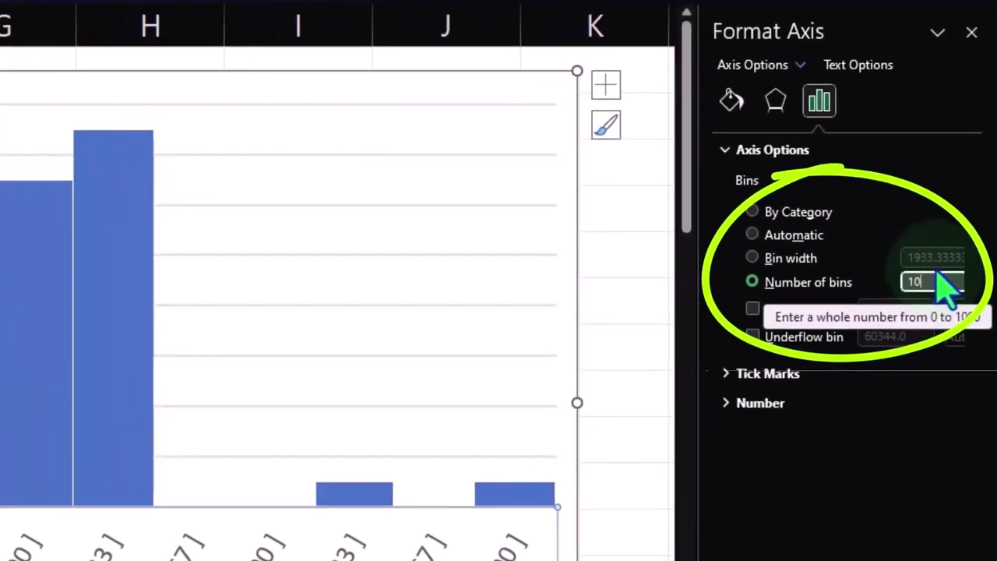
{"action": "key", "text": "Tab"}
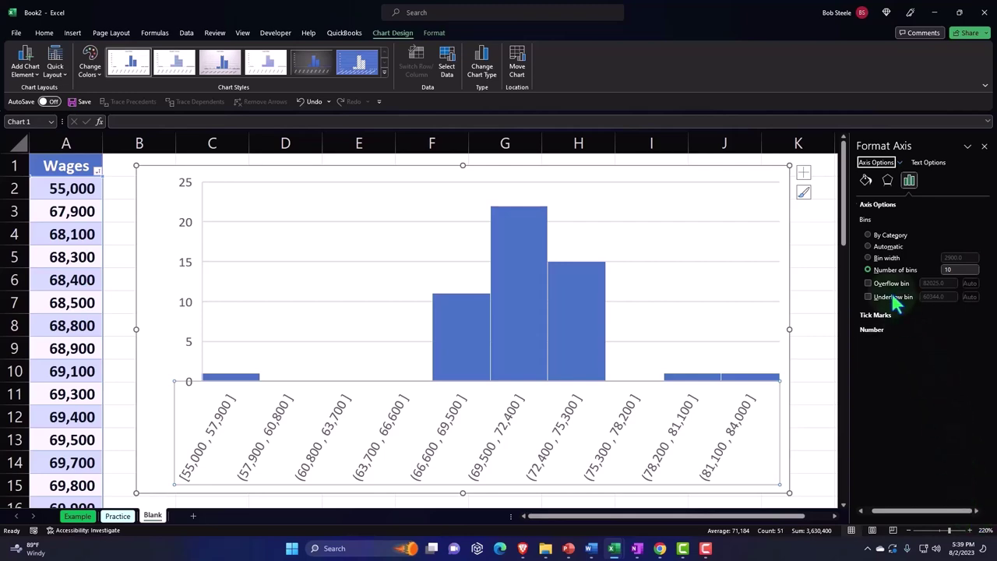
{"action": "left_click", "coordinate": [869, 247]}
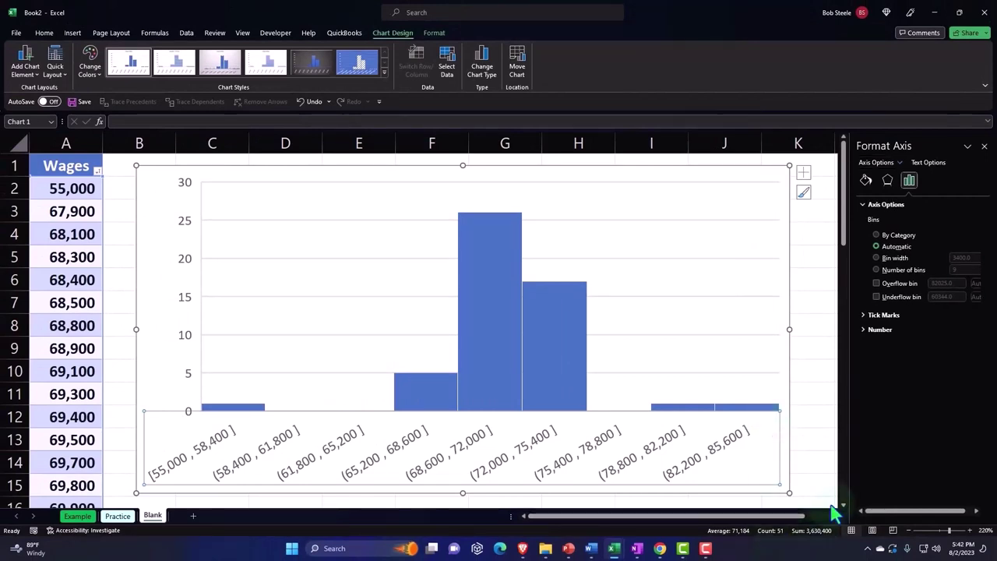
Keep the axis labels in the Number category, toggling the 1000 separator off and back on.
{"action": "left_click", "coordinate": [863, 329]}
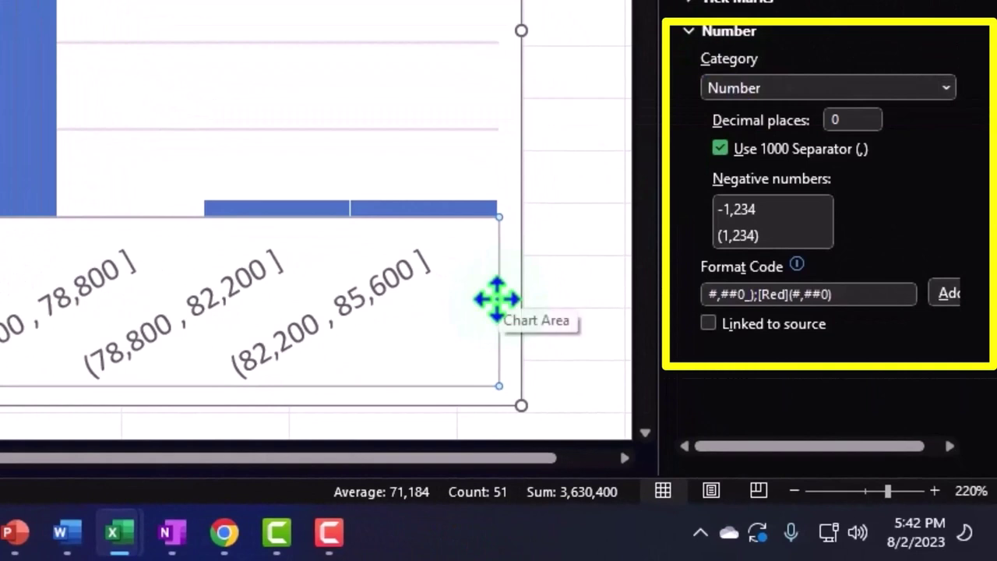
{"action": "left_click", "coordinate": [946, 87]}
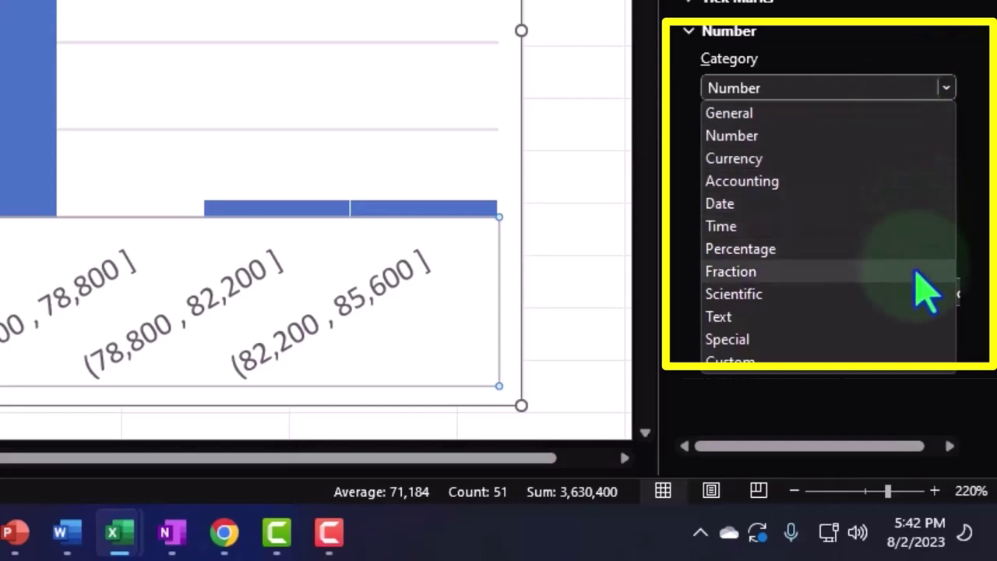
{"action": "left_click", "coordinate": [836, 91]}
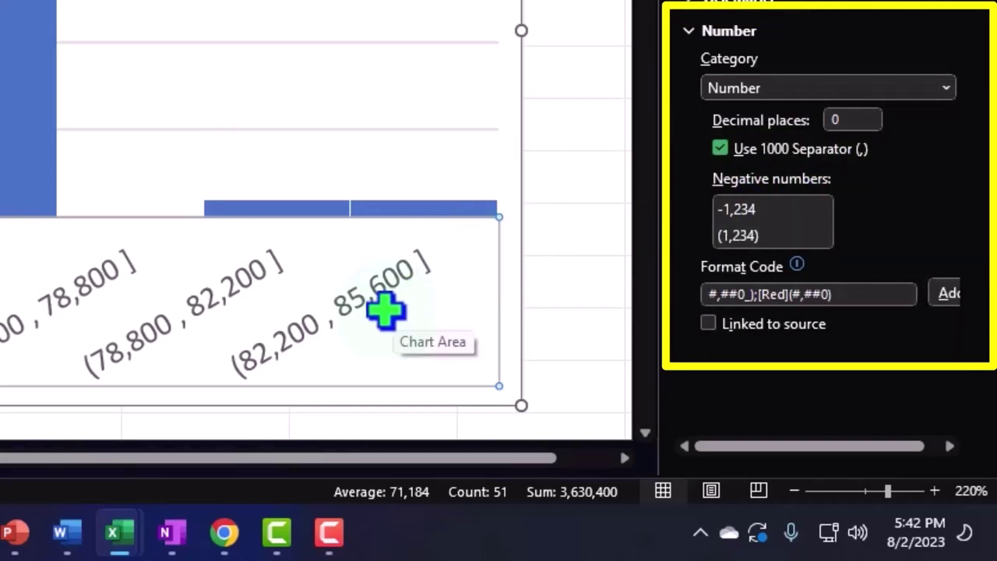
{"action": "left_click", "coordinate": [720, 149]}
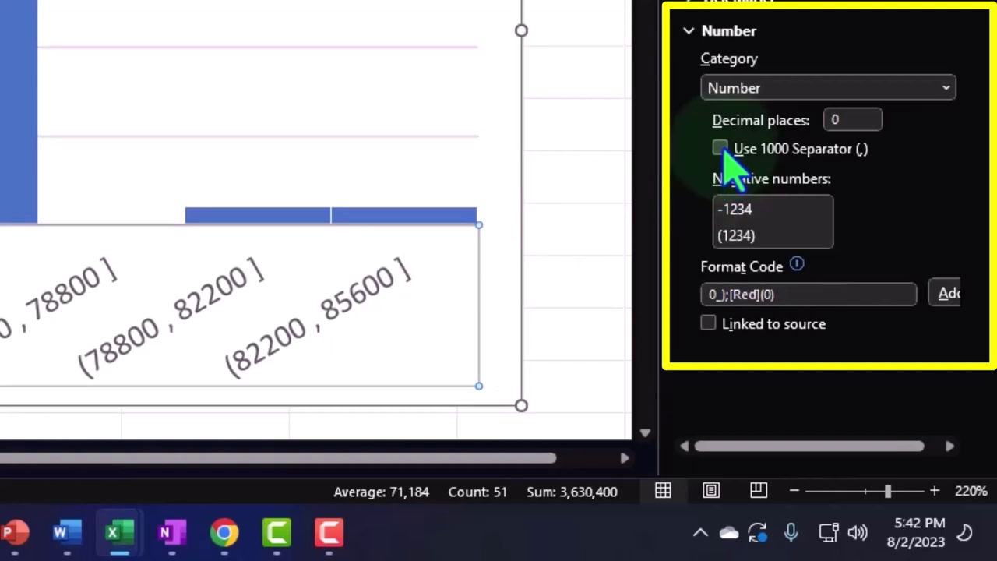
{"action": "left_click", "coordinate": [720, 149]}
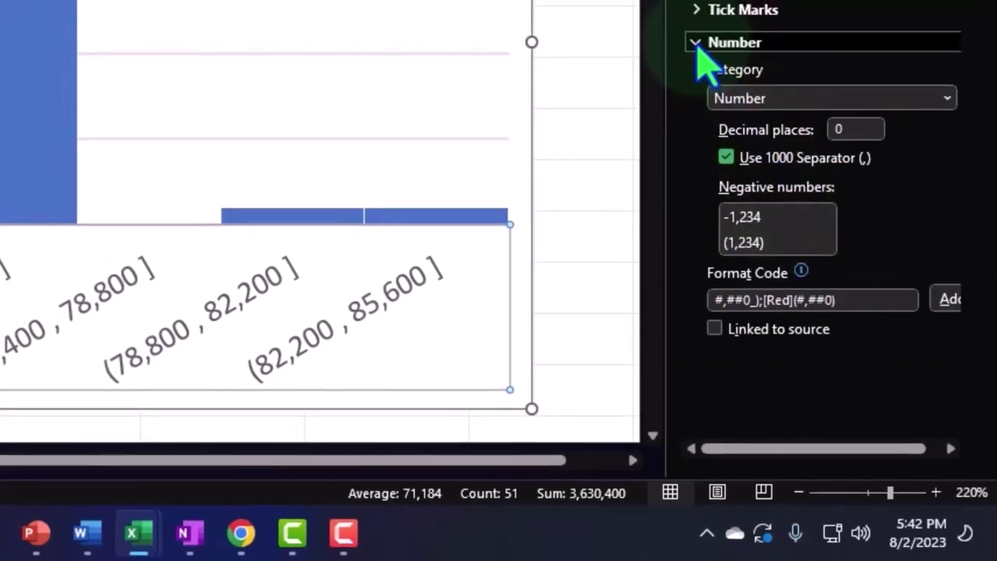
{"action": "left_click", "coordinate": [696, 44]}
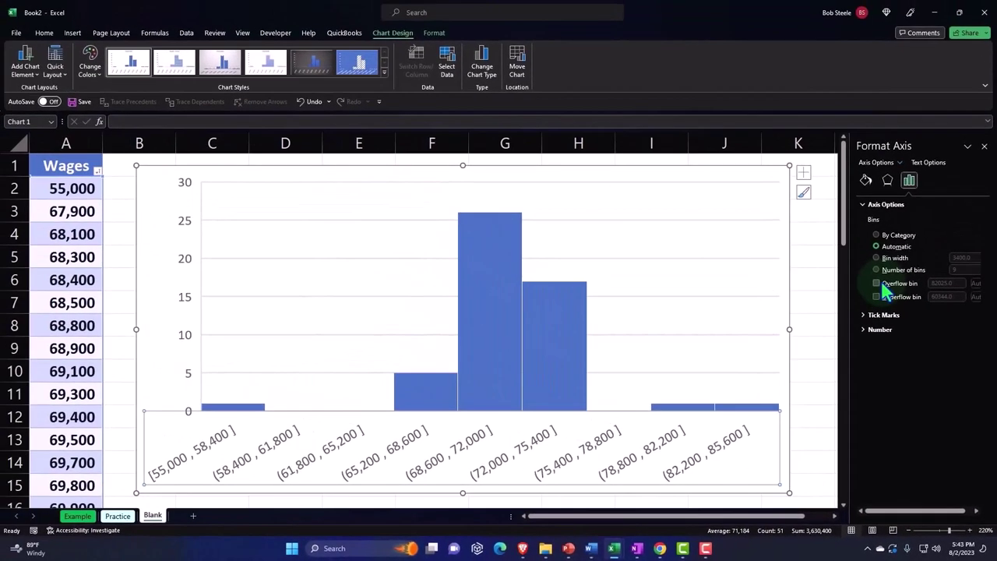
Review the vertical count axis bounds (0 to 30), then close the Format Axis pane.
{"action": "left_click", "coordinate": [191, 242]}
{"action": "left_click", "coordinate": [189, 227]}
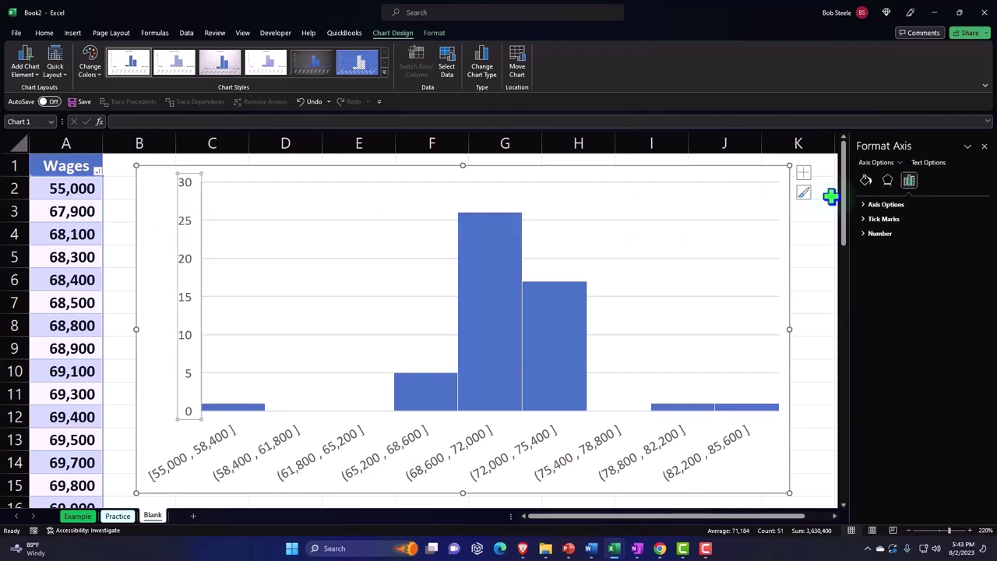
{"action": "left_click", "coordinate": [909, 181]}
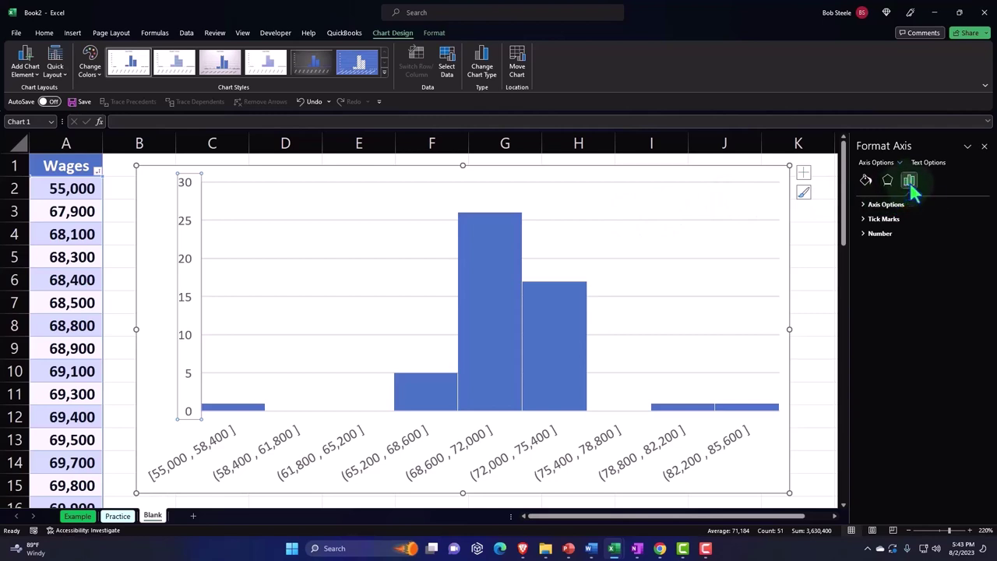
{"action": "left_click", "coordinate": [863, 205]}
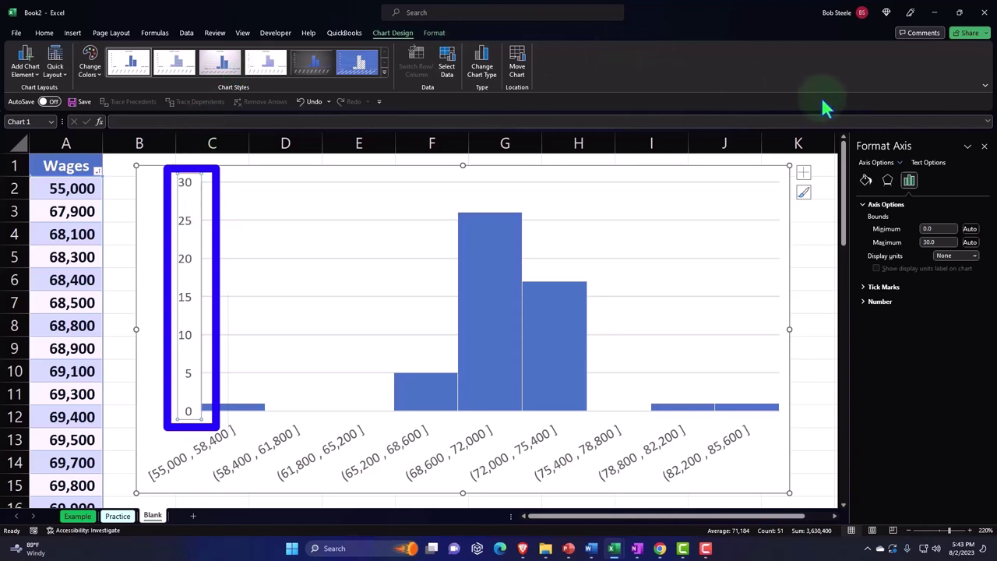
{"action": "left_click", "coordinate": [985, 147]}
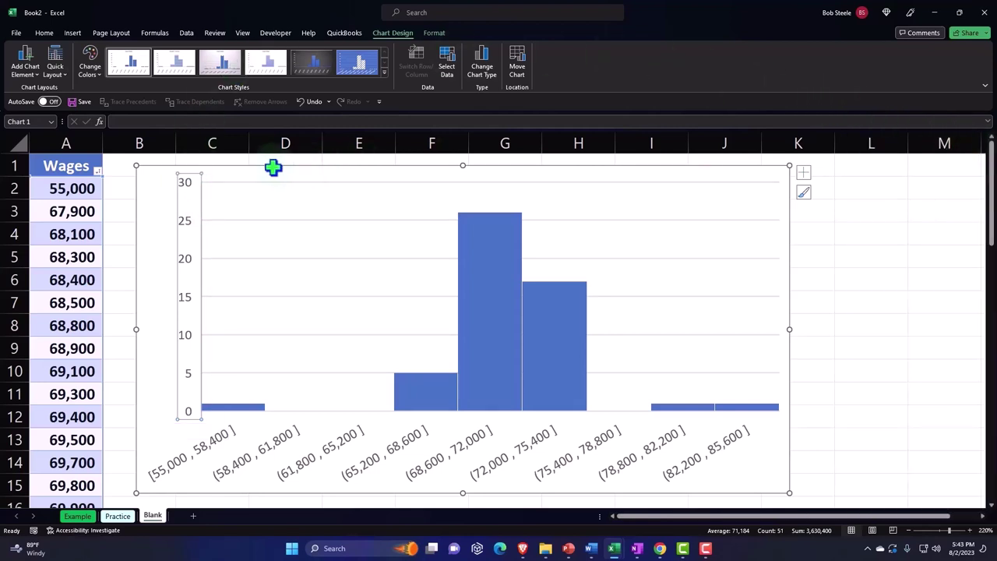
Reselect the histogram and preview the Quick Layout presets from Chart Design.
{"action": "left_click", "coordinate": [248, 175]}
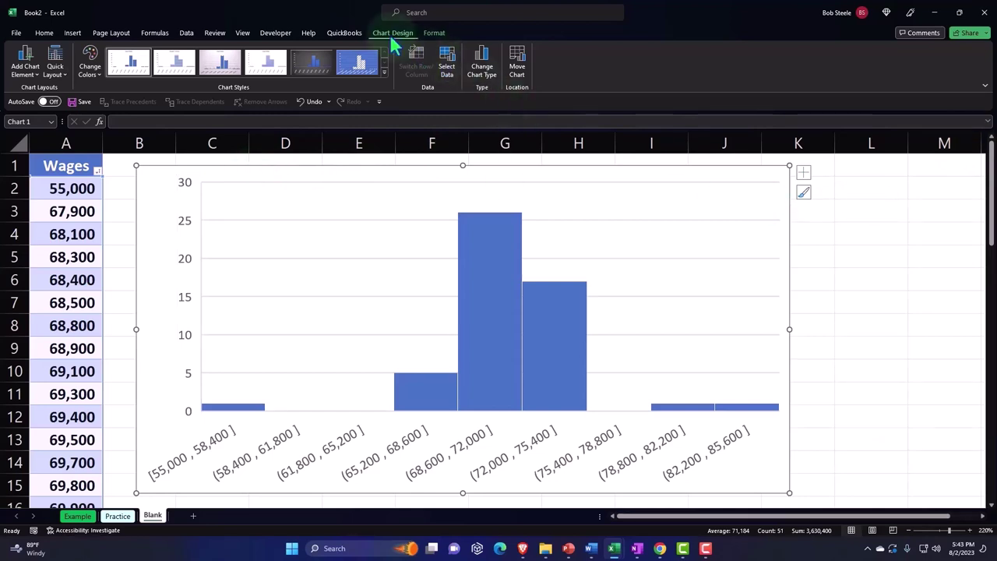
{"action": "left_click", "coordinate": [873, 192]}
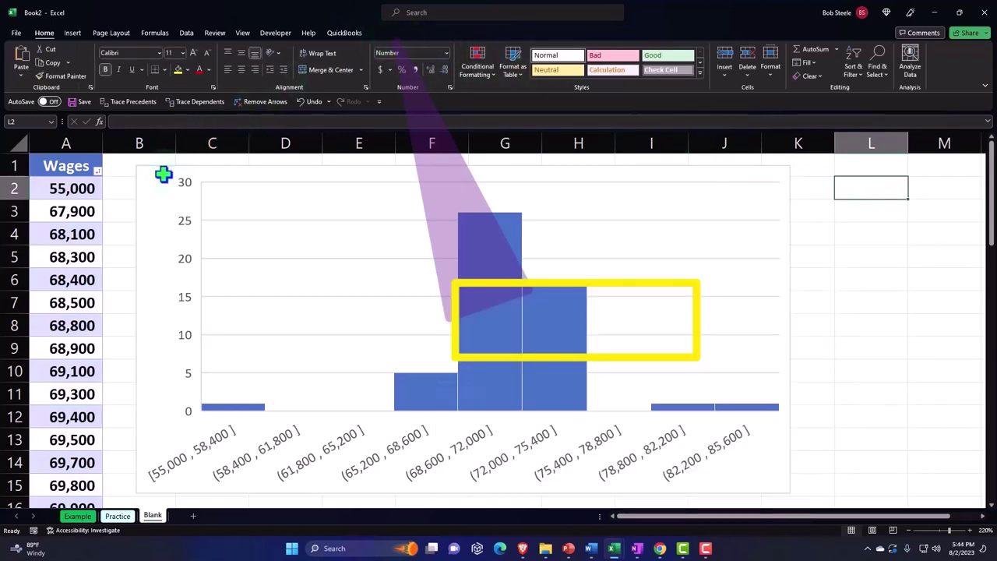
{"action": "left_click", "coordinate": [162, 174]}
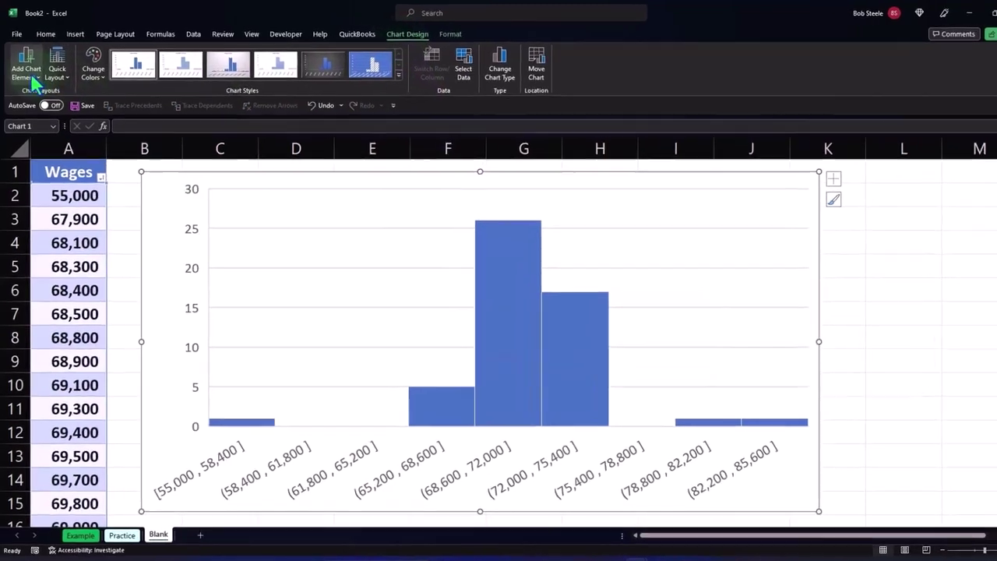
{"action": "left_click", "coordinate": [31, 73]}
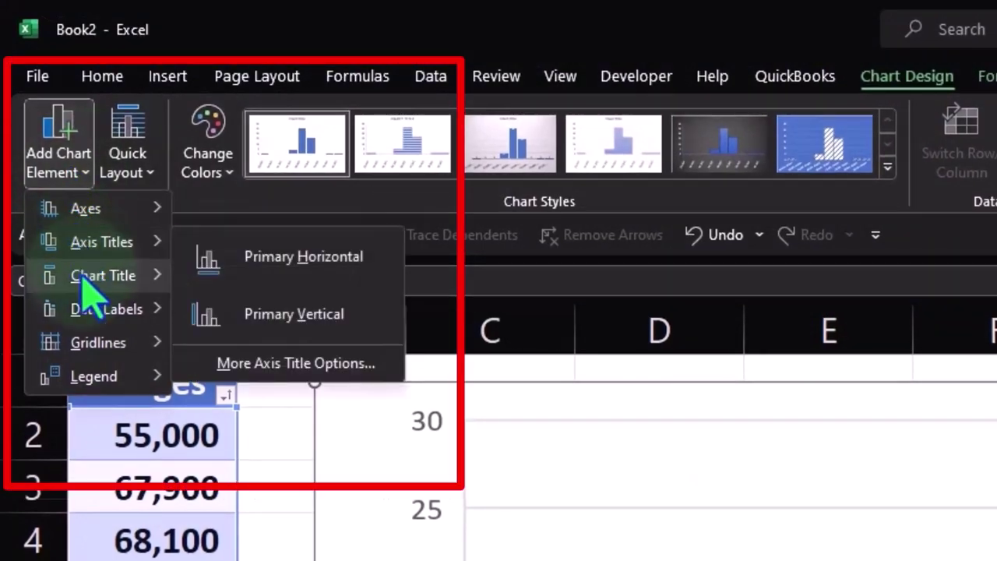
{"action": "mouse_move", "coordinate": [87, 306]}
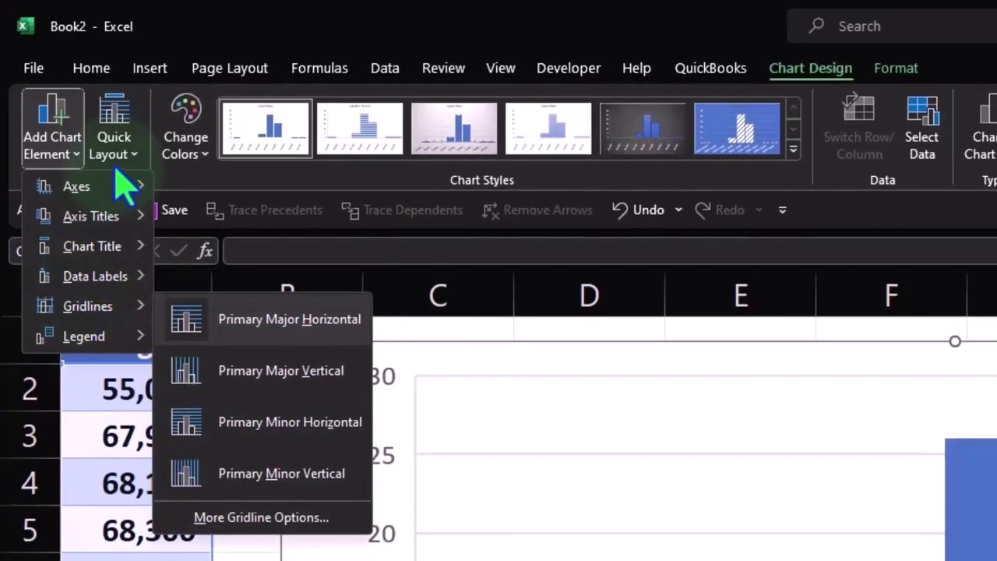
{"action": "left_click", "coordinate": [124, 159]}
{"action": "left_click", "coordinate": [127, 160]}
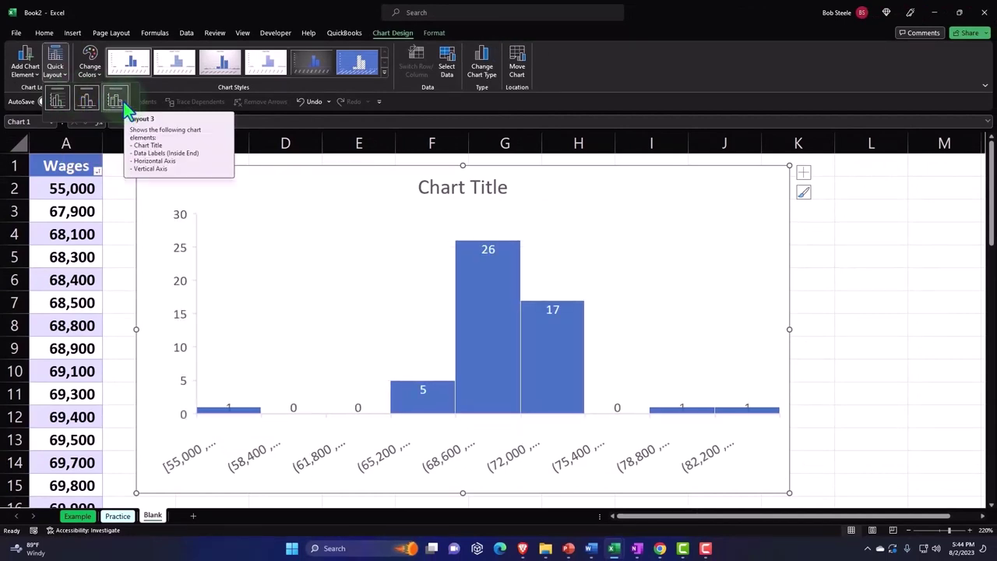
Close the Quick Layout and Change Colors galleries without applying anything, keeping the blue bars.
{"action": "left_click", "coordinate": [90, 62]}
{"action": "left_click", "coordinate": [91, 62]}
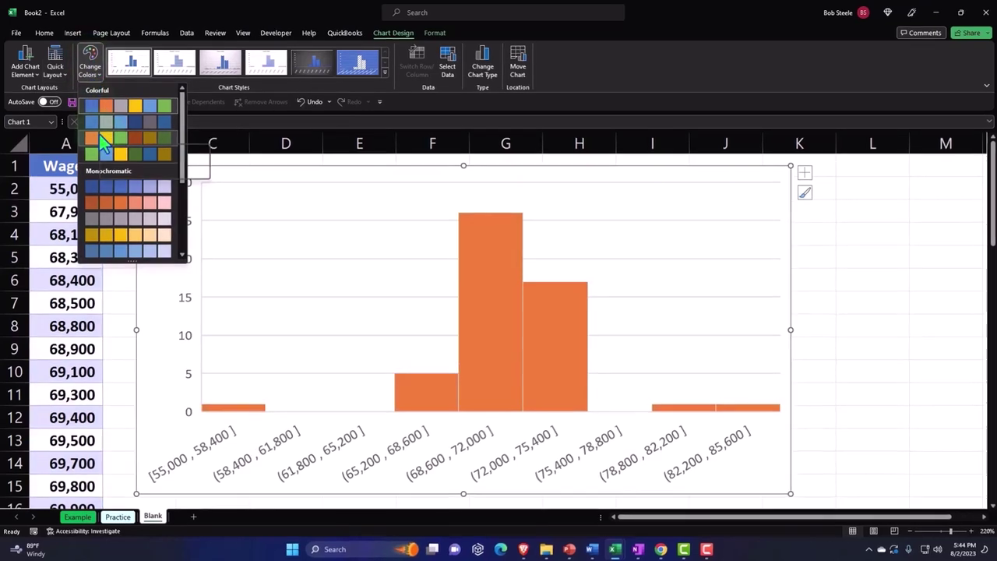
{"action": "left_click", "coordinate": [91, 63]}
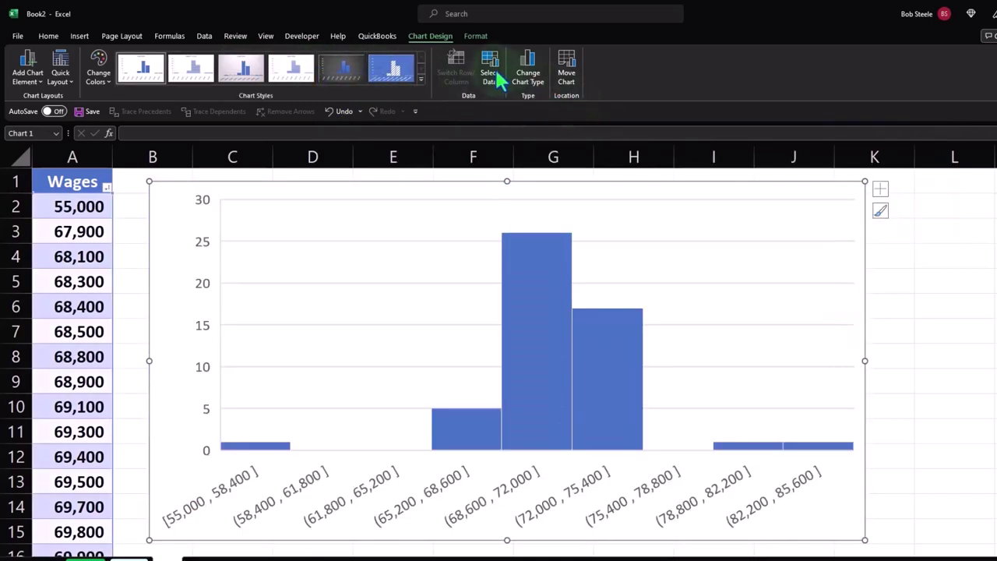
Open Select Data Source and Edit Series, then close both with the Wages series unchanged.
{"action": "left_click", "coordinate": [497, 68]}
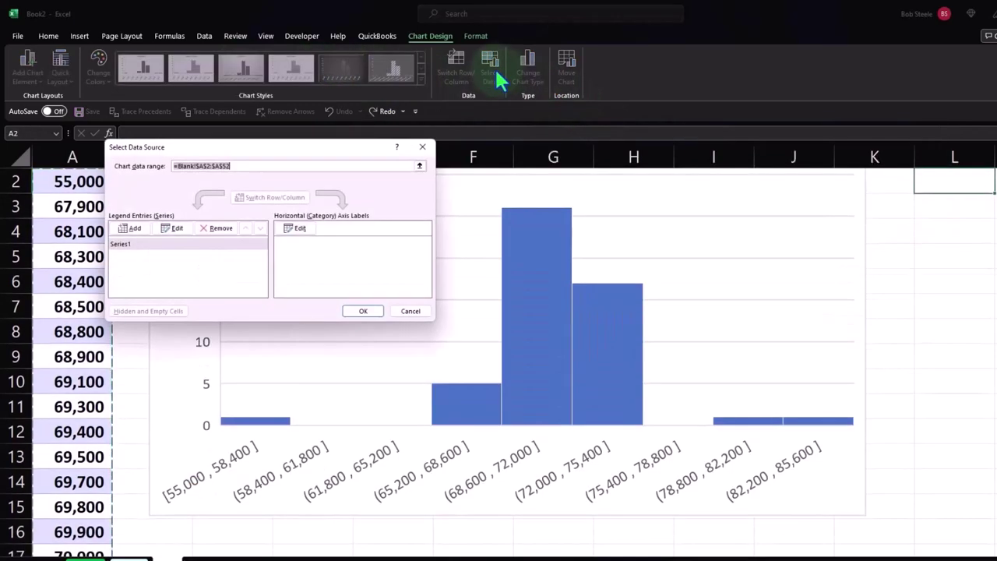
{"action": "left_click", "coordinate": [173, 231]}
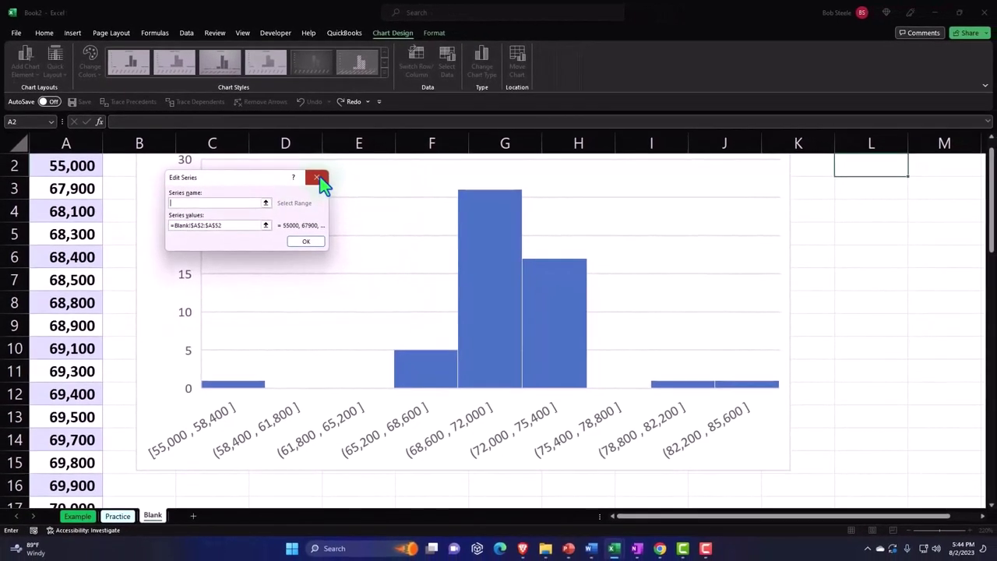
{"action": "left_click", "coordinate": [320, 180]}
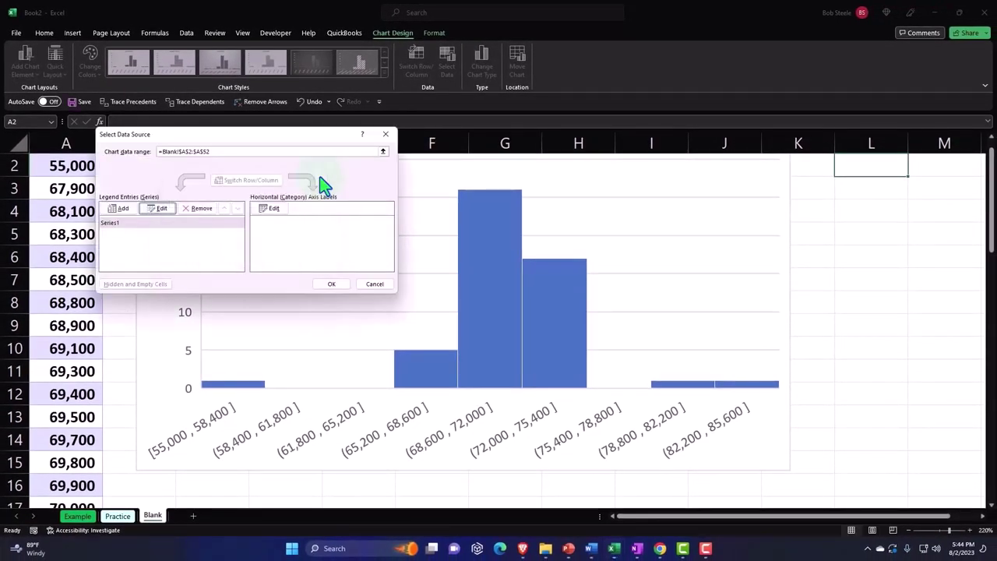
{"action": "left_click", "coordinate": [386, 134]}
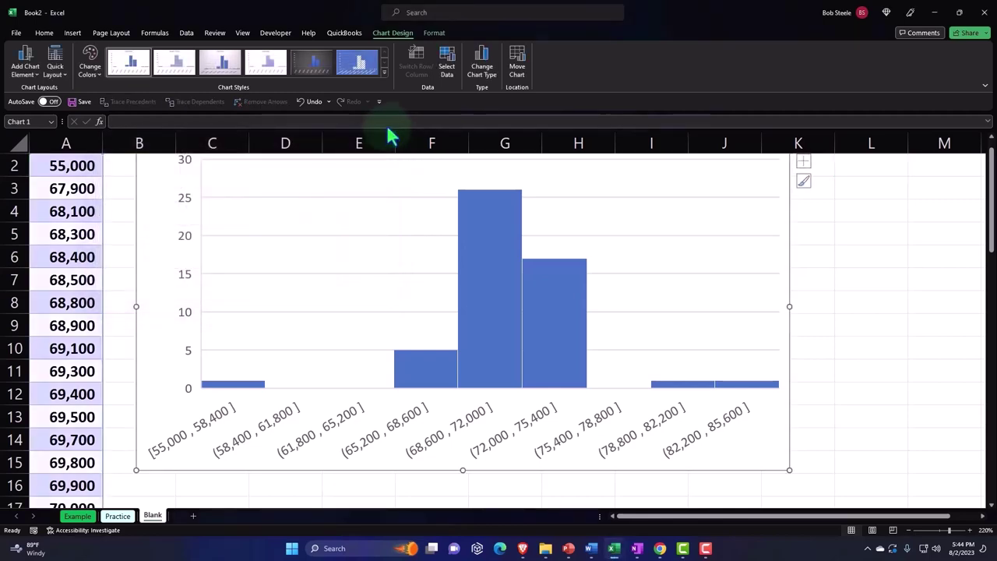
Add data labels showing the count on each histogram bar.
{"action": "left_click", "coordinate": [434, 35]}
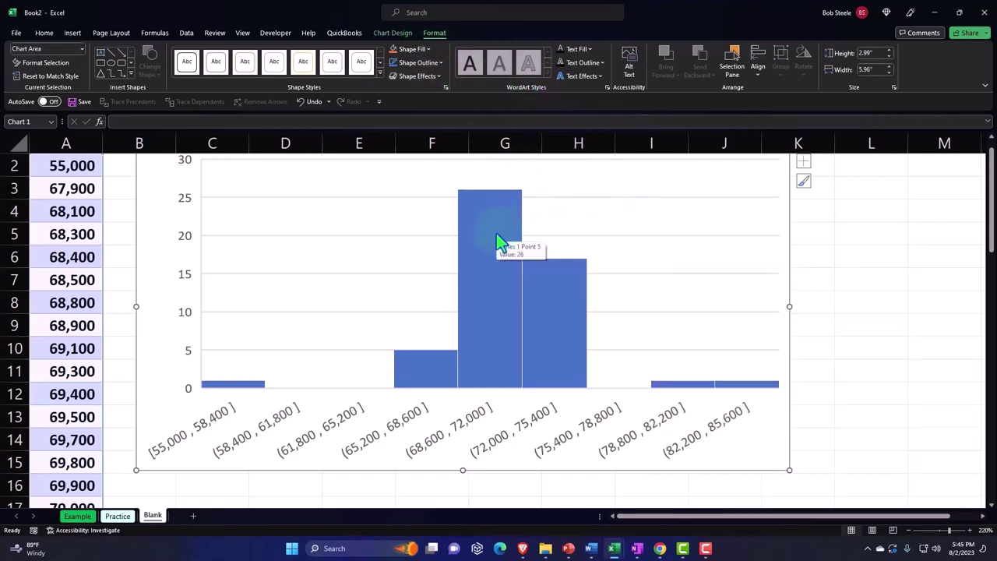
{"action": "scroll", "coordinate": [496, 238], "scroll_direction": "up", "scroll_amount": 1}
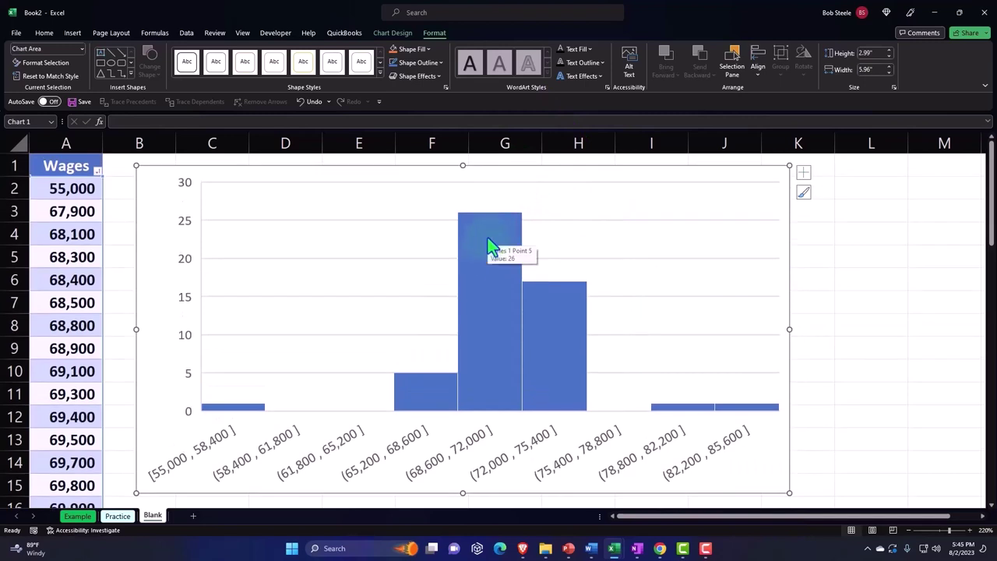
{"action": "right_click", "coordinate": [487, 235]}
{"action": "left_click", "coordinate": [481, 231]}
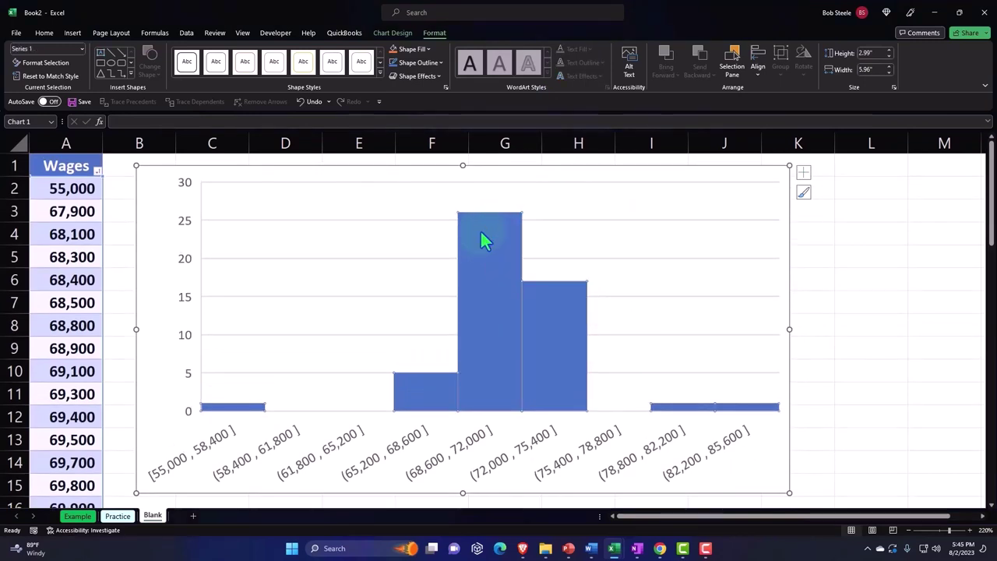
{"action": "right_click", "coordinate": [483, 237]}
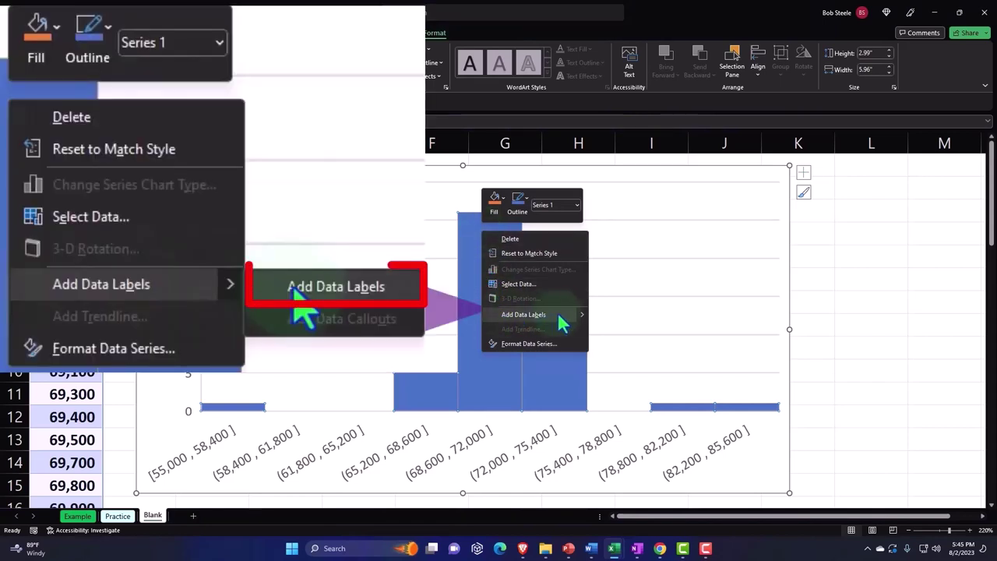
{"action": "left_click", "coordinate": [612, 315]}
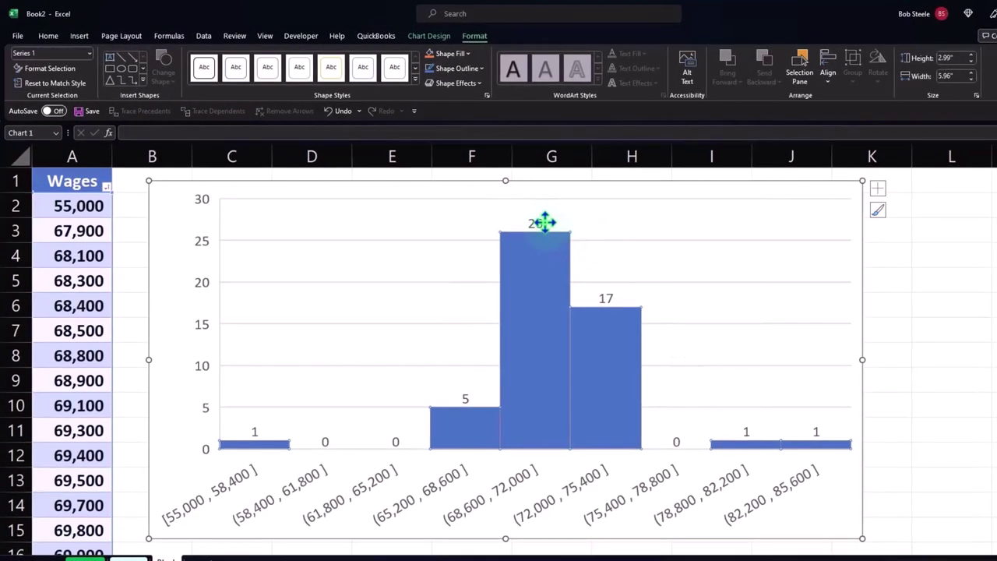
Make the bar data labels bold and one font size larger, at size 10.
{"action": "left_click", "coordinate": [539, 223]}
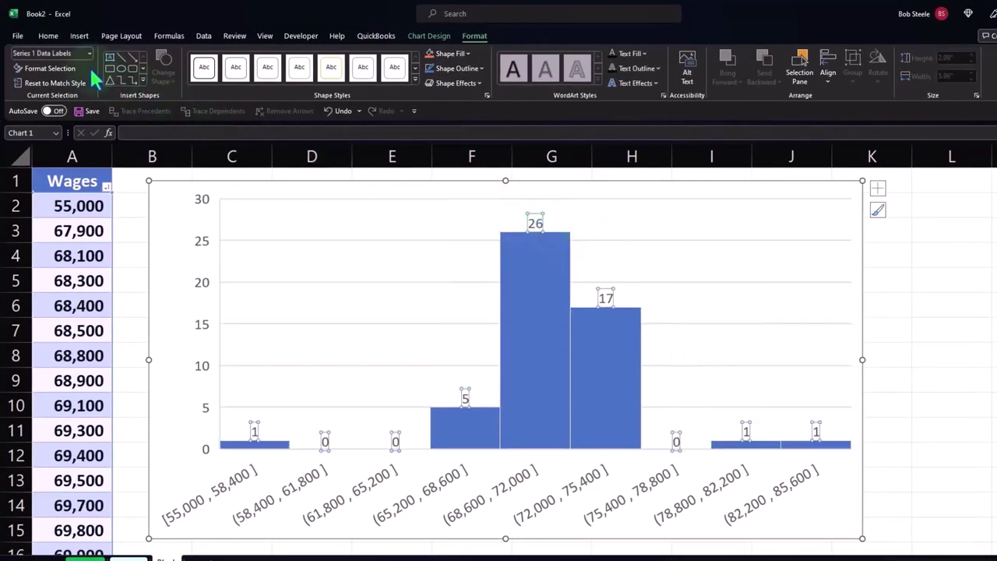
{"action": "left_click", "coordinate": [48, 35]}
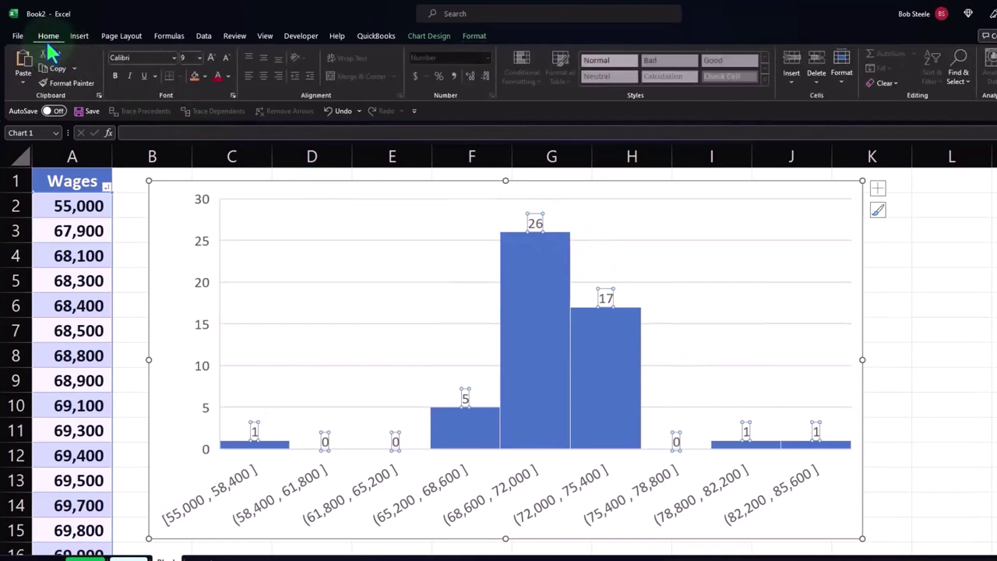
{"action": "left_click", "coordinate": [209, 58]}
{"action": "left_click", "coordinate": [114, 77]}
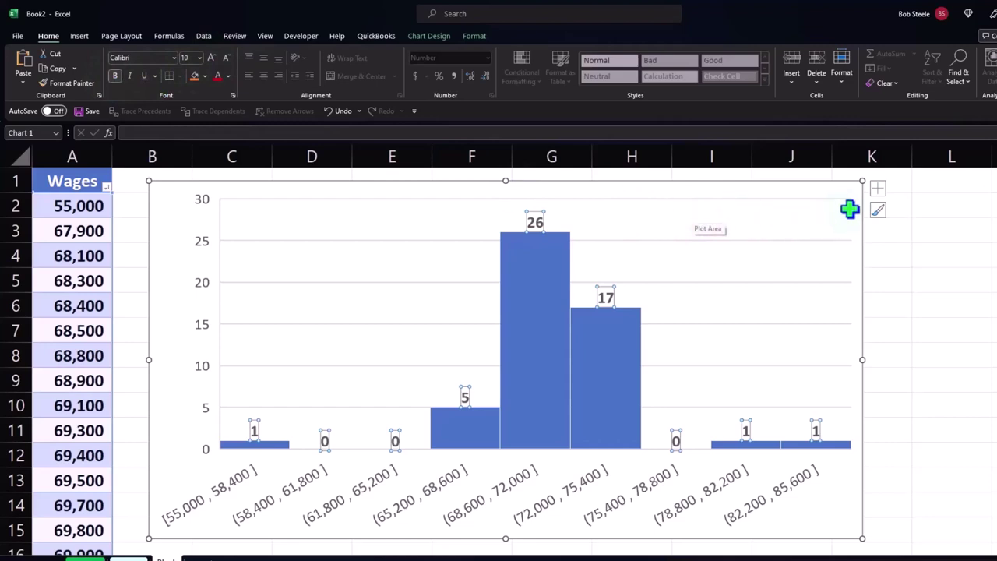
{"action": "left_click", "coordinate": [876, 195]}
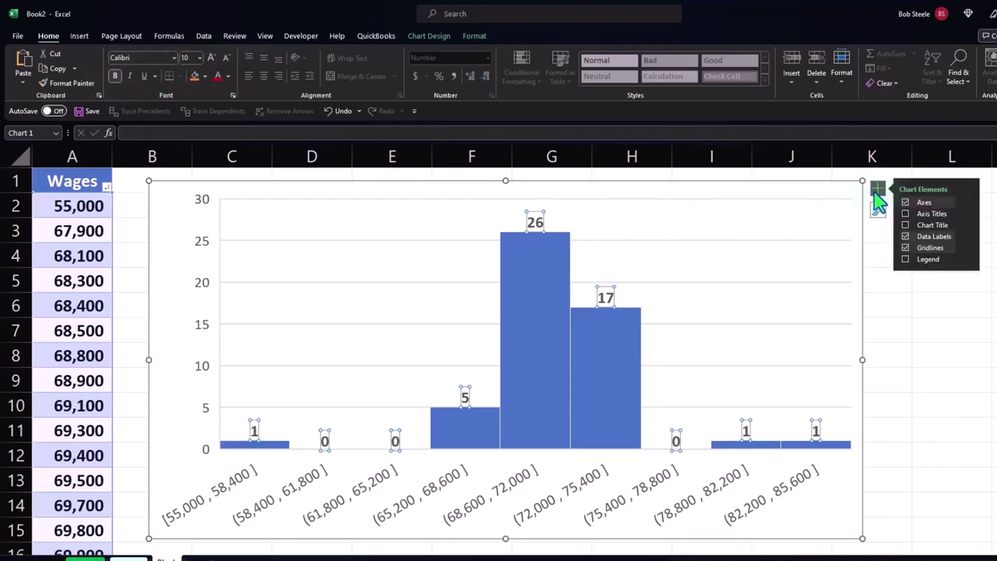
Toggle axis titles, gridlines and legend in Chart Elements, ending with gridlines and no legend.
{"action": "left_click", "coordinate": [919, 215]}
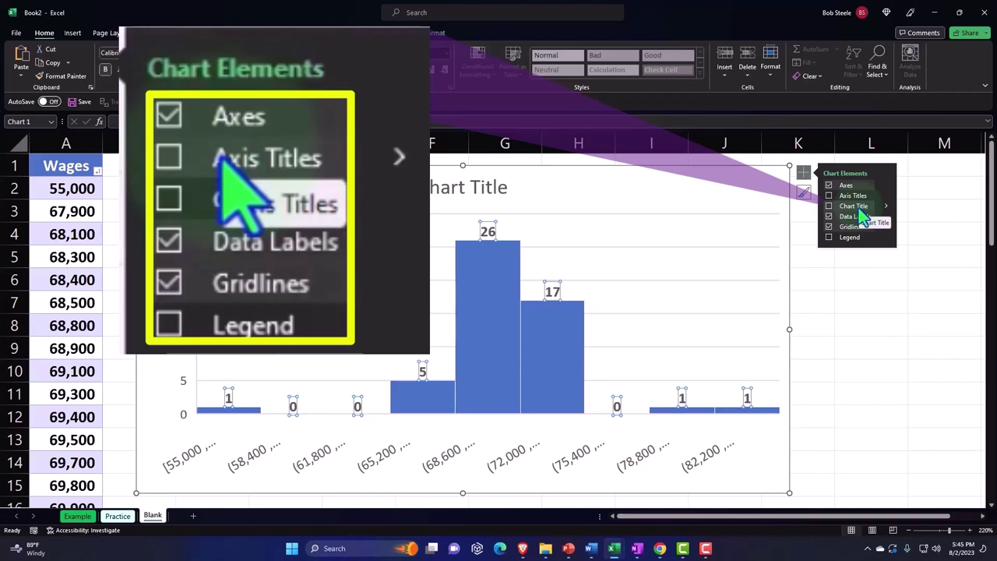
{"action": "left_click", "coordinate": [830, 228]}
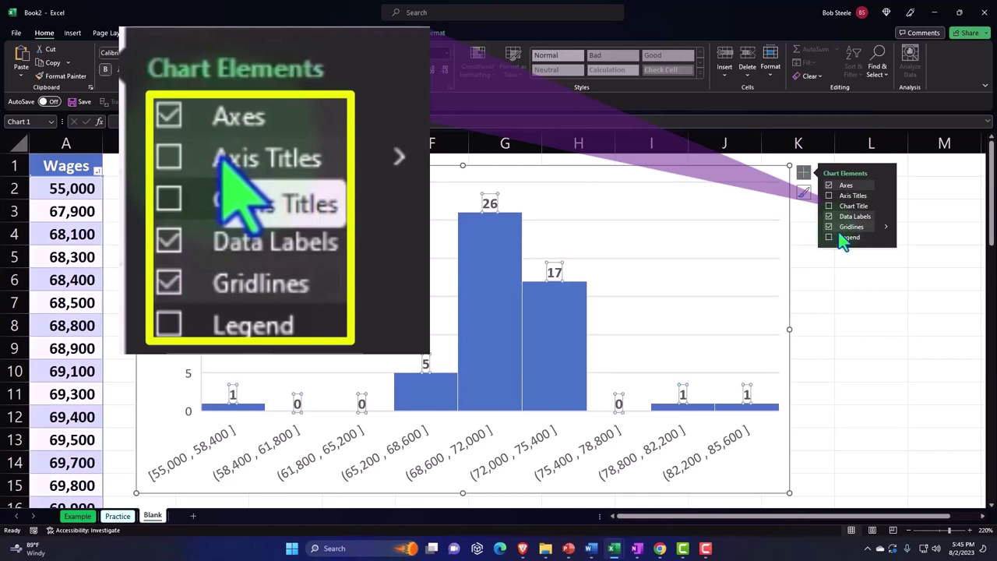
{"action": "left_click", "coordinate": [848, 238]}
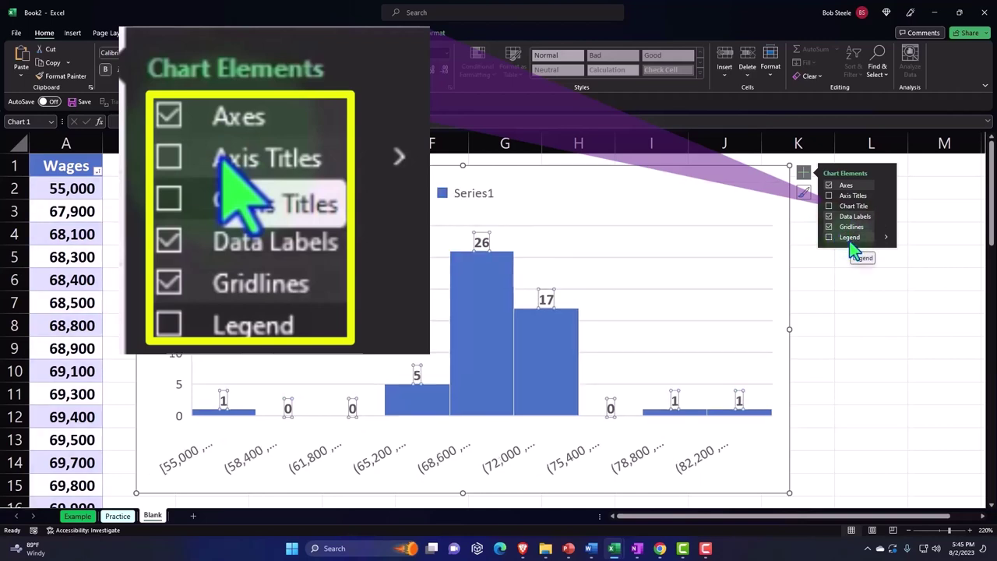
{"action": "left_click", "coordinate": [850, 242]}
{"action": "left_click", "coordinate": [831, 283]}
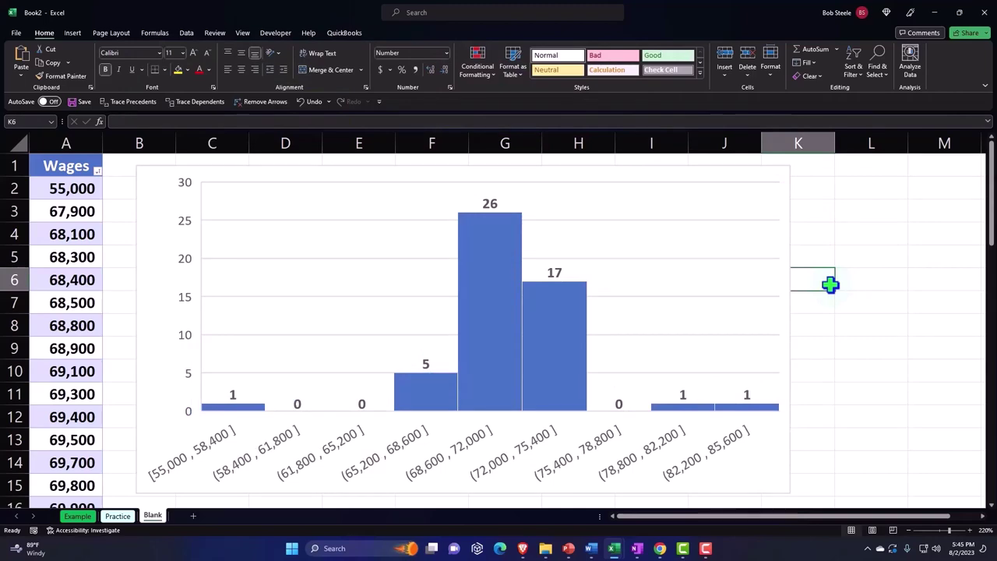
{"action": "left_click", "coordinate": [871, 436]}
{"action": "left_click", "coordinate": [783, 195]}
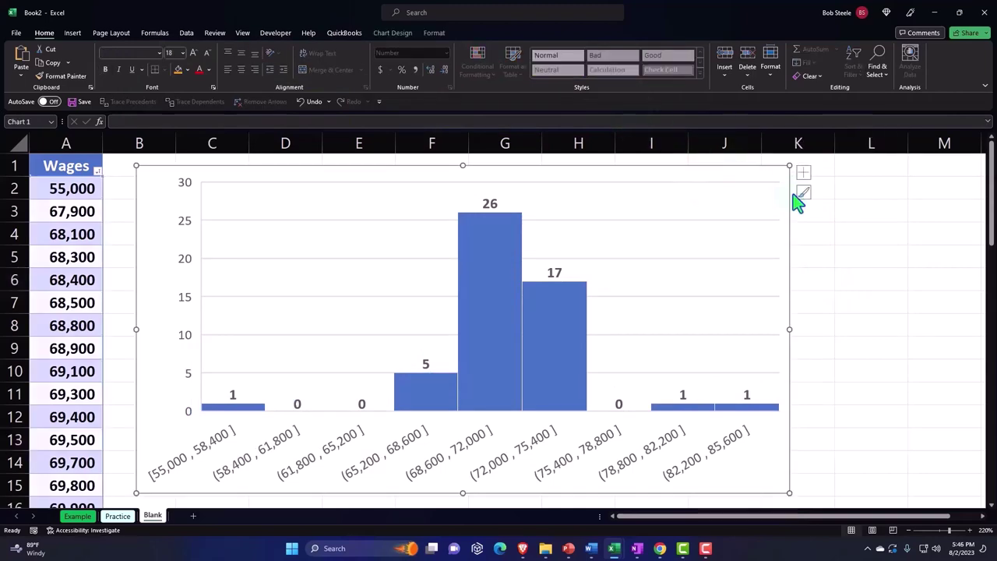
{"action": "left_click", "coordinate": [804, 194]}
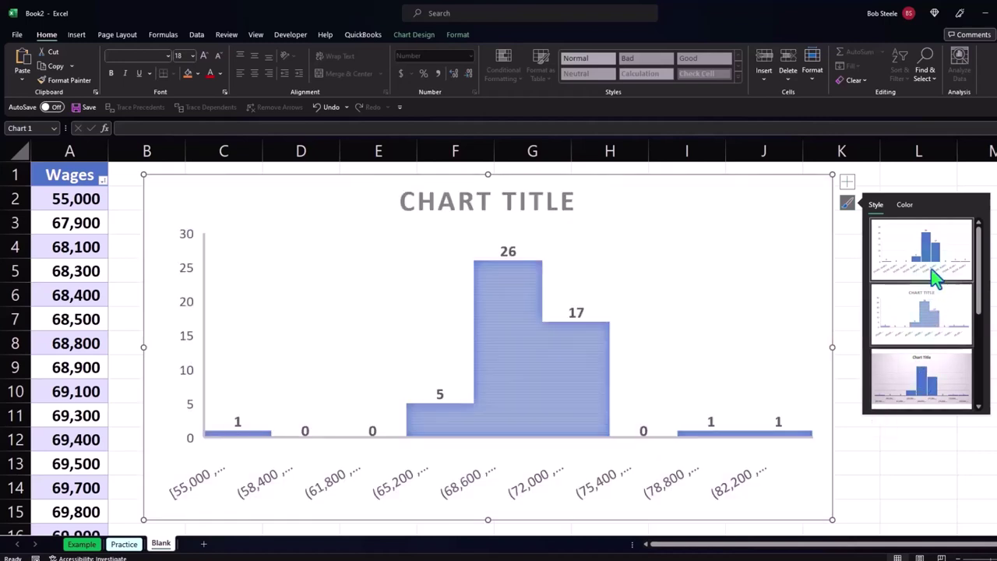
{"action": "left_click", "coordinate": [881, 257]}
{"action": "left_click", "coordinate": [919, 467]}
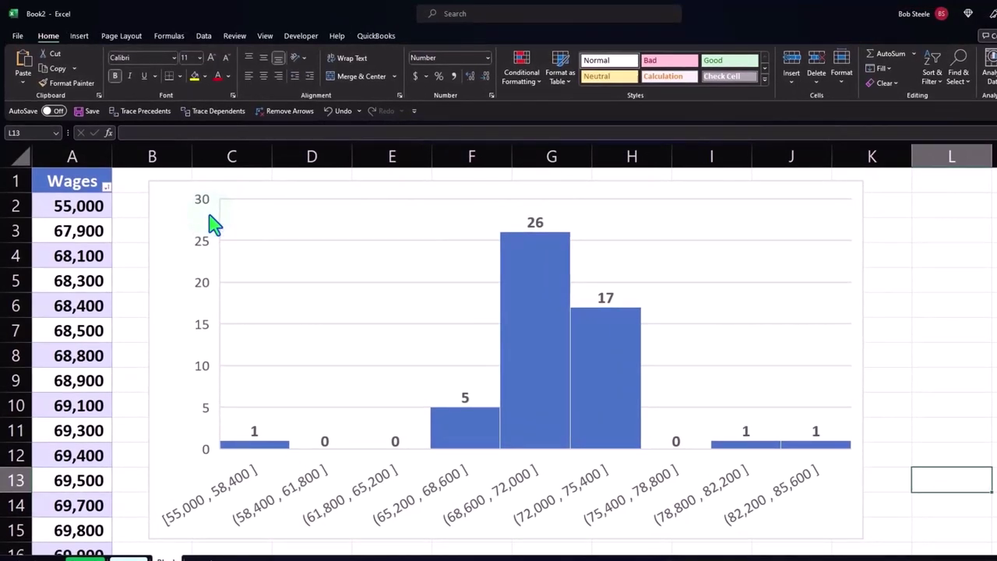
Insert a histogram of the Wages column, place it below the first chart, and delete its title.
{"action": "left_click", "coordinate": [72, 159]}
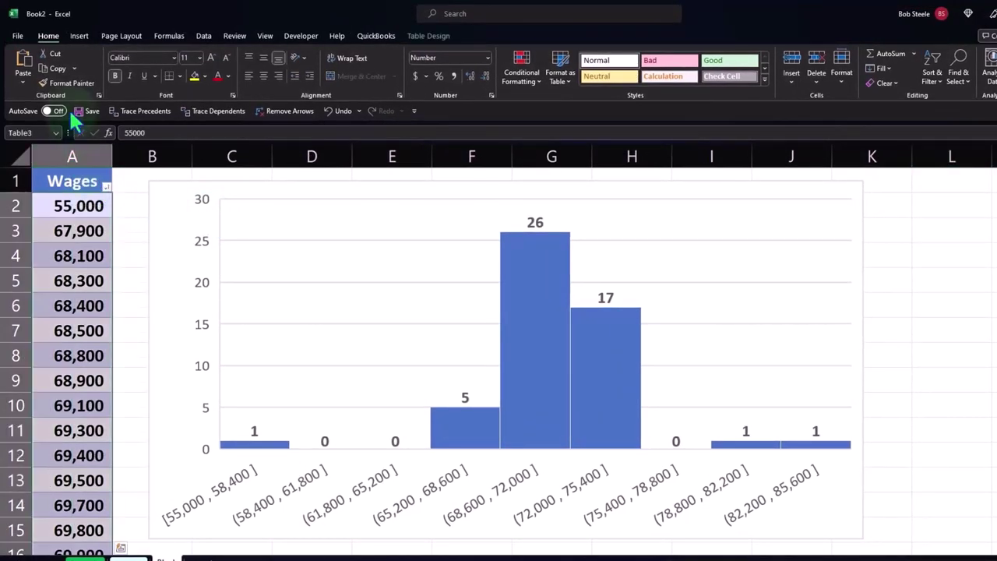
{"action": "left_click", "coordinate": [80, 36]}
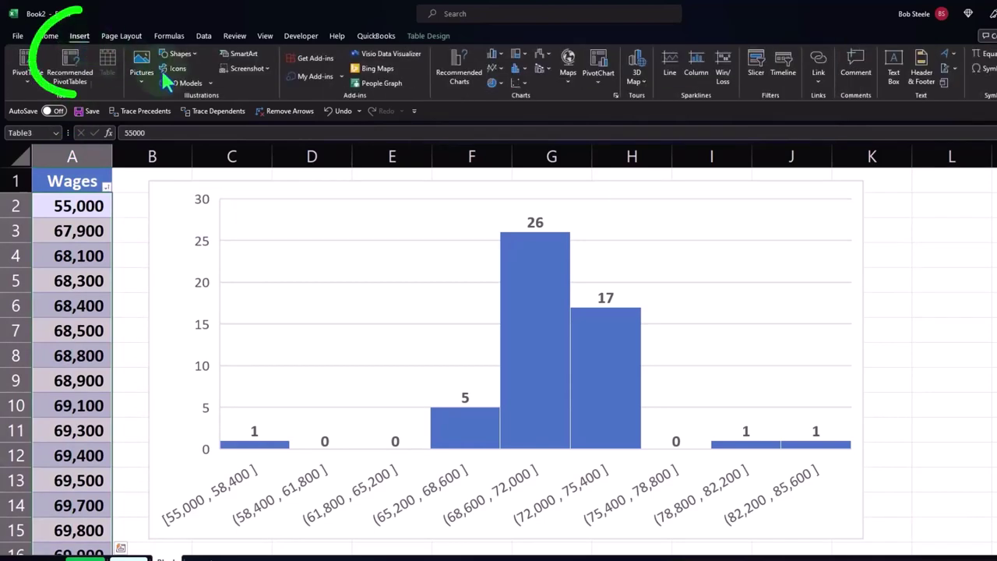
{"action": "left_click", "coordinate": [526, 77]}
{"action": "left_click", "coordinate": [528, 105]}
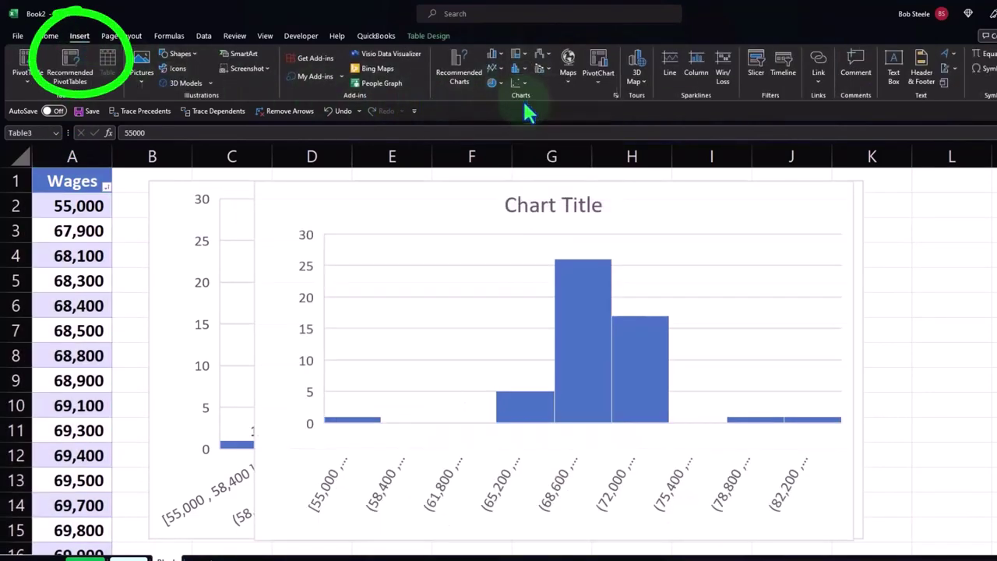
{"action": "left_click_drag", "start_coordinate": [311, 206], "coordinate": [274, 436]}
{"action": "scroll", "coordinate": [276, 389], "scroll_direction": "down", "scroll_amount": 3}
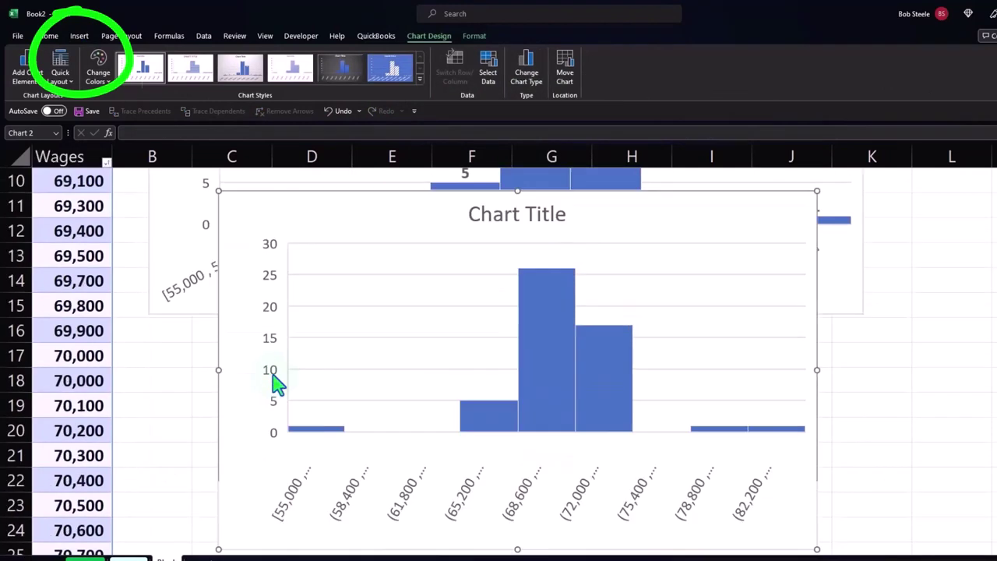
{"action": "left_click_drag", "start_coordinate": [263, 198], "coordinate": [191, 348]}
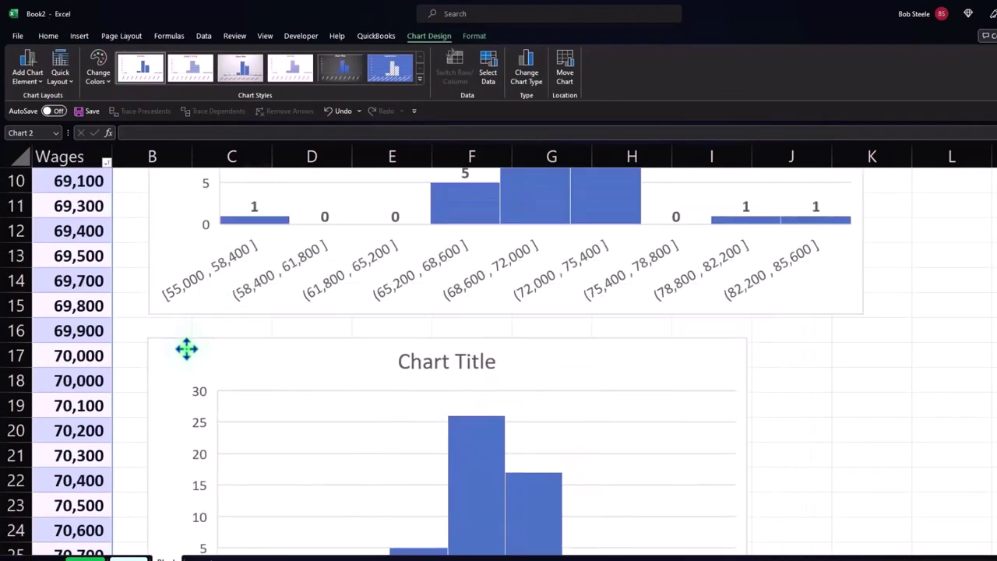
{"action": "left_click", "coordinate": [444, 373]}
{"action": "key", "text": "Delete"}
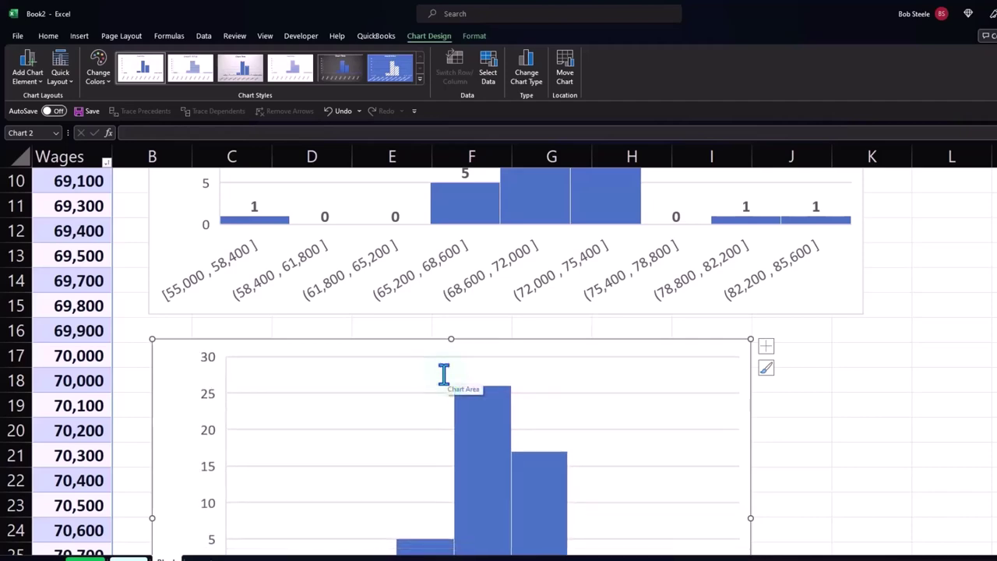
{"action": "scroll", "coordinate": [444, 375], "scroll_direction": "down", "scroll_amount": 2}
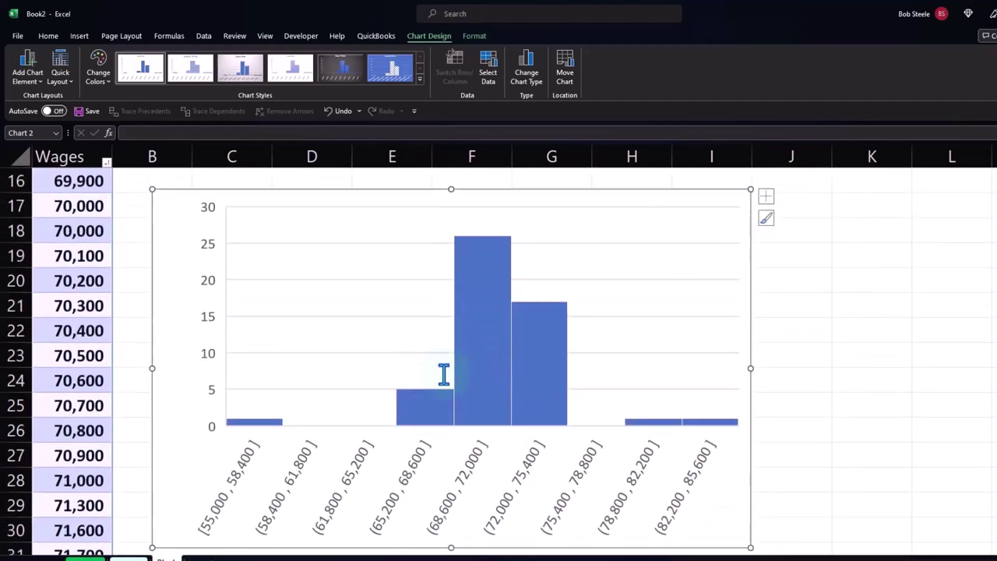
Switch the second histogram's bins to a fixed bin width, first entering 500.
{"action": "left_click", "coordinate": [578, 477]}
{"action": "double_click", "coordinate": [579, 477]}
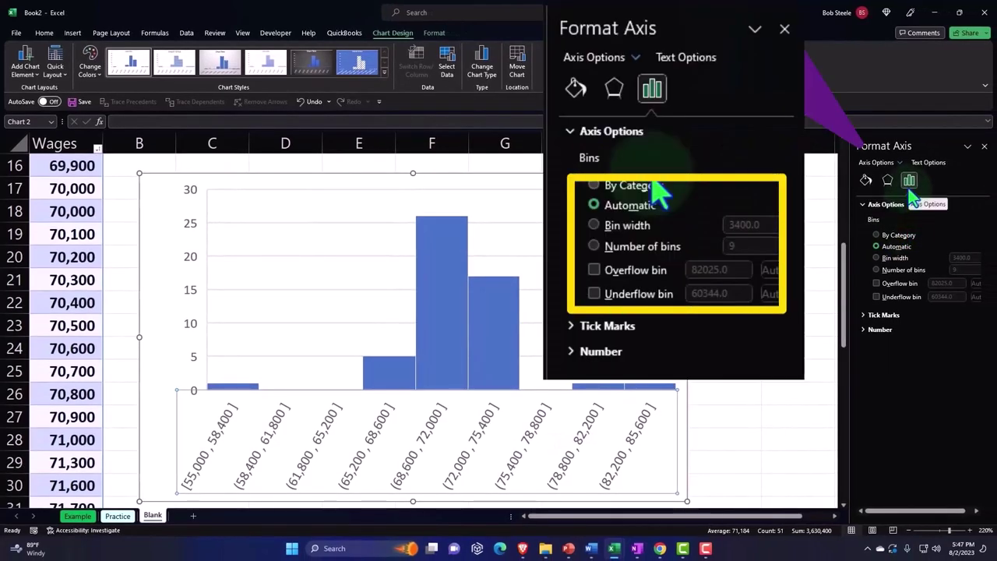
{"action": "left_click", "coordinate": [877, 258]}
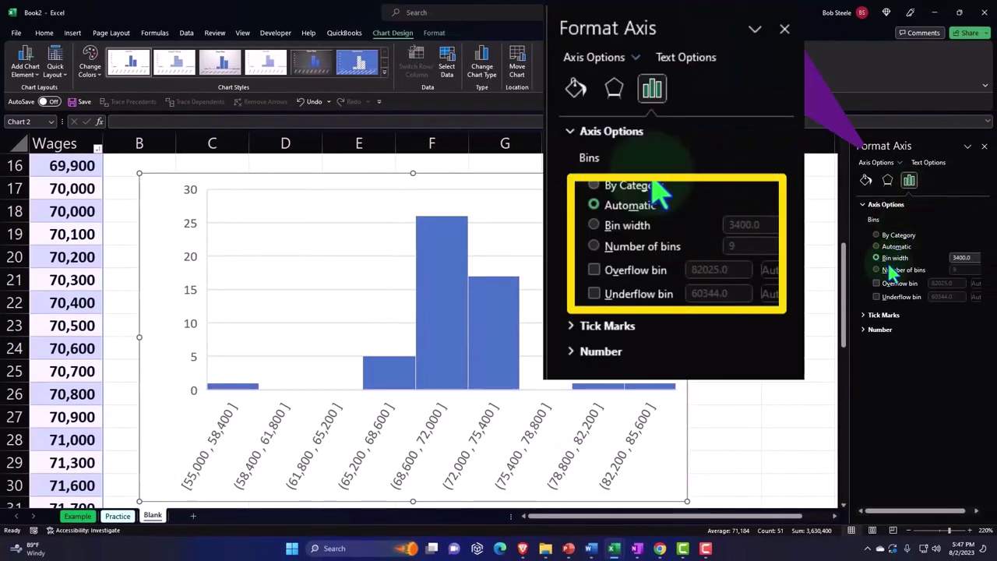
{"action": "left_click", "coordinate": [963, 258]}
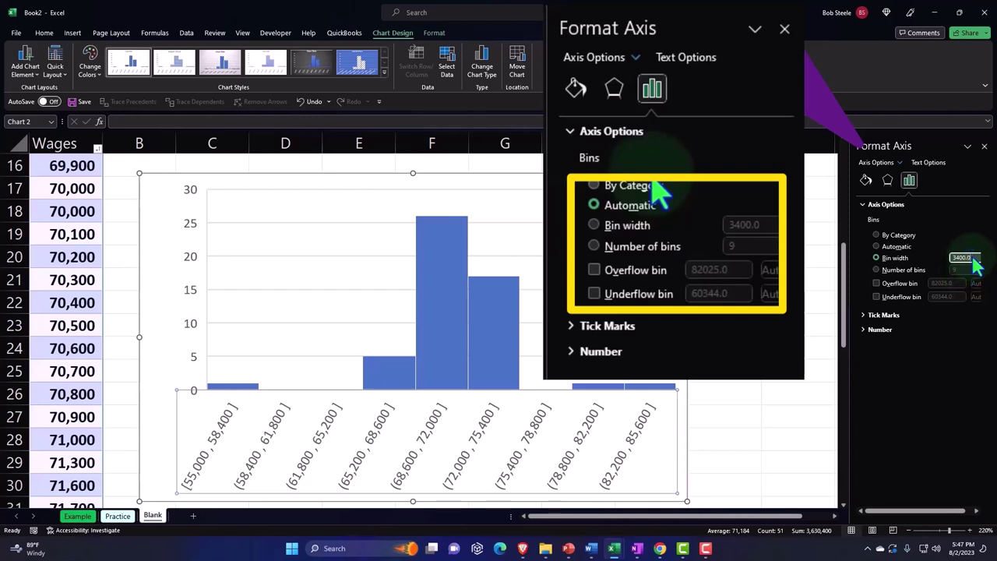
{"action": "left_click_drag", "start_coordinate": [974, 259], "coordinate": [895, 264]}
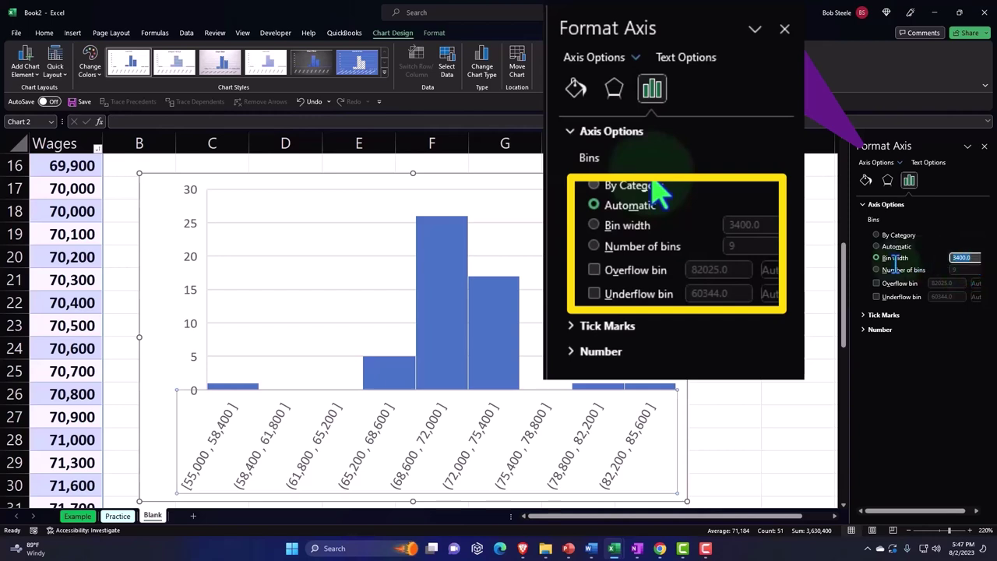
{"action": "type", "text": "5"}
{"action": "type", "text": "00"}
{"action": "key", "text": "Return"}
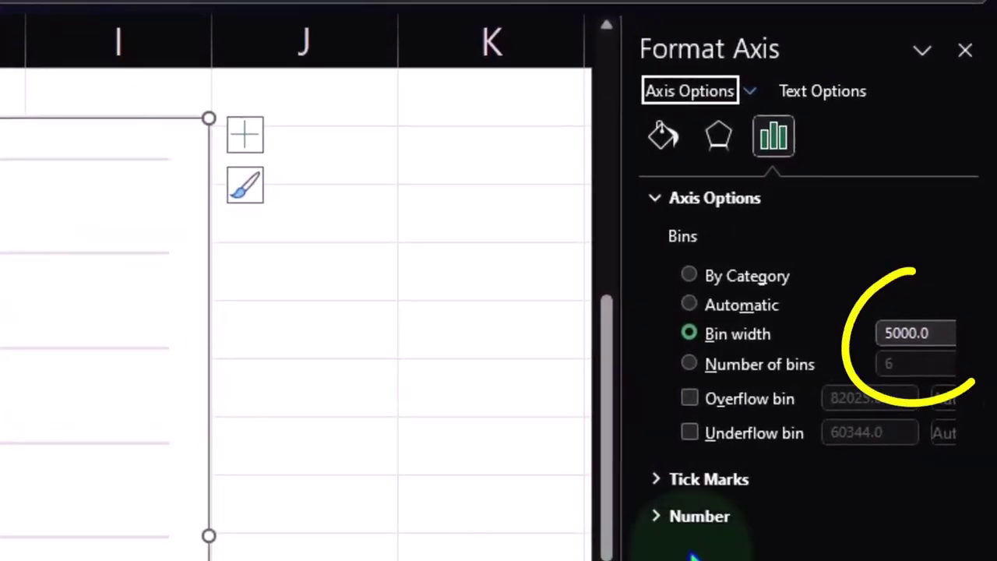
Change the bin width to 7000, giving five bins from 55,000 to 90,000.
{"action": "left_click_drag", "start_coordinate": [944, 332], "coordinate": [869, 333]}
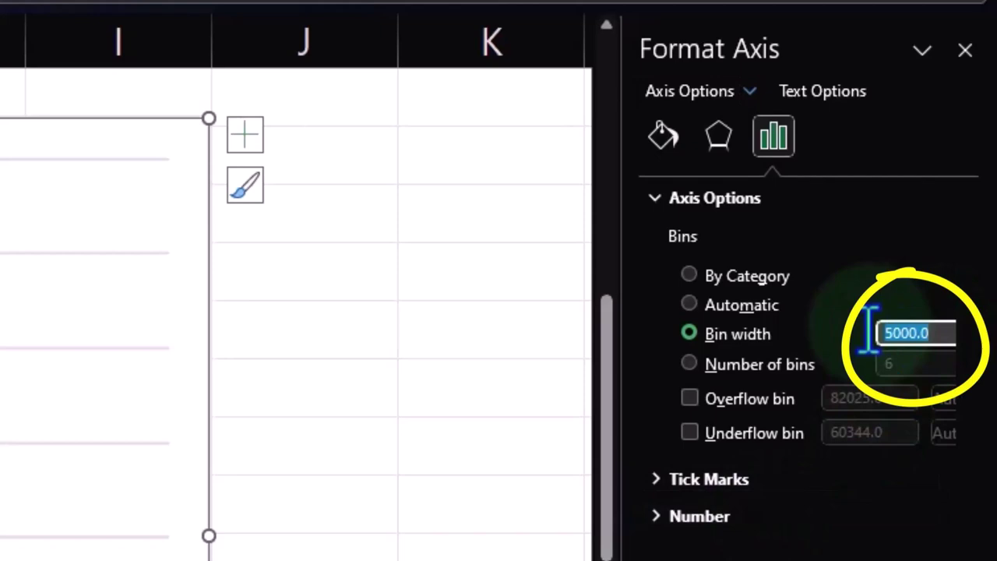
{"action": "type", "text": "7000"}
{"action": "key", "text": "Tab"}
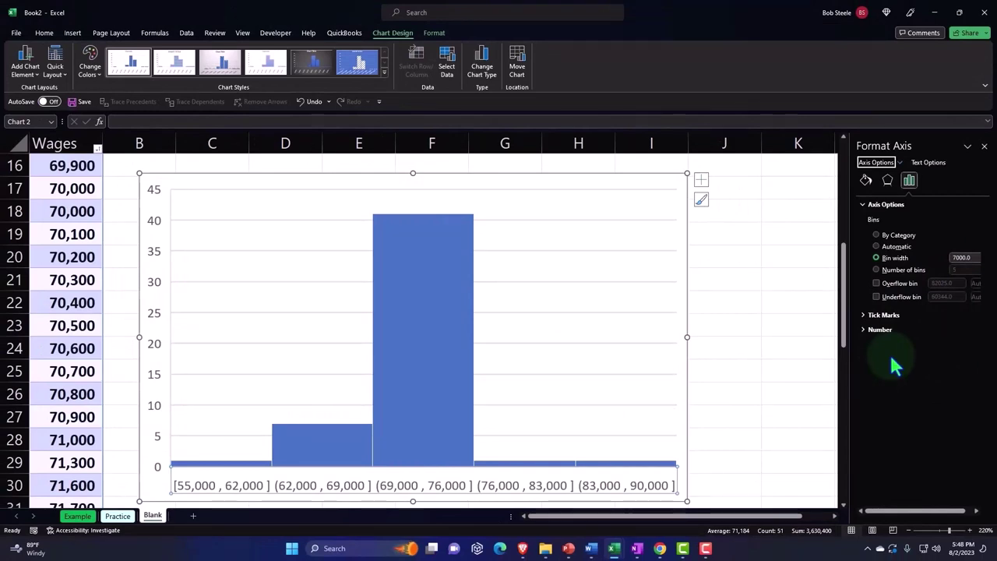
{"action": "mouse_move", "coordinate": [462, 377]}
{"action": "scroll", "coordinate": [460, 378], "scroll_direction": "up", "scroll_amount": 3}
{"action": "scroll", "coordinate": [459, 370], "scroll_direction": "up", "scroll_amount": 1}
{"action": "scroll", "coordinate": [460, 366], "scroll_direction": "up", "scroll_amount": 1}
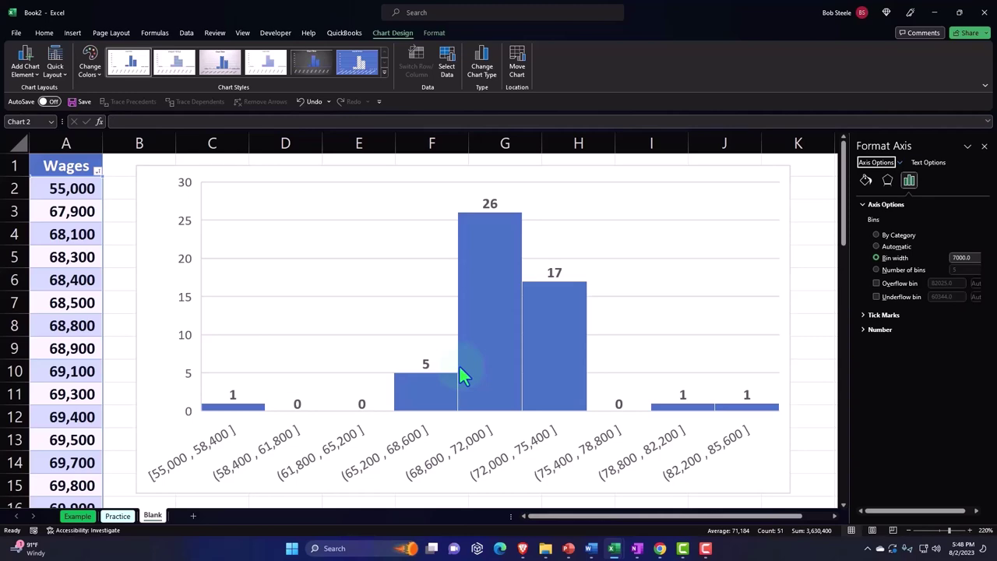
Widen the 7,000-bin histogram out to column K so each bin label fits on one line.
{"action": "scroll", "coordinate": [460, 372], "scroll_direction": "down", "scroll_amount": 2}
{"action": "scroll", "coordinate": [460, 374], "scroll_direction": "down", "scroll_amount": 2}
{"action": "scroll", "coordinate": [460, 367], "scroll_direction": "down", "scroll_amount": 2}
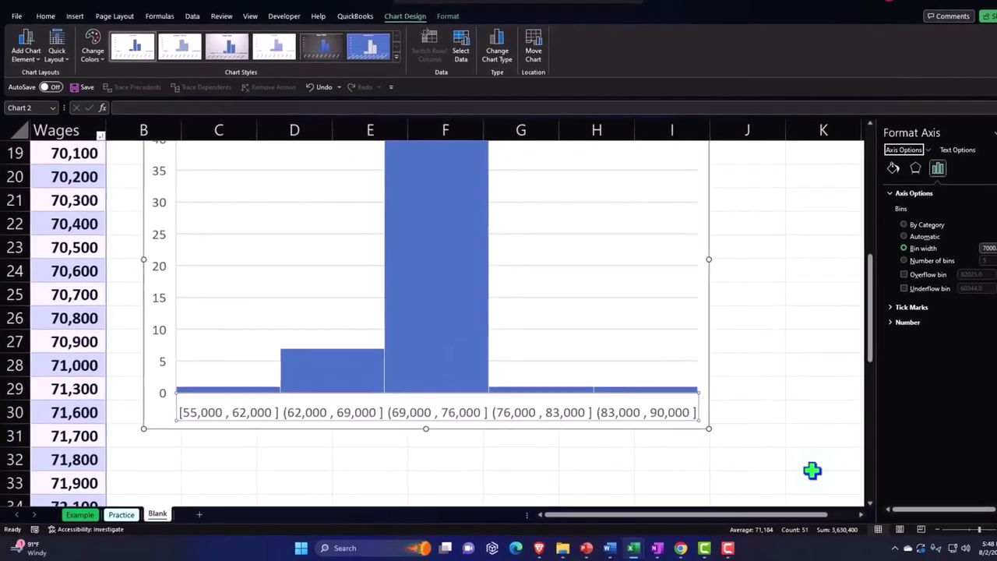
{"action": "left_click_drag", "start_coordinate": [717, 427], "coordinate": [808, 423]}
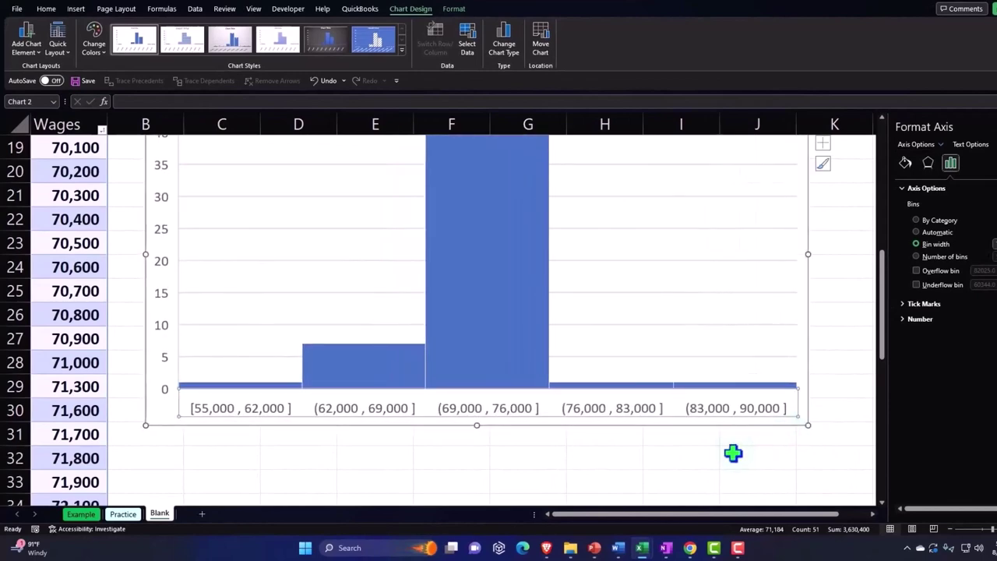
{"action": "scroll", "coordinate": [679, 463], "scroll_direction": "up", "scroll_amount": 1}
{"action": "scroll", "coordinate": [678, 463], "scroll_direction": "up", "scroll_amount": 3}
{"action": "scroll", "coordinate": [678, 463], "scroll_direction": "up", "scroll_amount": 2}
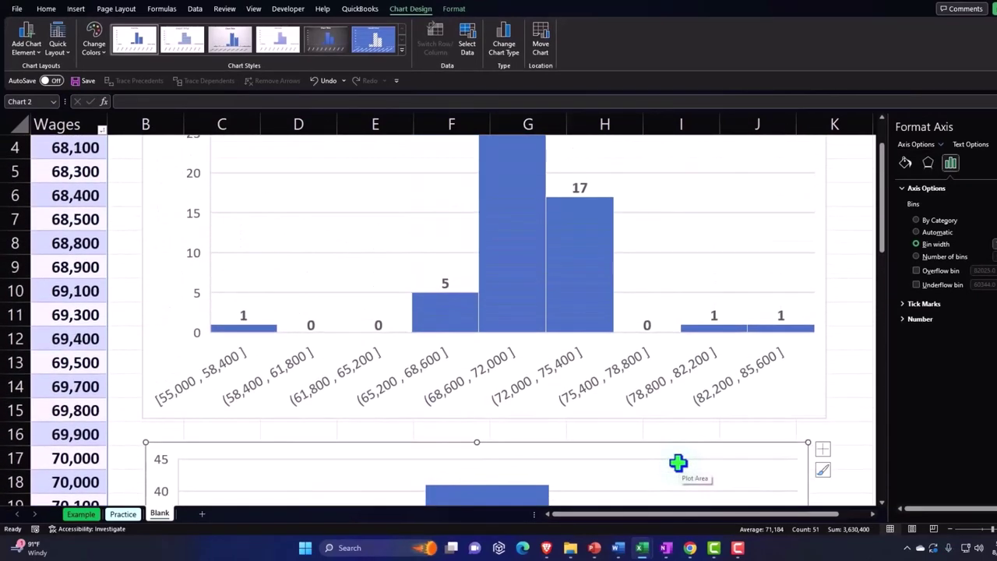
{"action": "scroll", "coordinate": [677, 462], "scroll_direction": "up", "scroll_amount": 1}
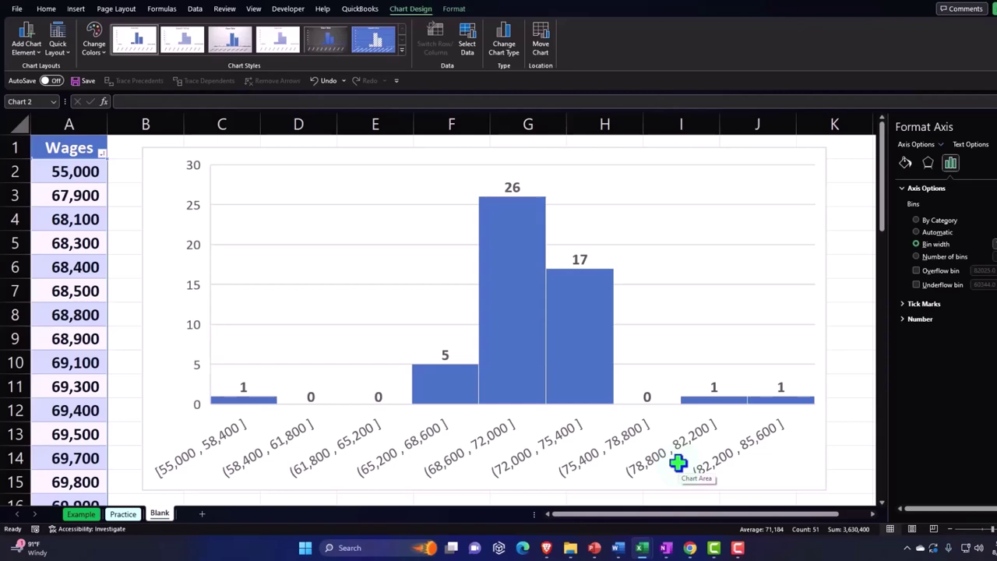
{"action": "scroll", "coordinate": [678, 462], "scroll_direction": "down", "scroll_amount": 2}
{"action": "scroll", "coordinate": [677, 463], "scroll_direction": "down", "scroll_amount": 2}
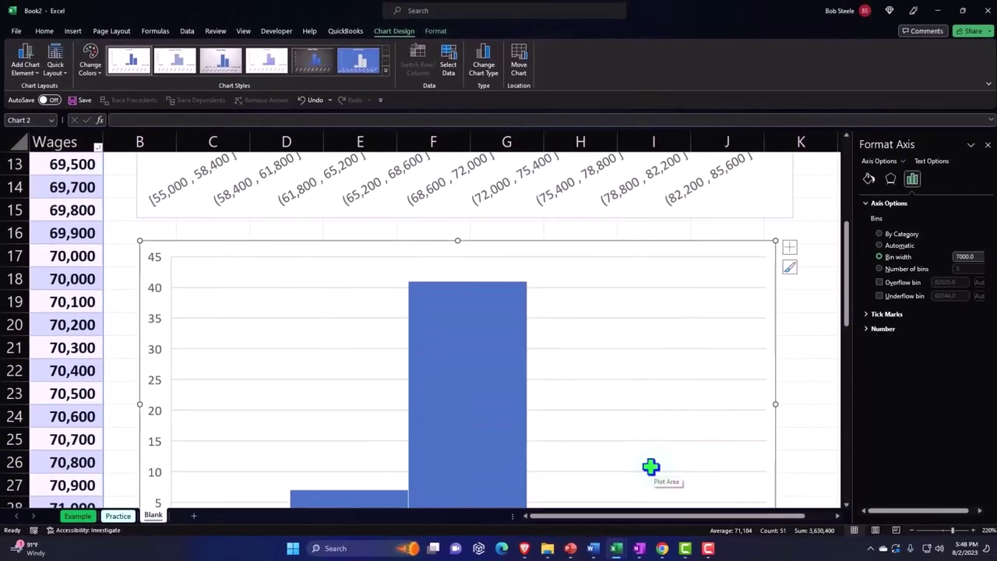
{"action": "scroll", "coordinate": [678, 463], "scroll_direction": "down", "scroll_amount": 1}
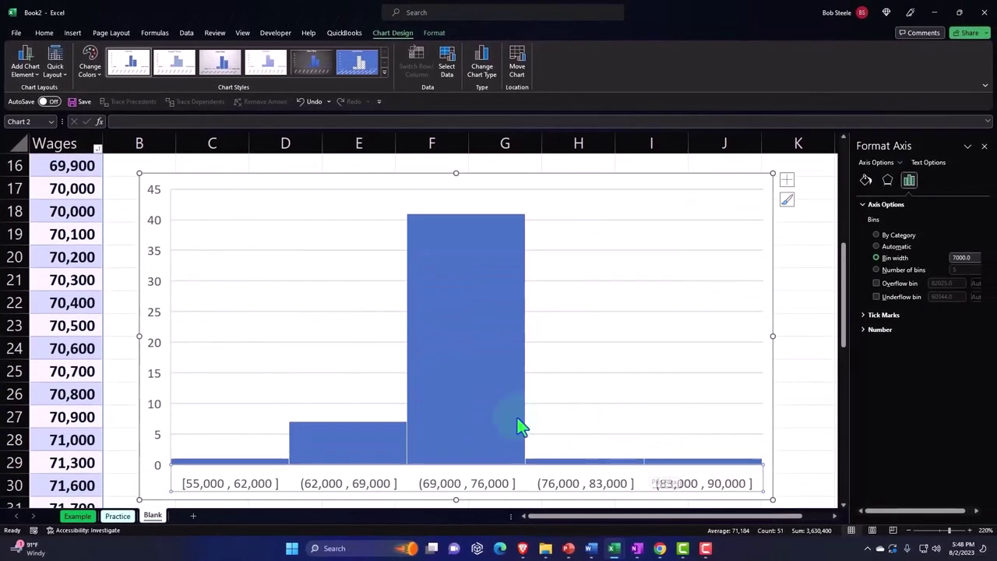
{"action": "mouse_move", "coordinate": [506, 417]}
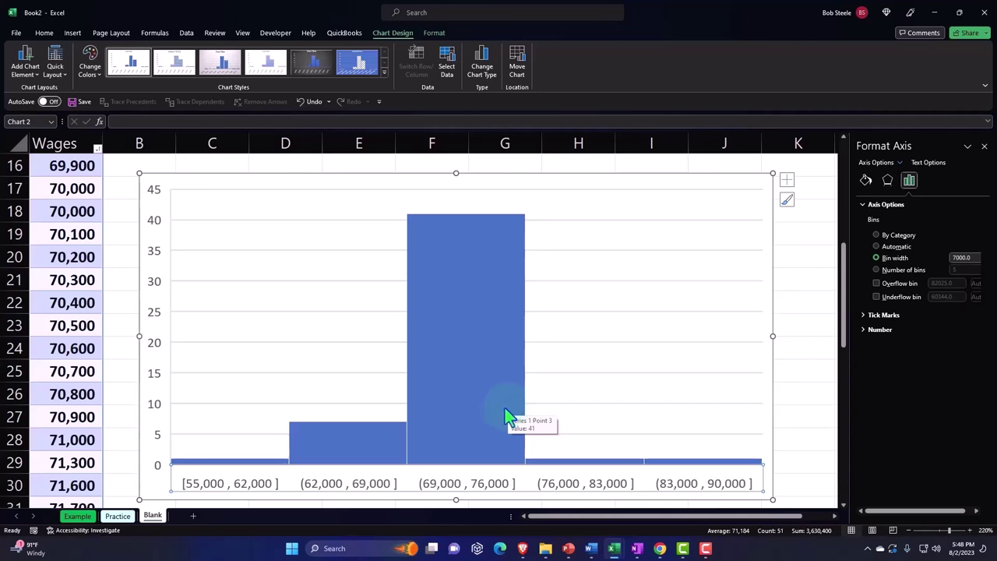
{"action": "scroll", "coordinate": [156, 382], "scroll_direction": "up", "scroll_amount": 1}
{"action": "scroll", "coordinate": [155, 385], "scroll_direction": "up", "scroll_amount": 3}
{"action": "scroll", "coordinate": [148, 366], "scroll_direction": "up", "scroll_amount": 2}
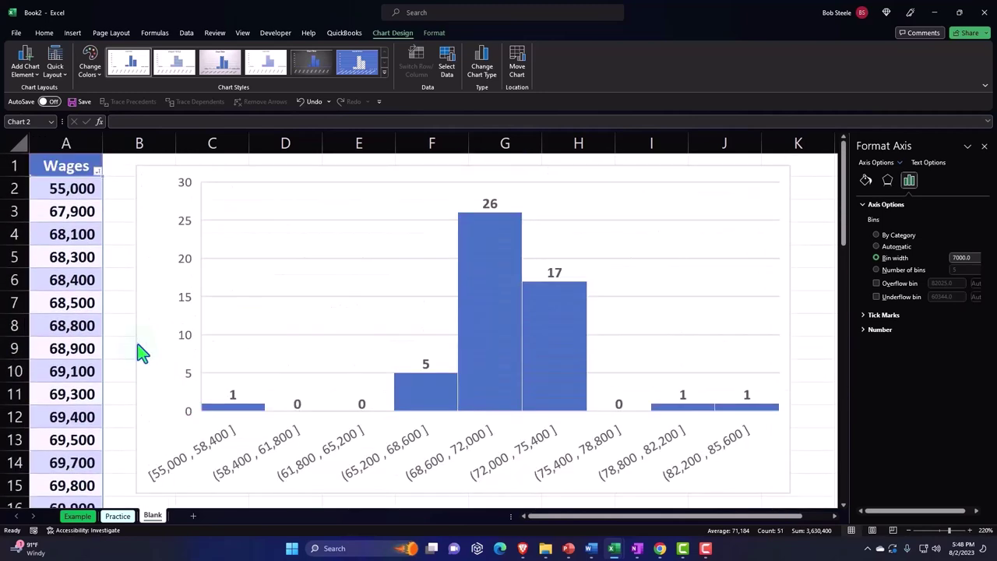
Insert a third histogram from the Wages values in A2:A52.
{"action": "left_click", "coordinate": [67, 146]}
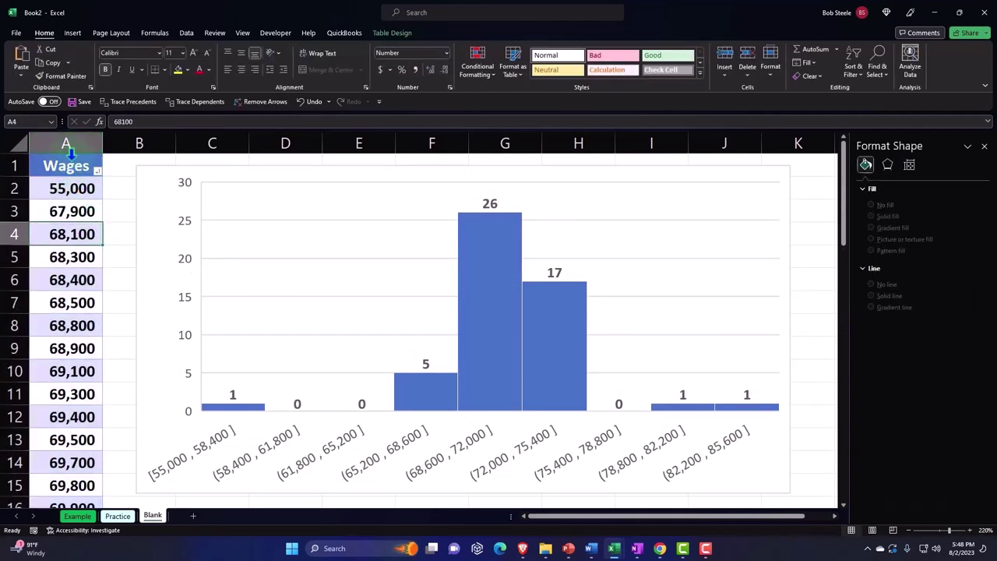
{"action": "left_click", "coordinate": [66, 156]}
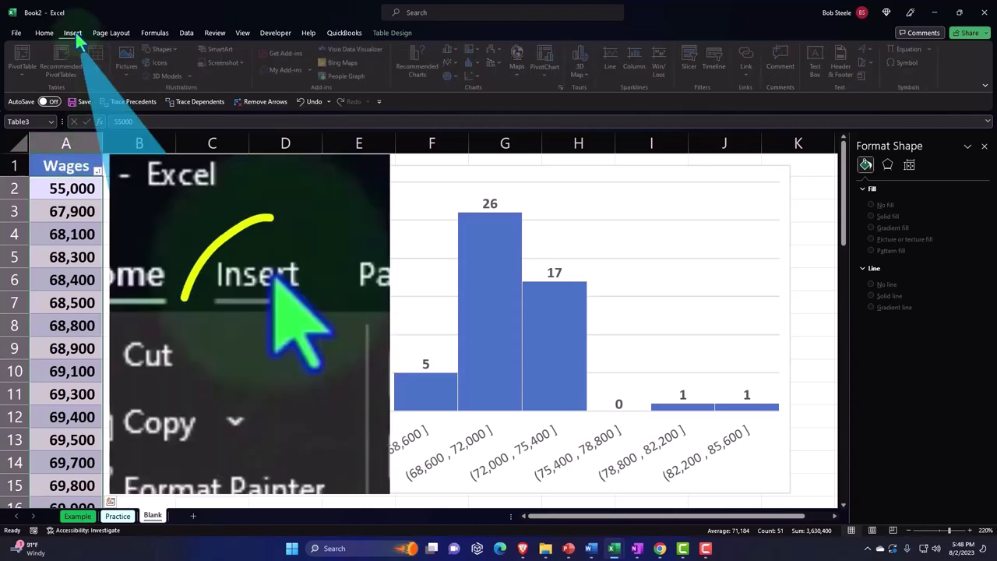
{"action": "left_click", "coordinate": [75, 31]}
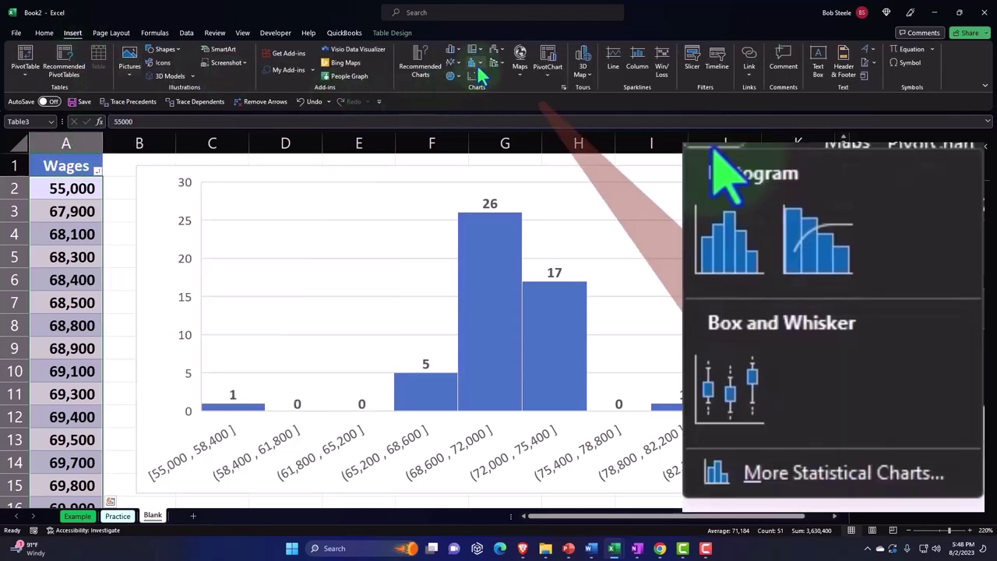
{"action": "left_click", "coordinate": [473, 62]}
{"action": "left_click", "coordinate": [478, 99]}
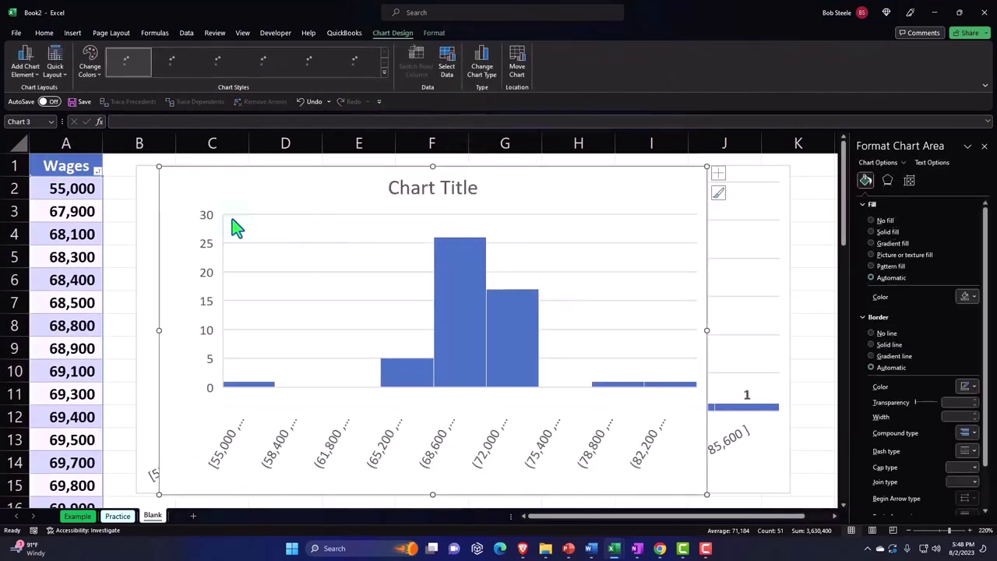
Place the new histogram below the earlier charts, delete its title and widen it.
{"action": "left_click_drag", "start_coordinate": [172, 376], "coordinate": [175, 321]}
{"action": "scroll", "coordinate": [180, 312], "scroll_direction": "down", "scroll_amount": 2}
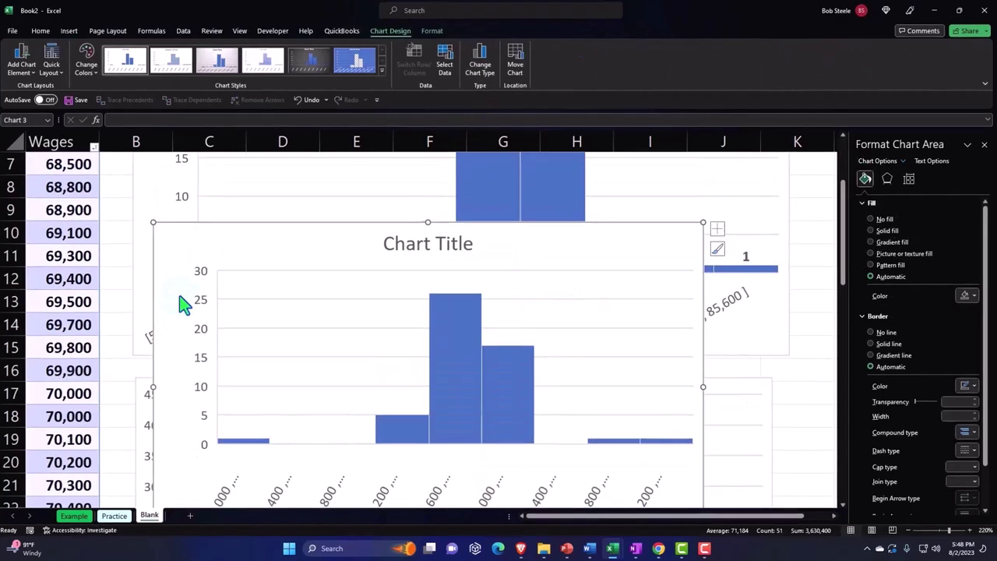
{"action": "scroll", "coordinate": [60, 197], "scroll_direction": "down", "scroll_amount": 1}
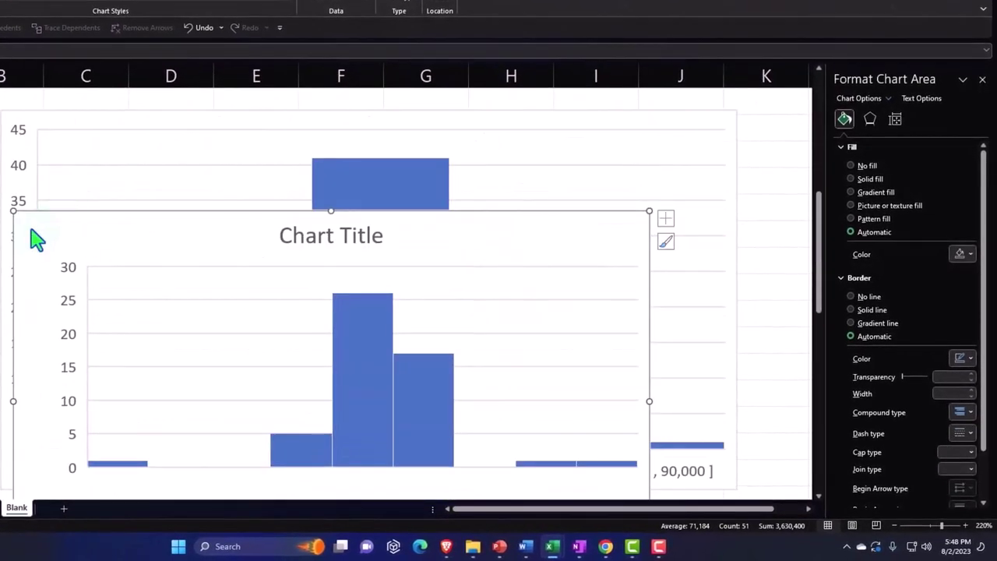
{"action": "left_click_drag", "start_coordinate": [34, 234], "coordinate": [17, 426]}
{"action": "scroll", "coordinate": [96, 241], "scroll_direction": "down", "scroll_amount": 2}
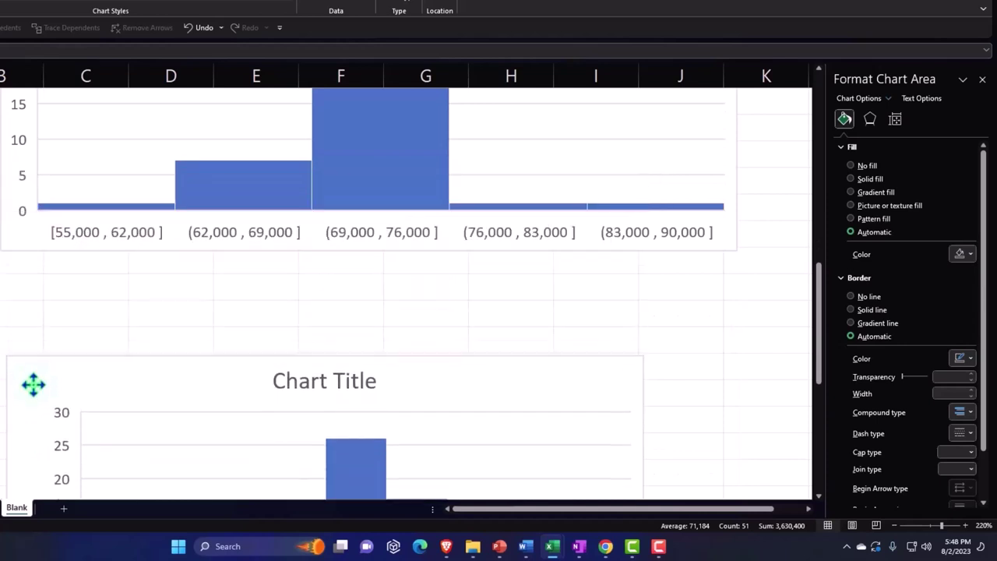
{"action": "mouse_move", "coordinate": [35, 221]}
{"action": "left_mouse_down"}
{"action": "mouse_move", "coordinate": [38, 361]}
{"action": "mouse_move", "coordinate": [25, 296]}
{"action": "left_mouse_up"}
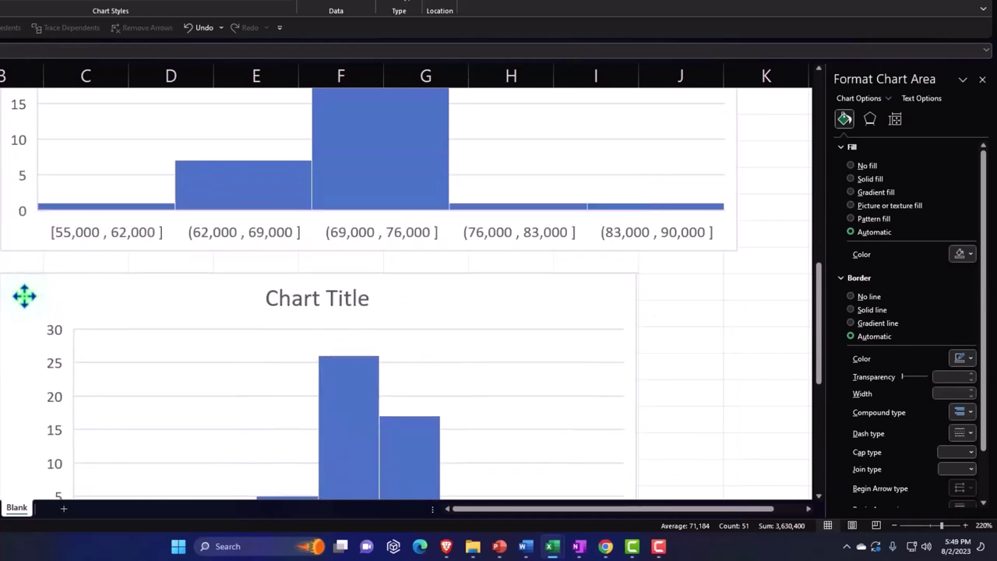
{"action": "left_click", "coordinate": [328, 300]}
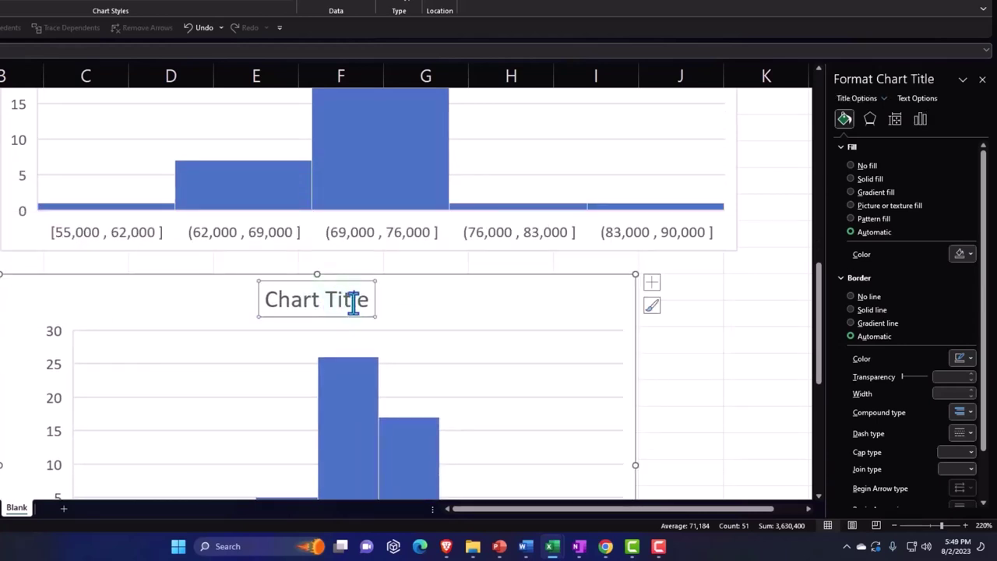
{"action": "key", "text": "Delete"}
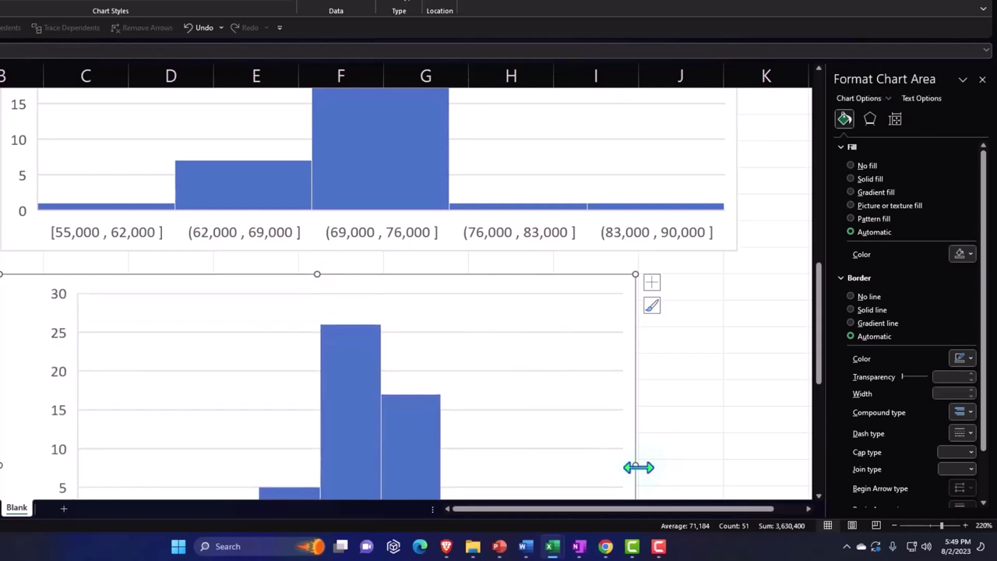
{"action": "left_click_drag", "start_coordinate": [635, 466], "coordinate": [731, 464]}
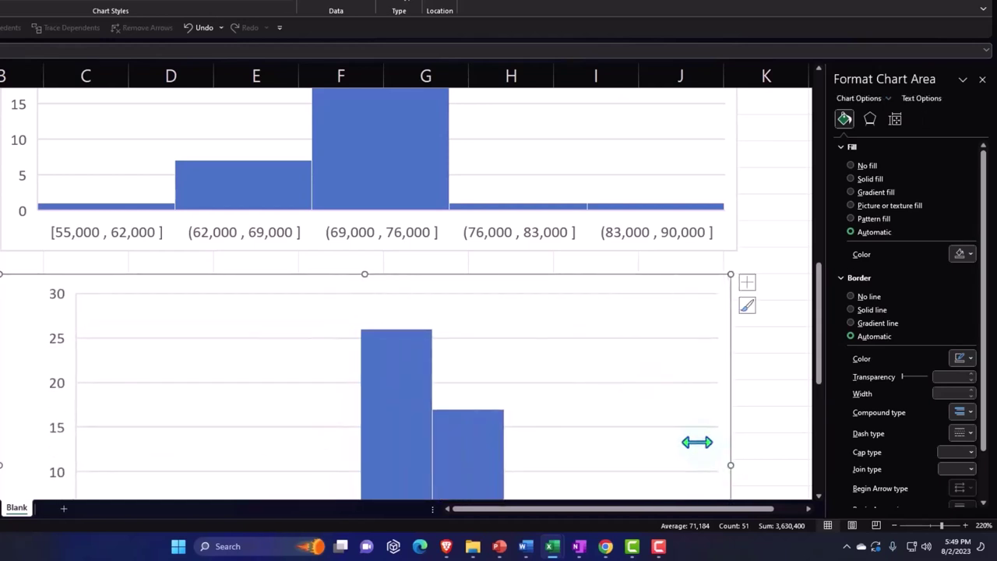
{"action": "scroll", "coordinate": [667, 432], "scroll_direction": "down", "scroll_amount": 2}
{"action": "scroll", "coordinate": [666, 432], "scroll_direction": "up", "scroll_amount": 1}
Set the third histogram's horizontal axis bins to a fixed 500 bin width.
{"action": "left_click", "coordinate": [610, 446]}
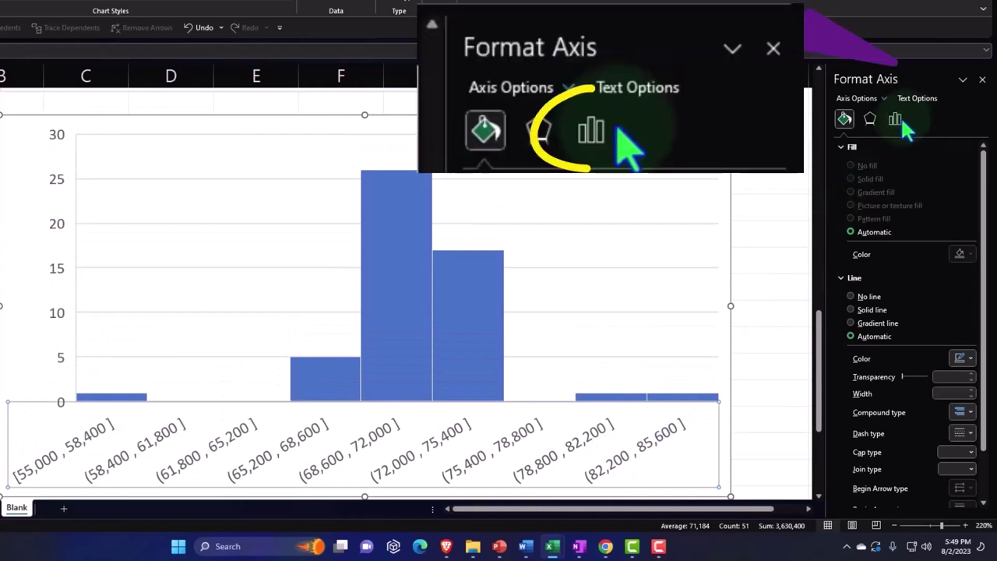
{"action": "left_click", "coordinate": [895, 119]}
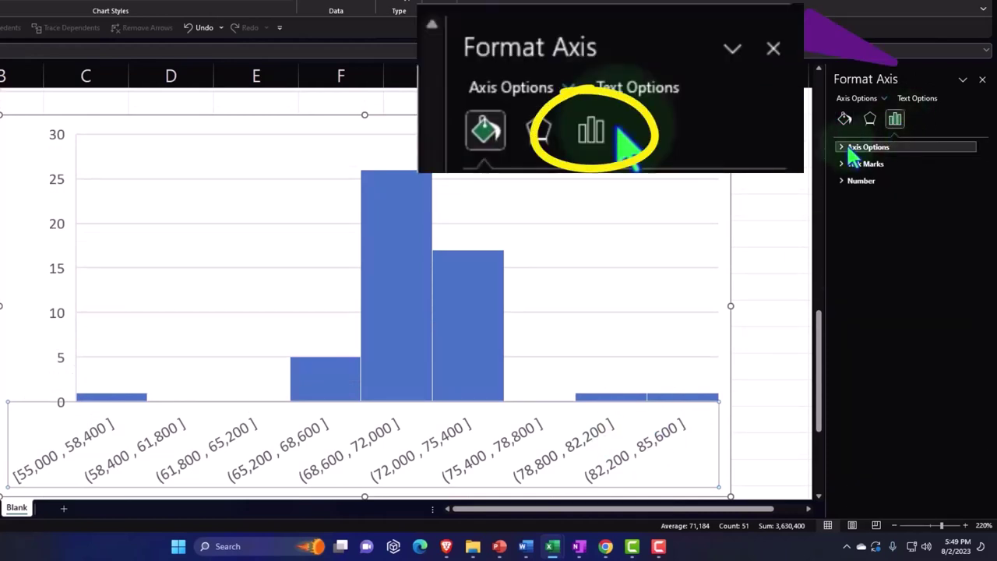
{"action": "left_click", "coordinate": [843, 147]}
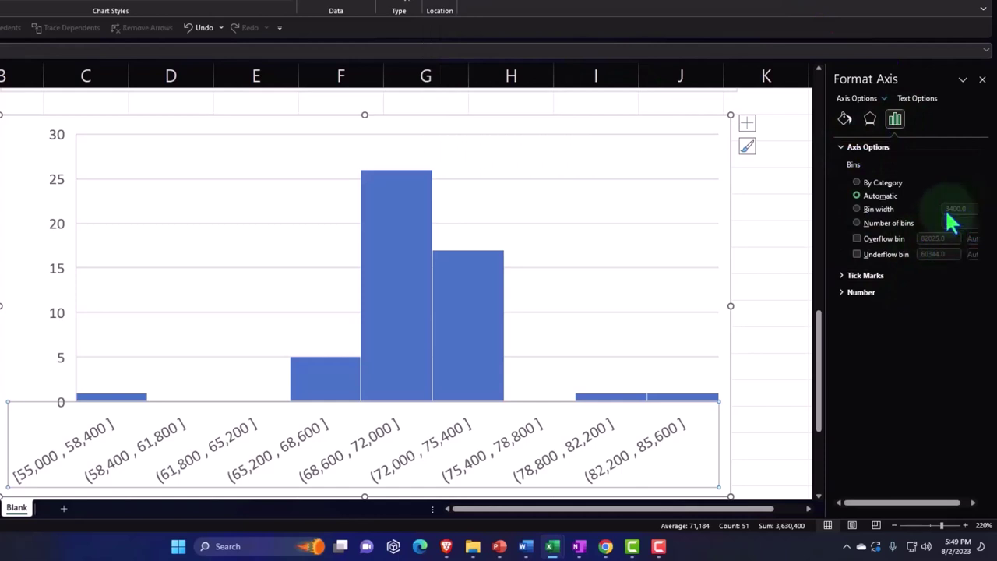
{"action": "left_click", "coordinate": [857, 209]}
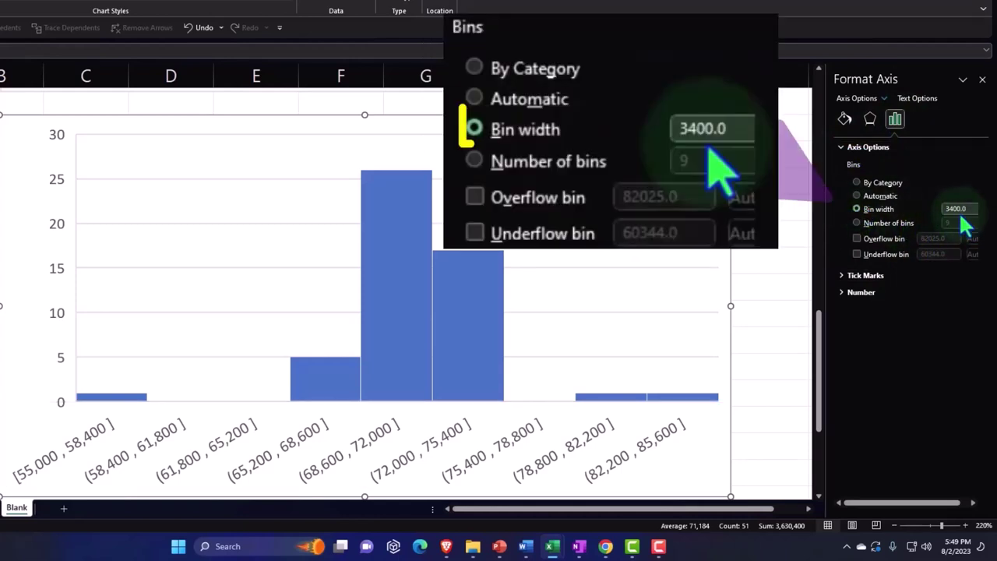
{"action": "type", "text": "500"}
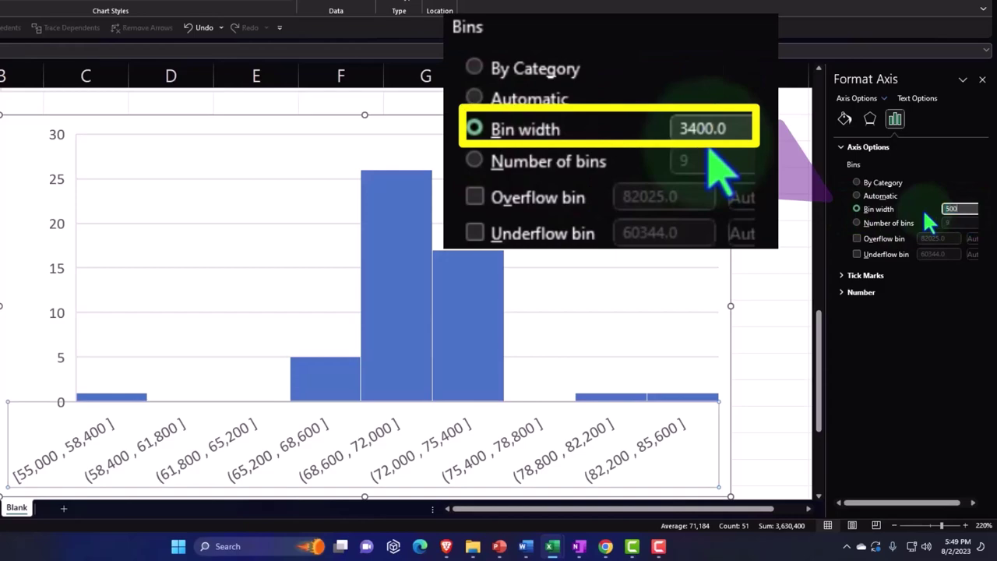
{"action": "key", "text": "Tab"}
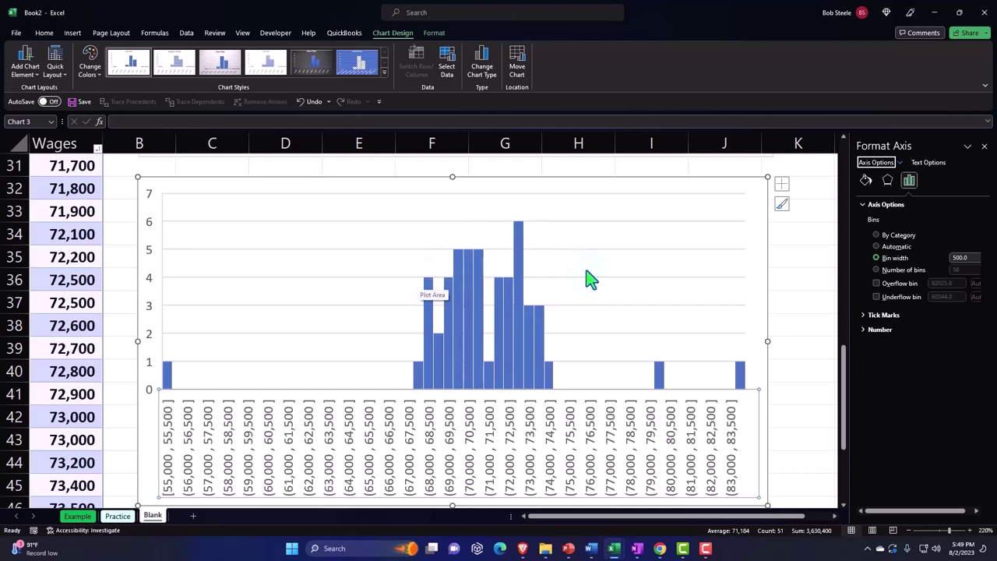
Try histogram bin widths of 20 and then 30 in the Bins settings.
{"action": "left_click", "coordinate": [972, 260]}
{"action": "left_click", "coordinate": [971, 260]}
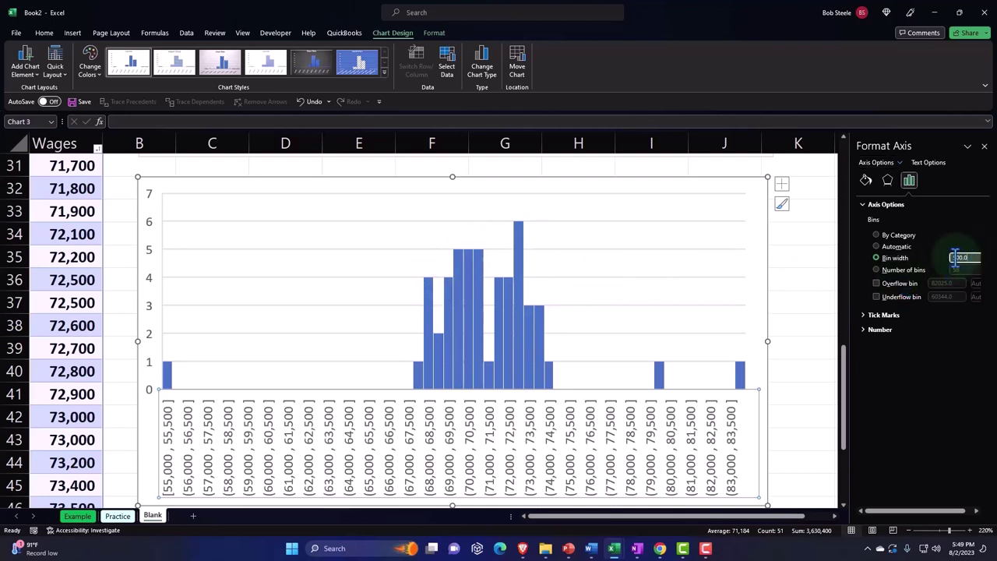
{"action": "type", "text": "20"}
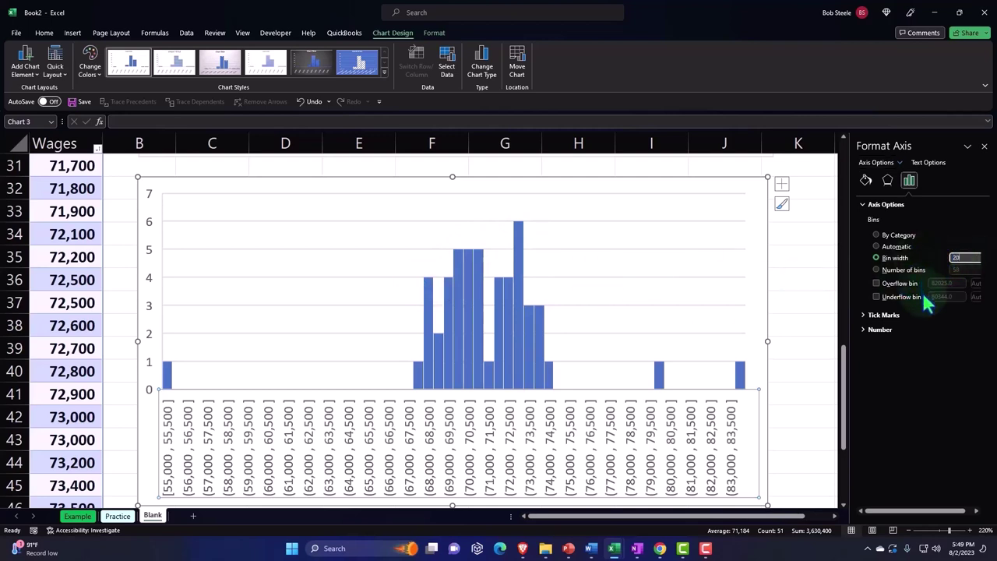
{"action": "key", "text": "Return"}
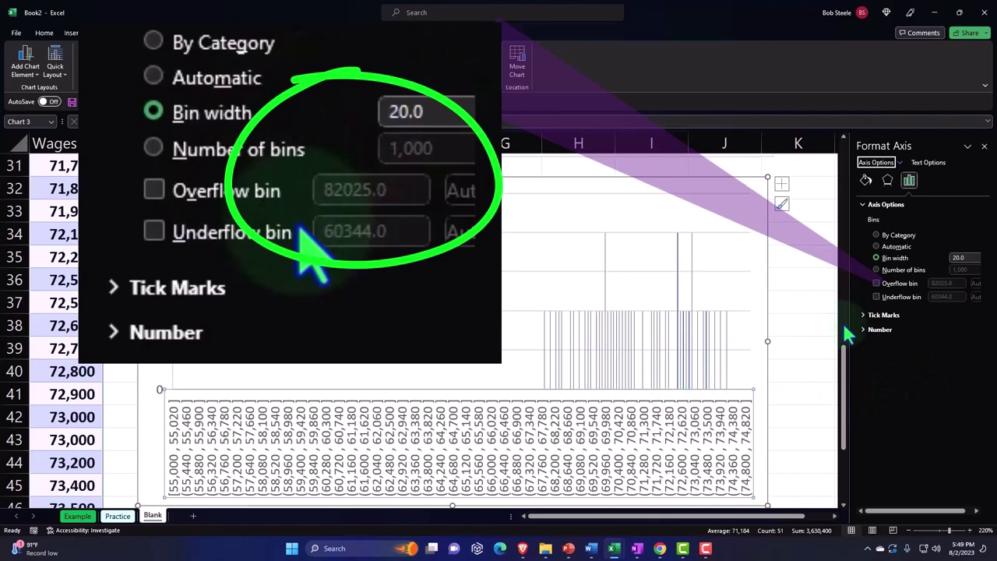
{"action": "double_click", "coordinate": [957, 257]}
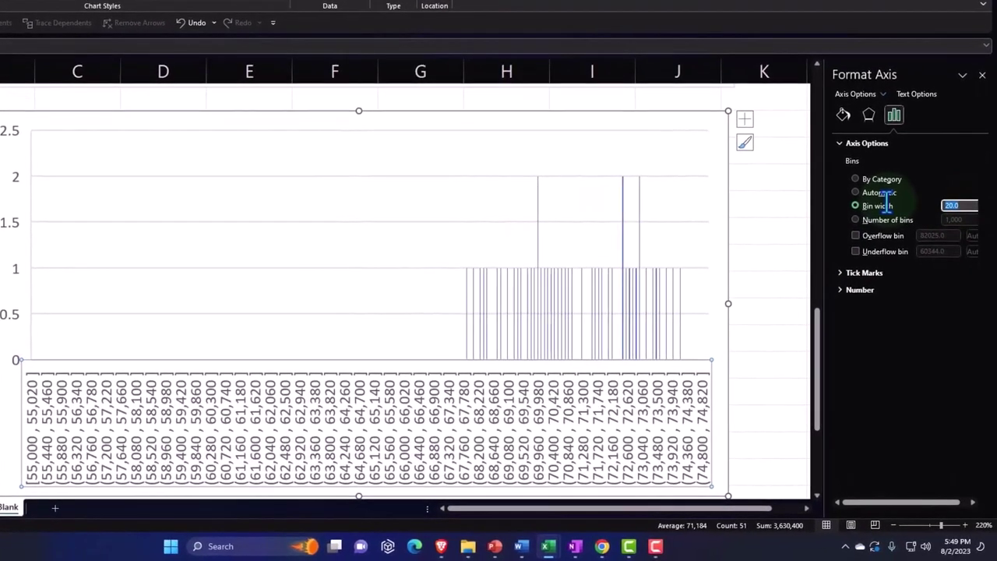
{"action": "type", "text": "30"}
{"action": "key", "text": "Return"}
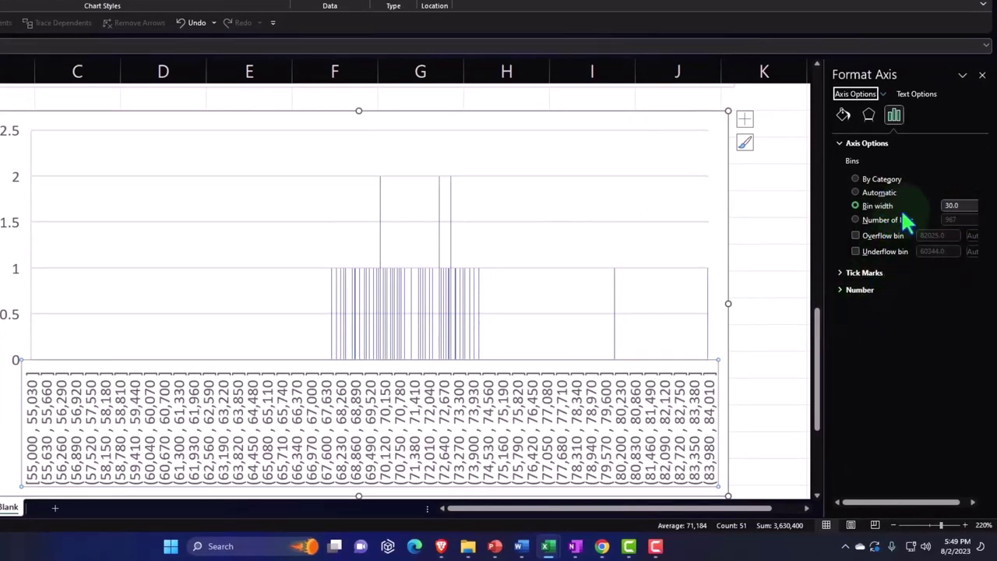
Increase the bin width to 100, then settle on 200.
{"action": "double_click", "coordinate": [961, 206]}
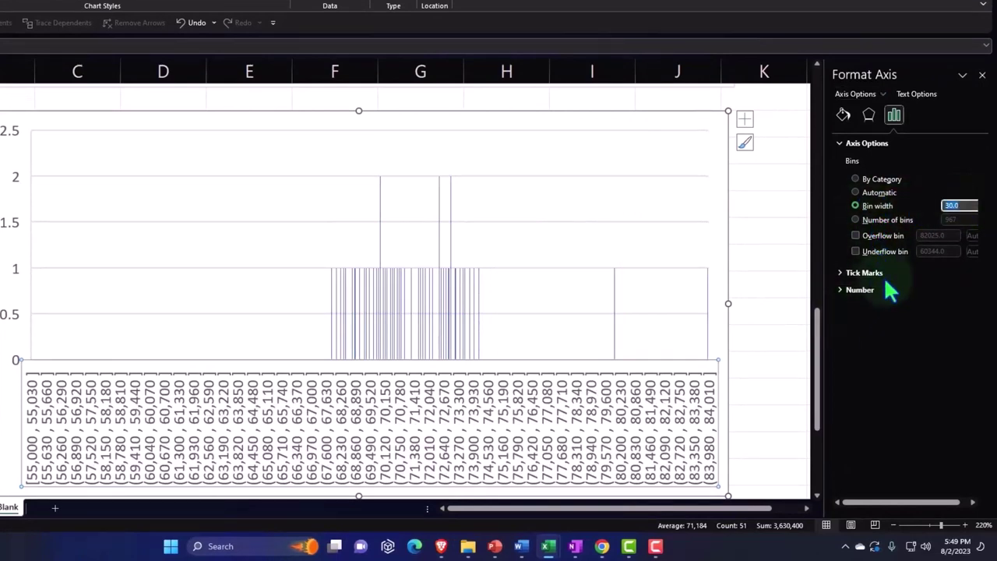
{"action": "type", "text": "100"}
{"action": "key", "text": "Return"}
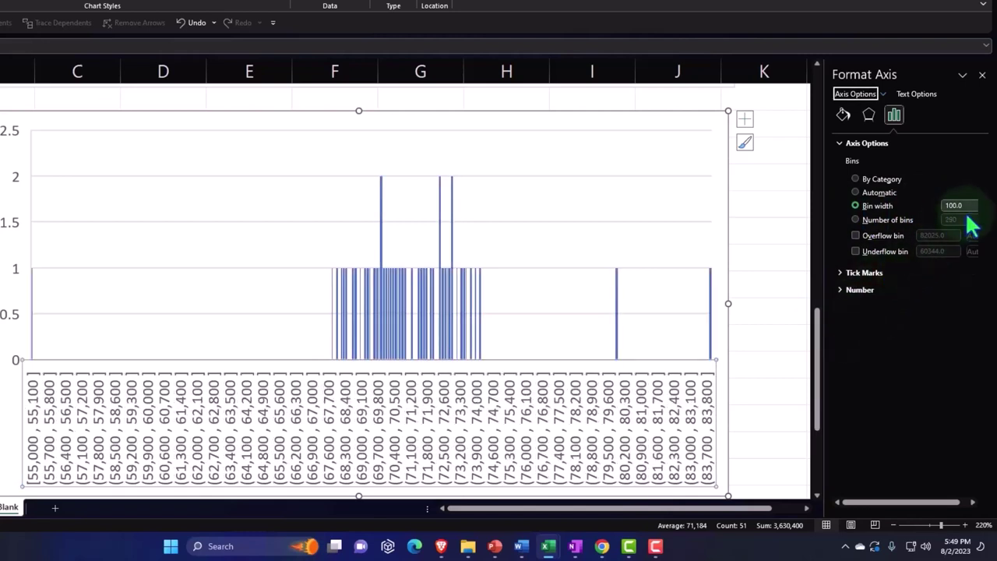
{"action": "double_click", "coordinate": [962, 206]}
{"action": "type", "text": "200"}
{"action": "key", "text": "Return"}
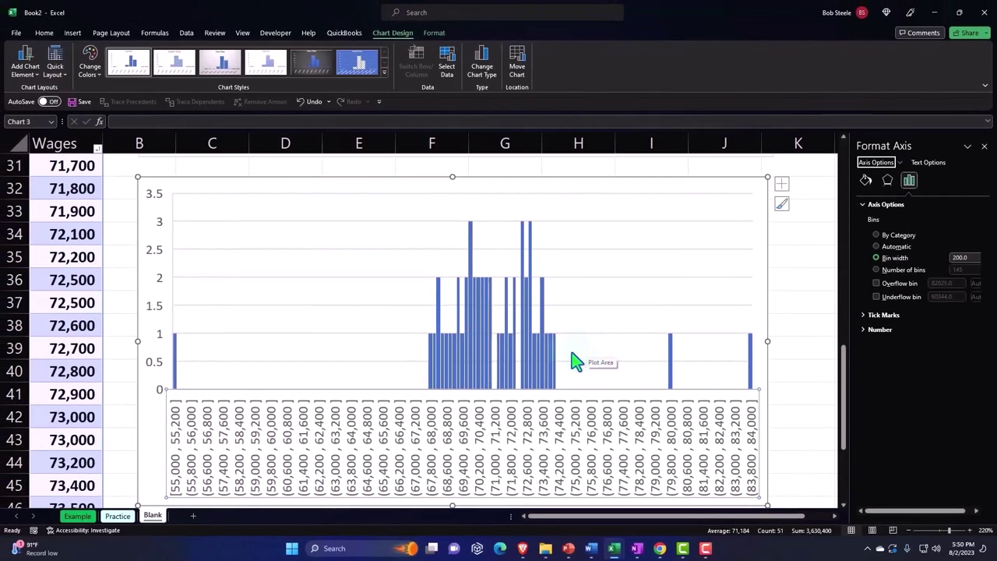
{"action": "scroll", "coordinate": [572, 360], "scroll_direction": "up", "scroll_amount": 1}
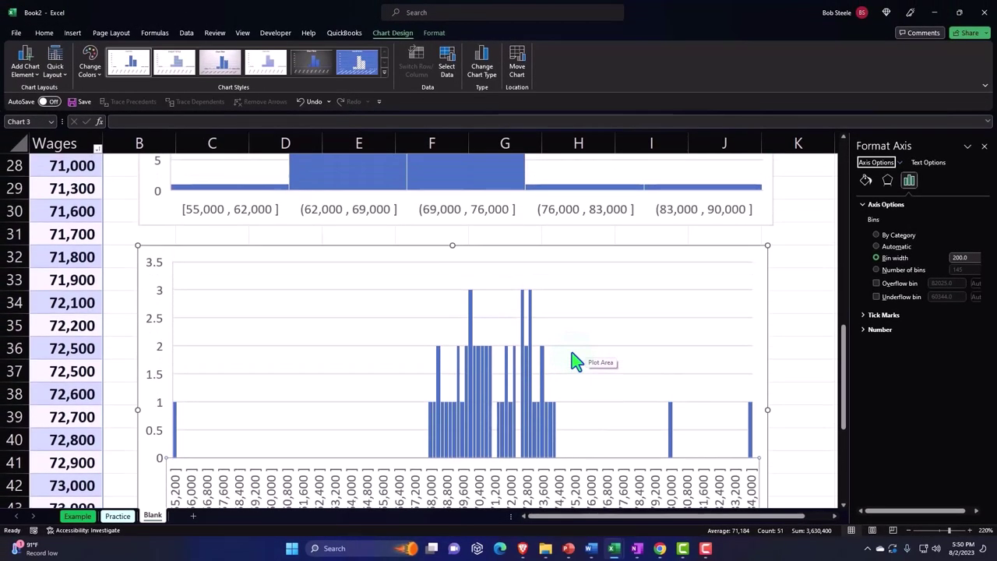
{"action": "scroll", "coordinate": [572, 361], "scroll_direction": "up", "scroll_amount": 2}
{"action": "scroll", "coordinate": [573, 361], "scroll_direction": "up", "scroll_amount": 2}
{"action": "scroll", "coordinate": [573, 361], "scroll_direction": "up", "scroll_amount": 3}
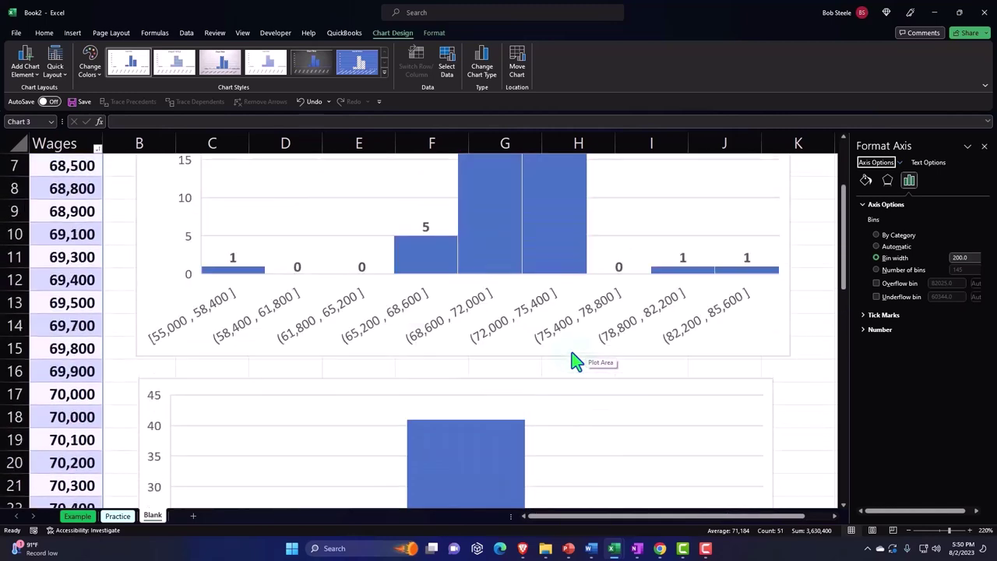
{"action": "scroll", "coordinate": [573, 361], "scroll_direction": "up", "scroll_amount": 2}
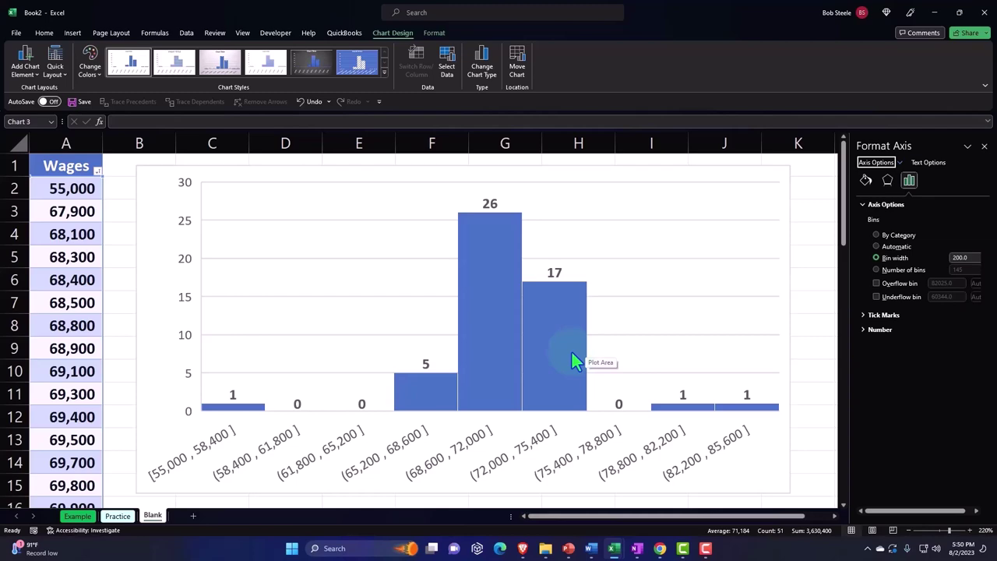
{"action": "scroll", "coordinate": [572, 358], "scroll_direction": "down", "scroll_amount": 2}
{"action": "scroll", "coordinate": [573, 358], "scroll_direction": "down", "scroll_amount": 2}
{"action": "scroll", "coordinate": [572, 359], "scroll_direction": "down", "scroll_amount": 2}
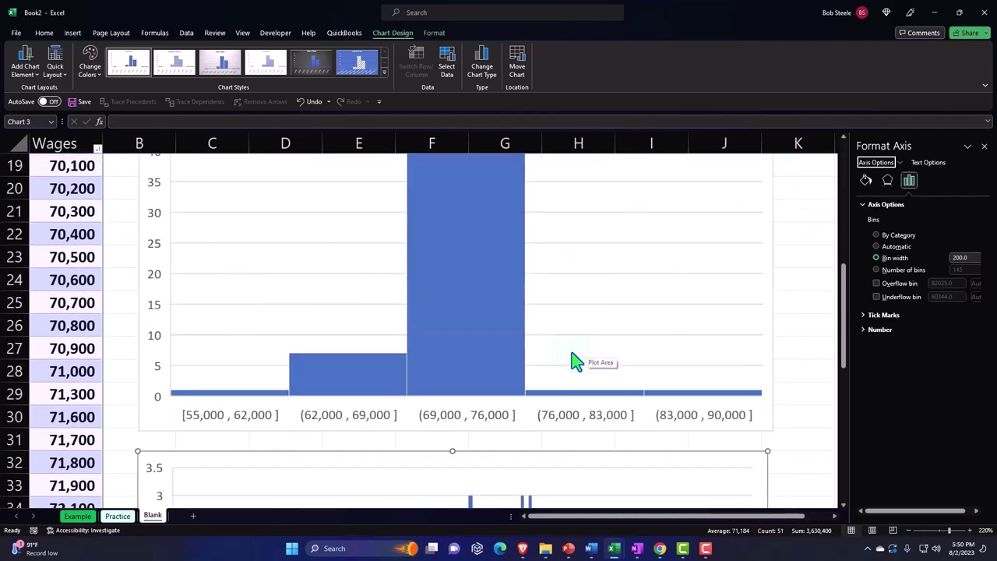
{"action": "scroll", "coordinate": [573, 360], "scroll_direction": "down", "scroll_amount": 3}
{"action": "scroll", "coordinate": [572, 361], "scroll_direction": "down", "scroll_amount": 1}
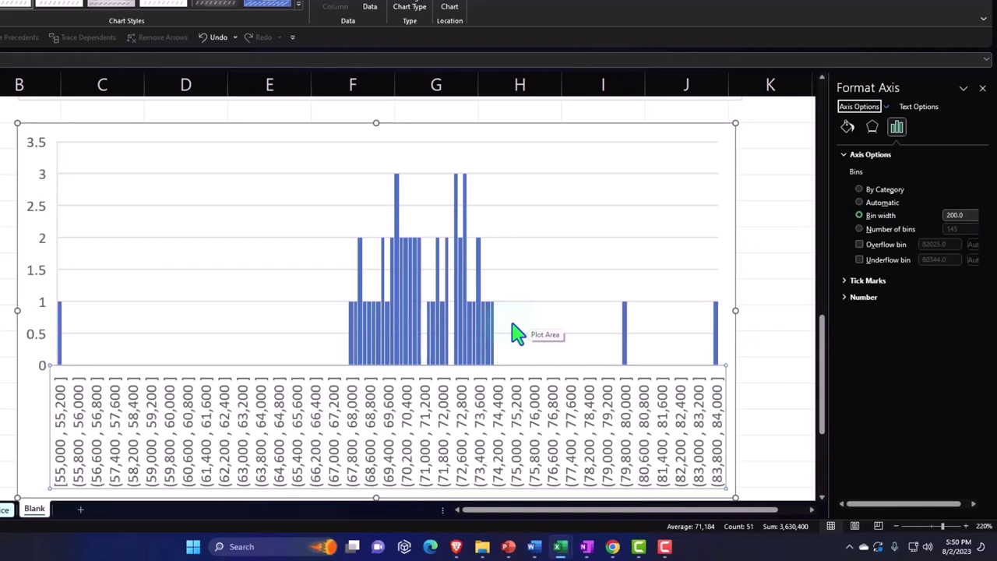
{"action": "left_click", "coordinate": [760, 314]}
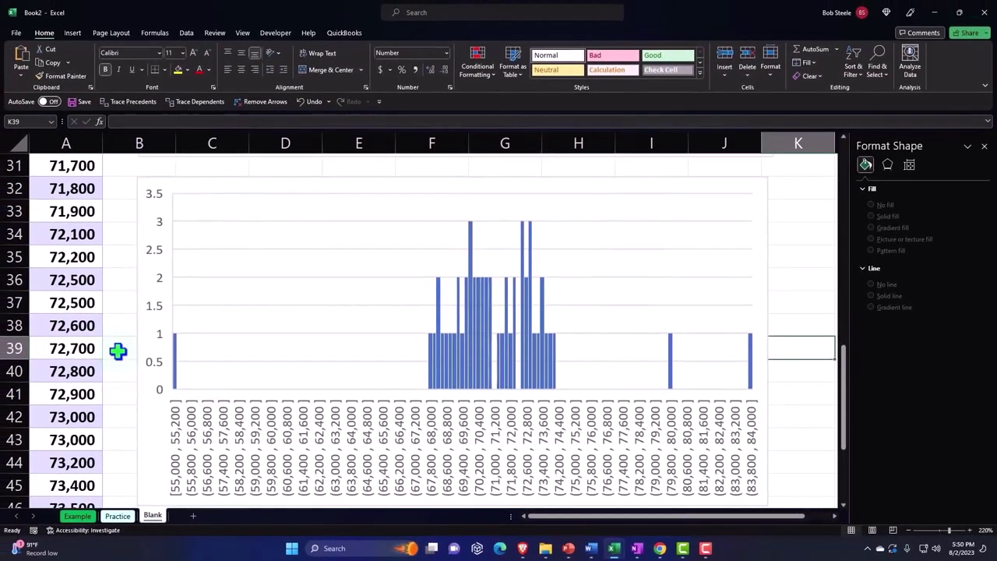
{"action": "scroll", "coordinate": [117, 351], "scroll_direction": "up", "scroll_amount": 5}
{"action": "scroll", "coordinate": [118, 351], "scroll_direction": "up", "scroll_amount": 3}
{"action": "scroll", "coordinate": [117, 351], "scroll_direction": "up", "scroll_amount": 2}
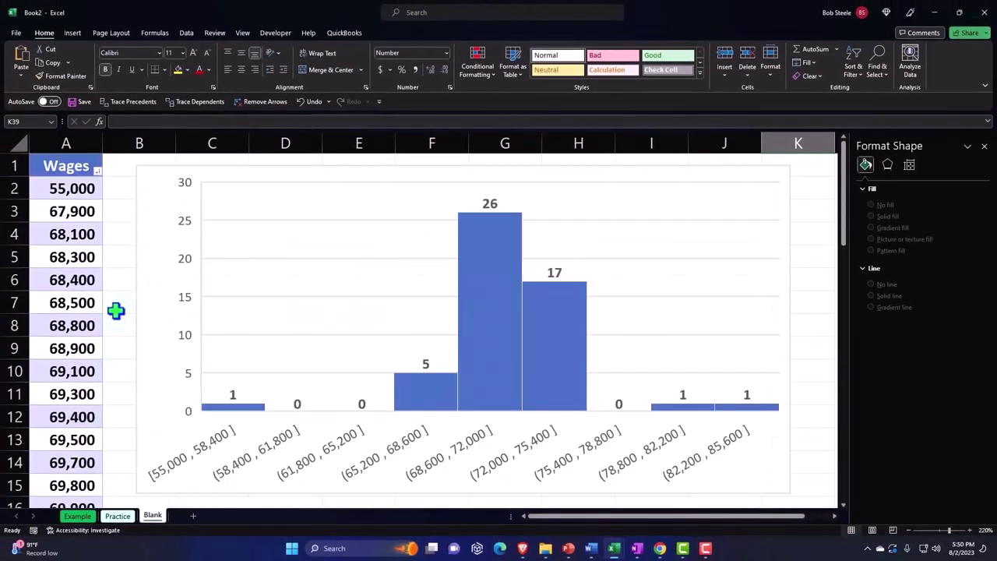
Select the Wages column and insert a Histogram statistic chart from it.
{"action": "left_click", "coordinate": [65, 148]}
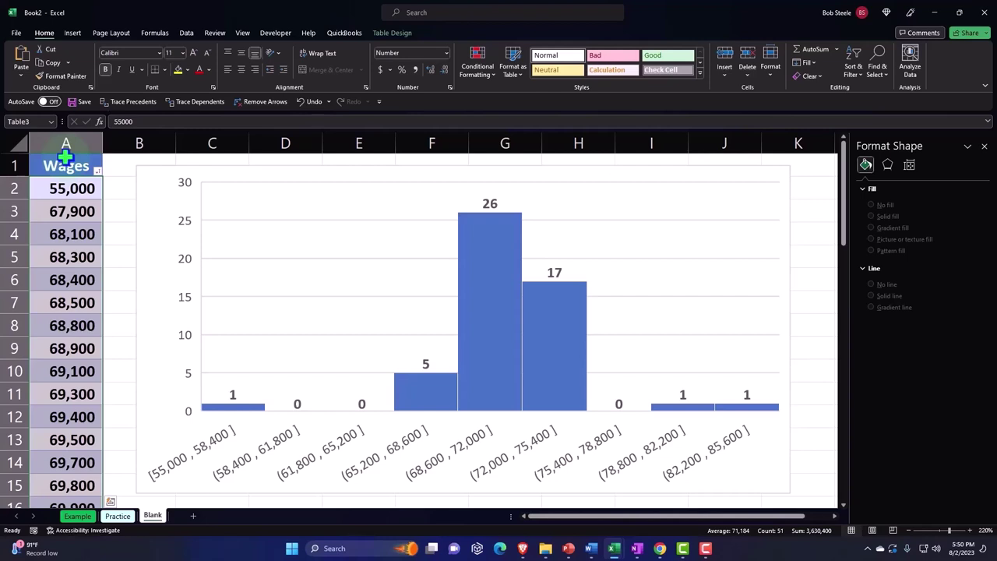
{"action": "left_click", "coordinate": [74, 32]}
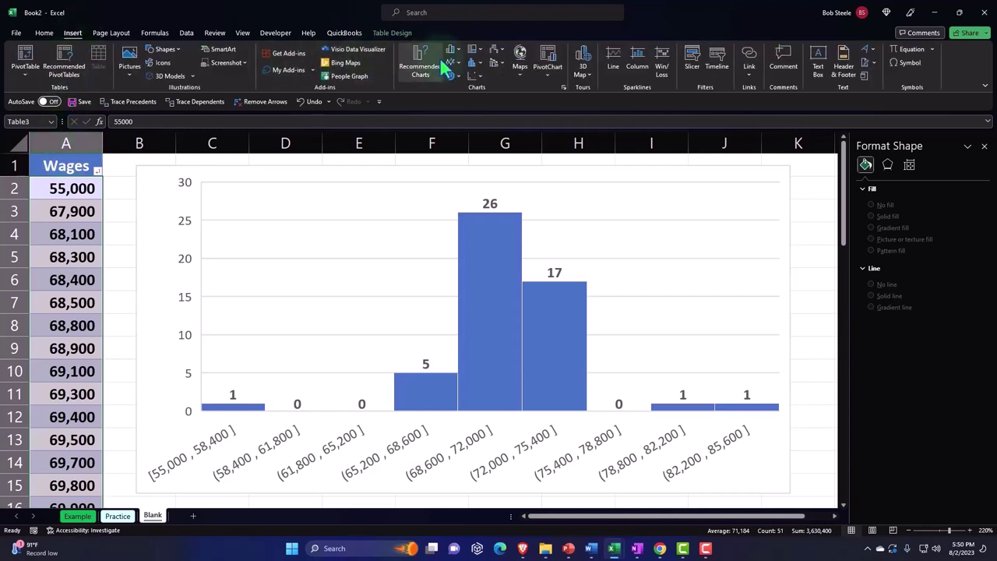
{"action": "left_click", "coordinate": [467, 60]}
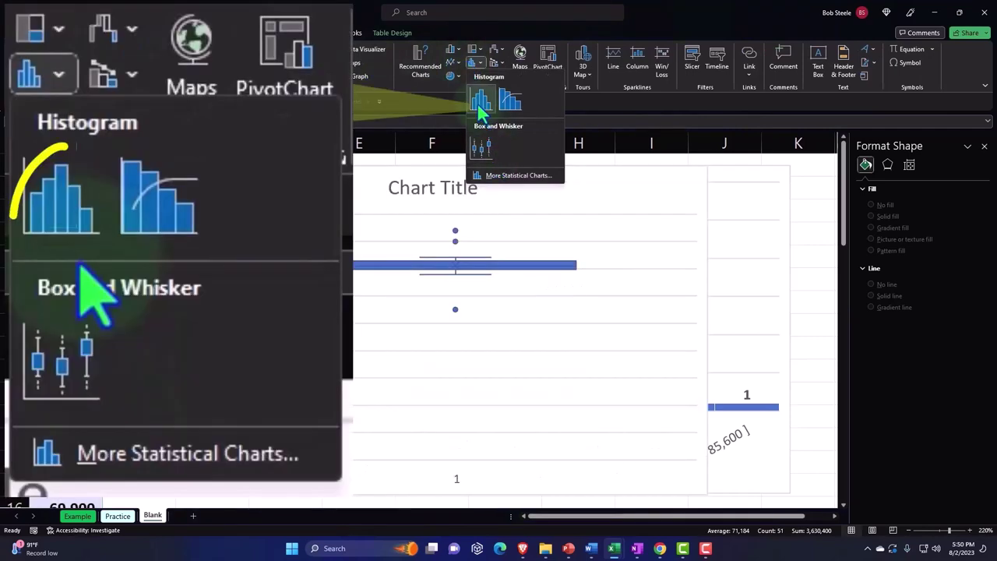
{"action": "left_click", "coordinate": [480, 103]}
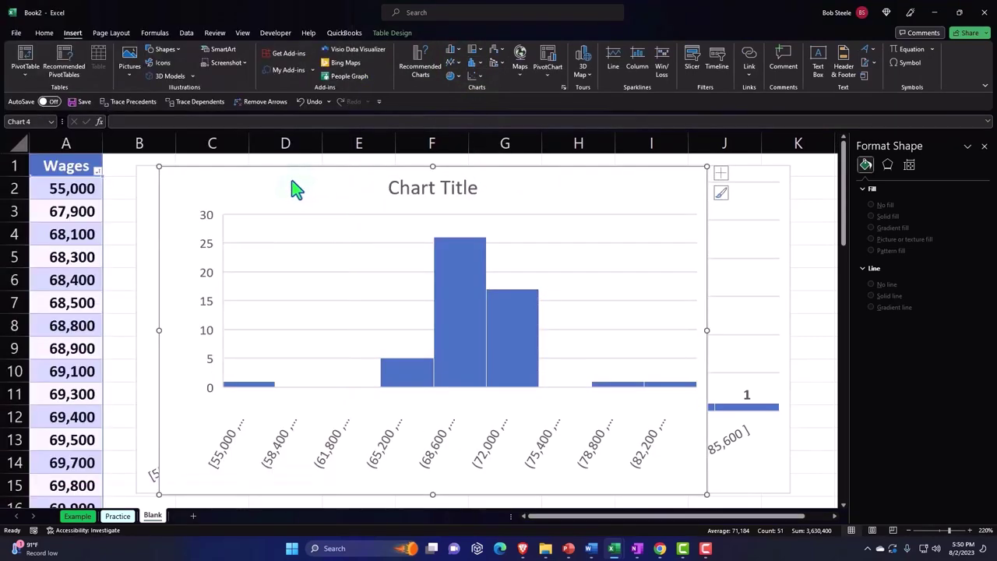
Move the new histogram into place below the 200-bin chart.
{"action": "scroll", "coordinate": [303, 437], "scroll_direction": "down", "scroll_amount": 2}
{"action": "scroll", "coordinate": [296, 343], "scroll_direction": "down", "scroll_amount": 2}
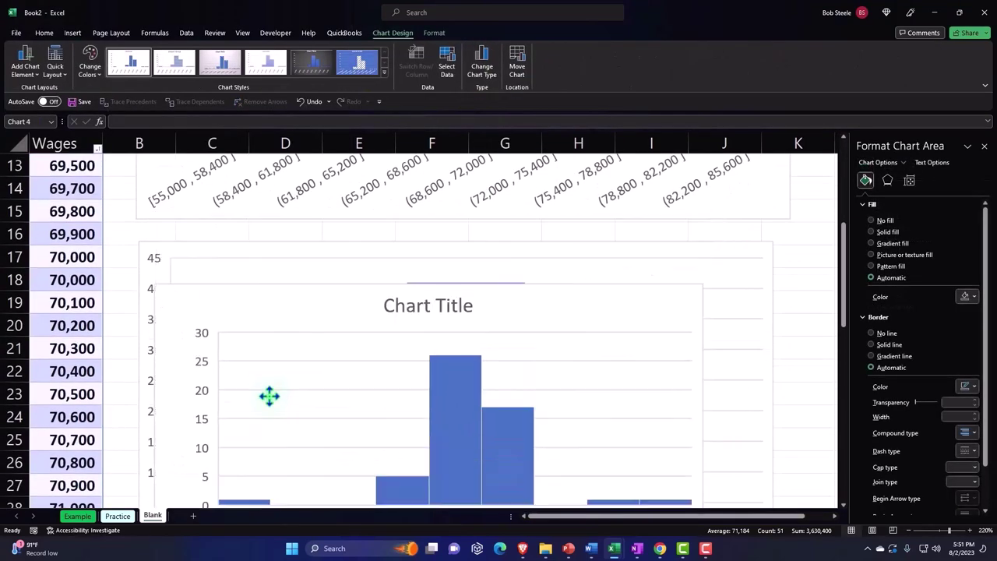
{"action": "scroll", "coordinate": [304, 320], "scroll_direction": "down", "scroll_amount": 4}
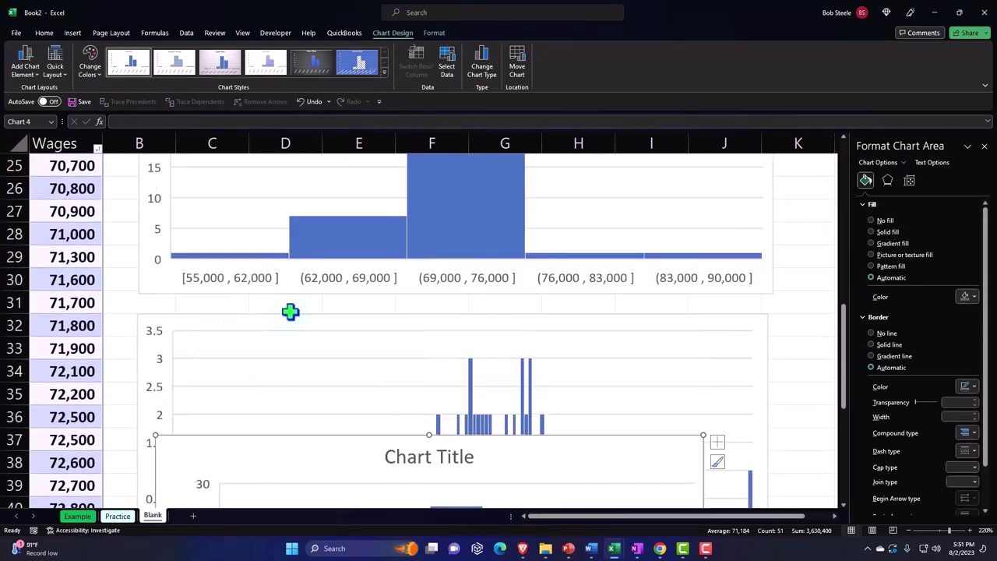
{"action": "scroll", "coordinate": [285, 303], "scroll_direction": "down", "scroll_amount": 3}
{"action": "scroll", "coordinate": [273, 337], "scroll_direction": "down", "scroll_amount": 3}
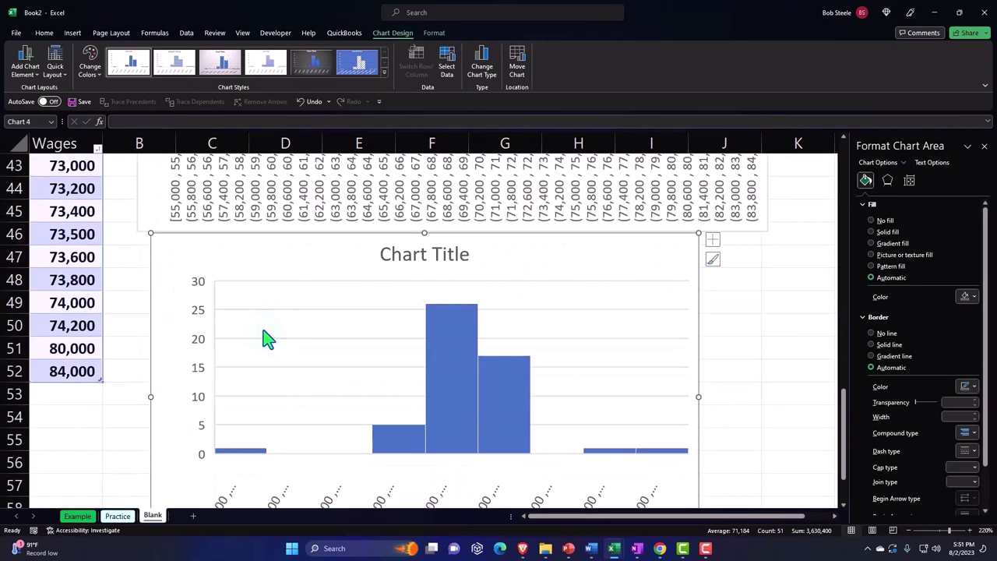
{"action": "left_click_drag", "start_coordinate": [254, 261], "coordinate": [239, 273]}
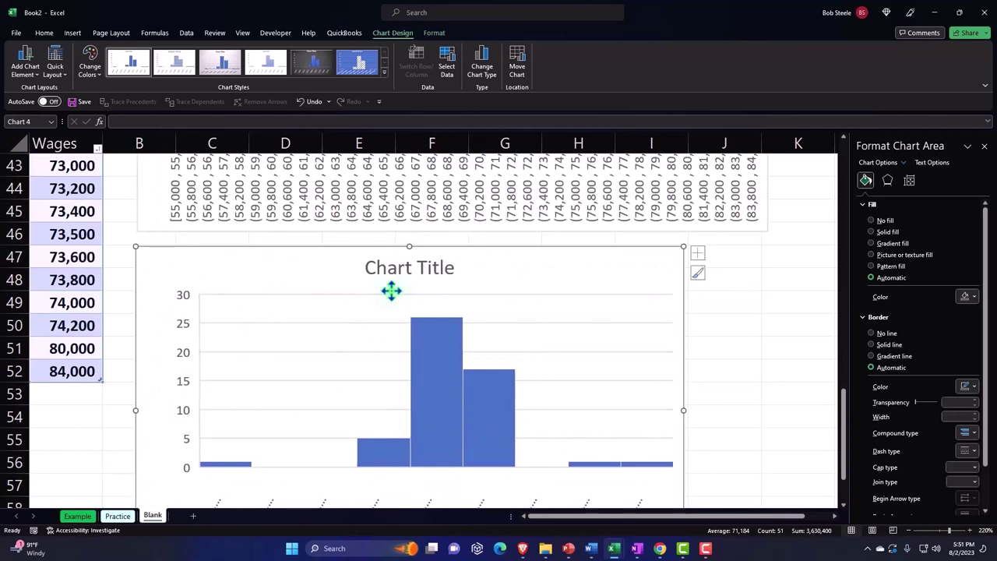
Delete the new chart's title and widen the chart slightly.
{"action": "left_click", "coordinate": [409, 273]}
{"action": "key", "text": "Delete"}
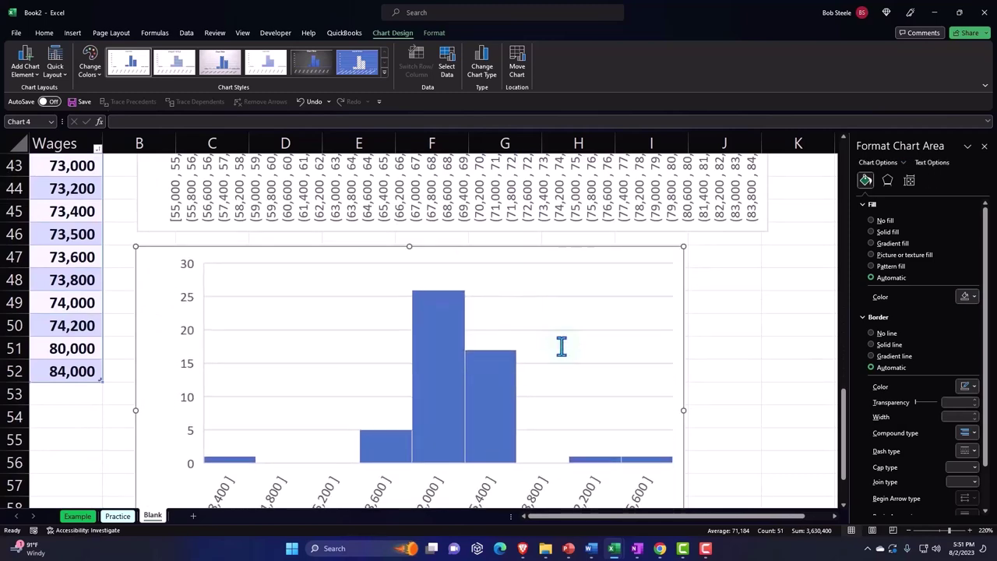
{"action": "scroll", "coordinate": [561, 344], "scroll_direction": "down", "scroll_amount": 2}
{"action": "left_click_drag", "start_coordinate": [684, 437], "coordinate": [755, 446]}
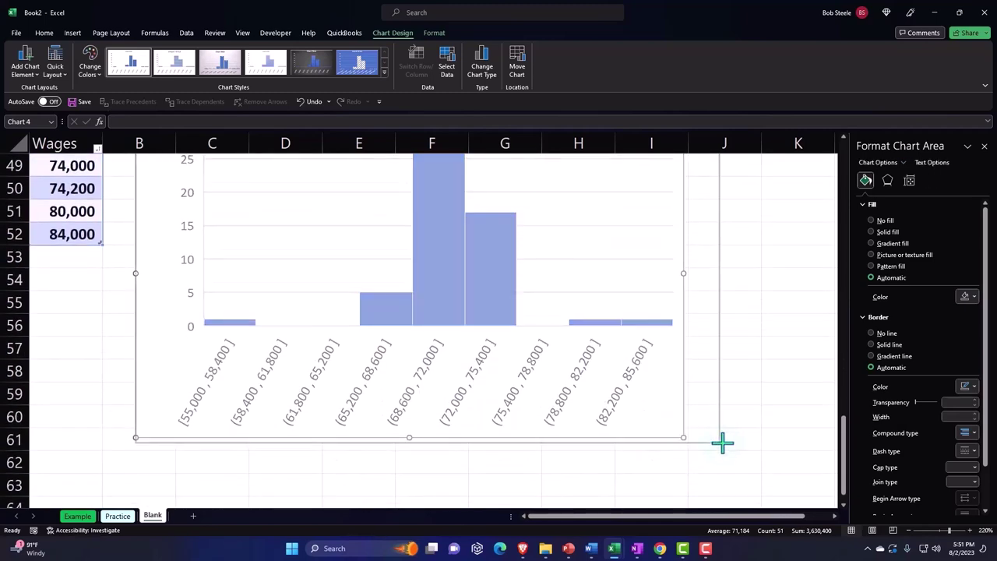
{"action": "scroll", "coordinate": [503, 441], "scroll_direction": "up", "scroll_amount": 2}
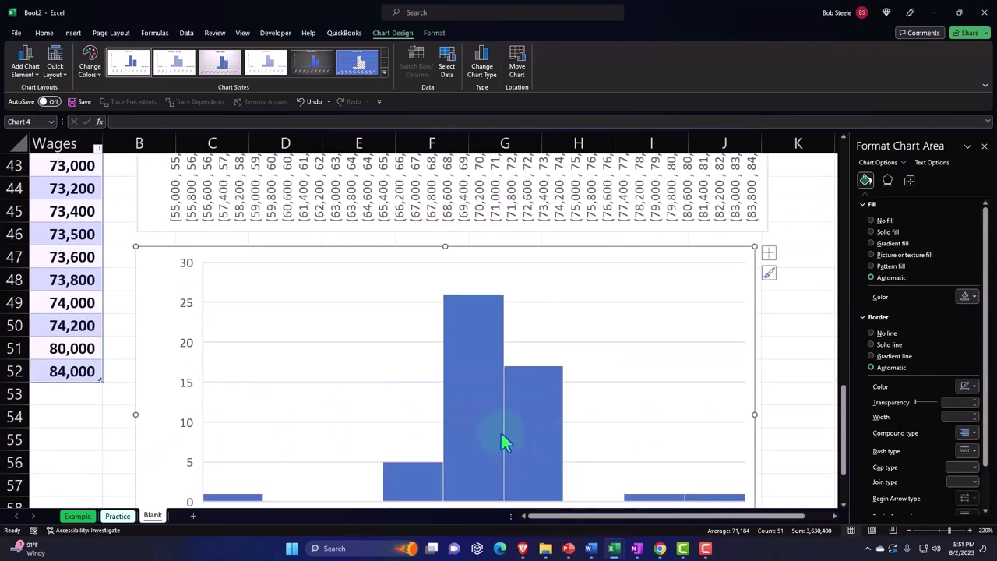
Set the fourth histogram's vertical axis maximum bound to 100.
{"action": "left_click", "coordinate": [190, 306]}
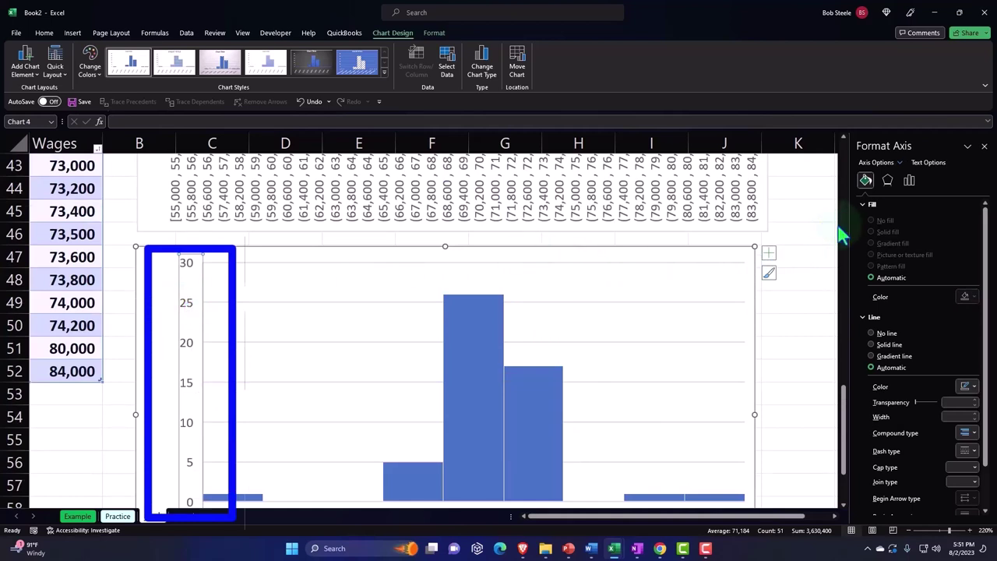
{"action": "left_click", "coordinate": [192, 291]}
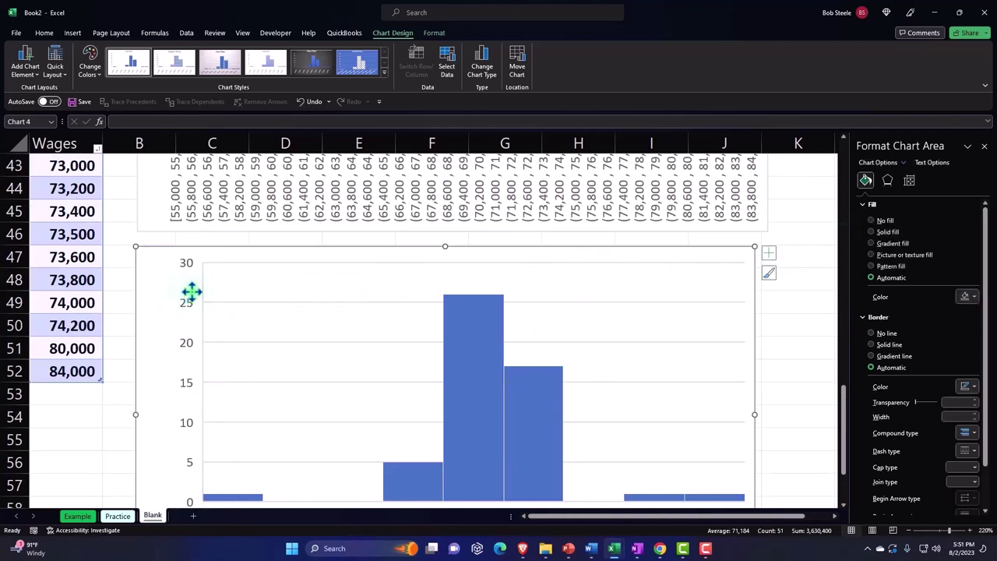
{"action": "left_click", "coordinate": [190, 304]}
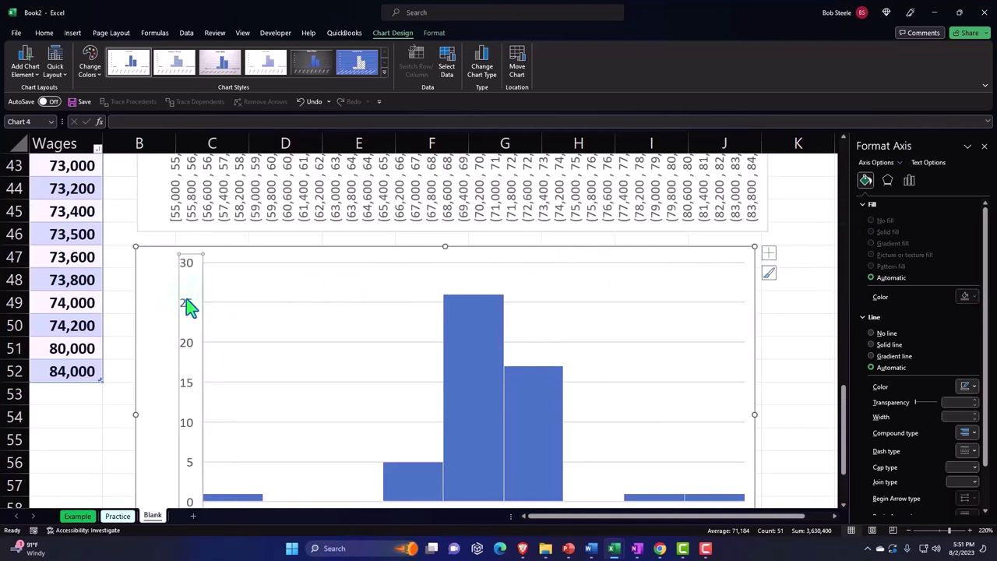
{"action": "left_click", "coordinate": [908, 184]}
{"action": "left_click", "coordinate": [864, 205]}
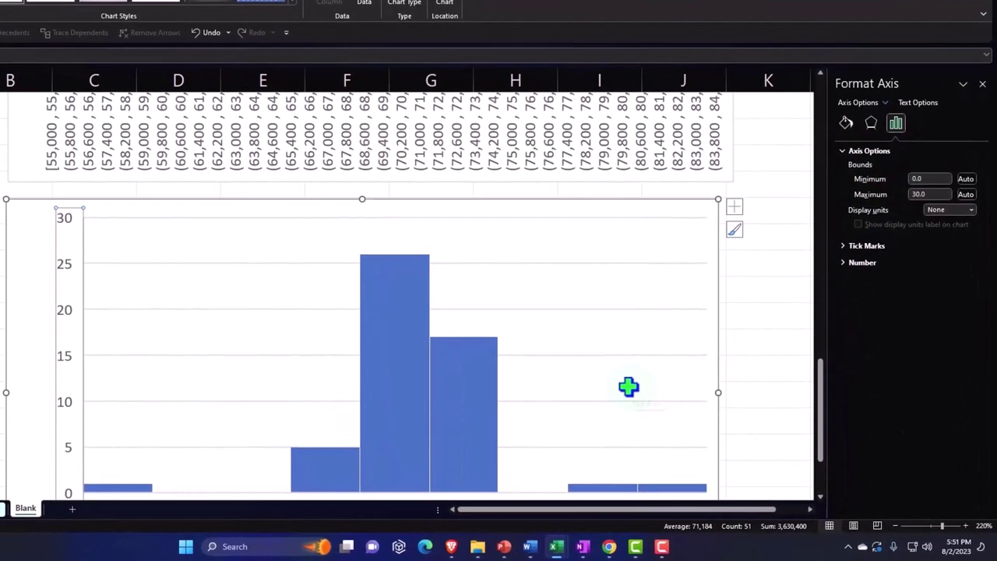
{"action": "double_click", "coordinate": [926, 194]}
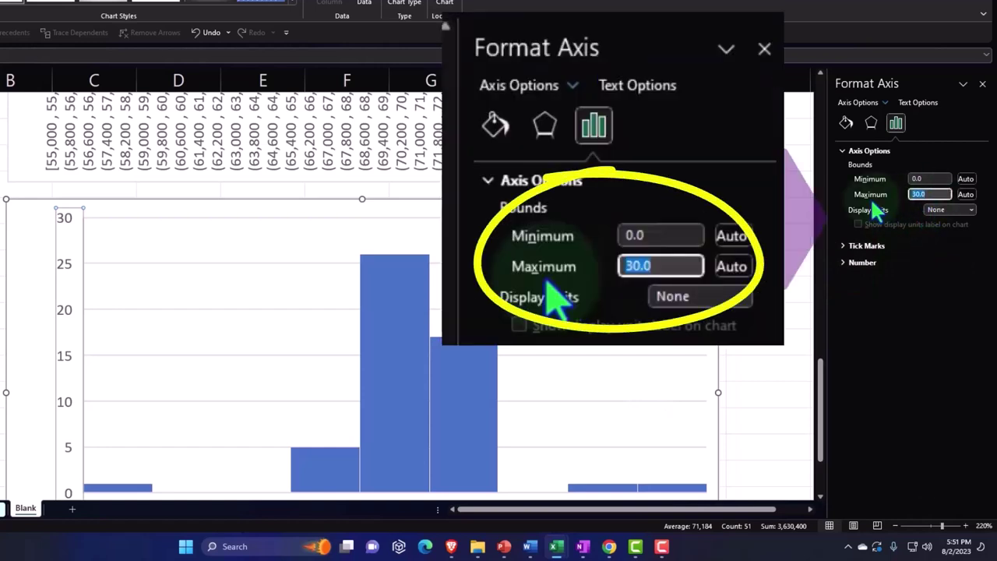
{"action": "type", "text": "100"}
{"action": "key", "text": "Return"}
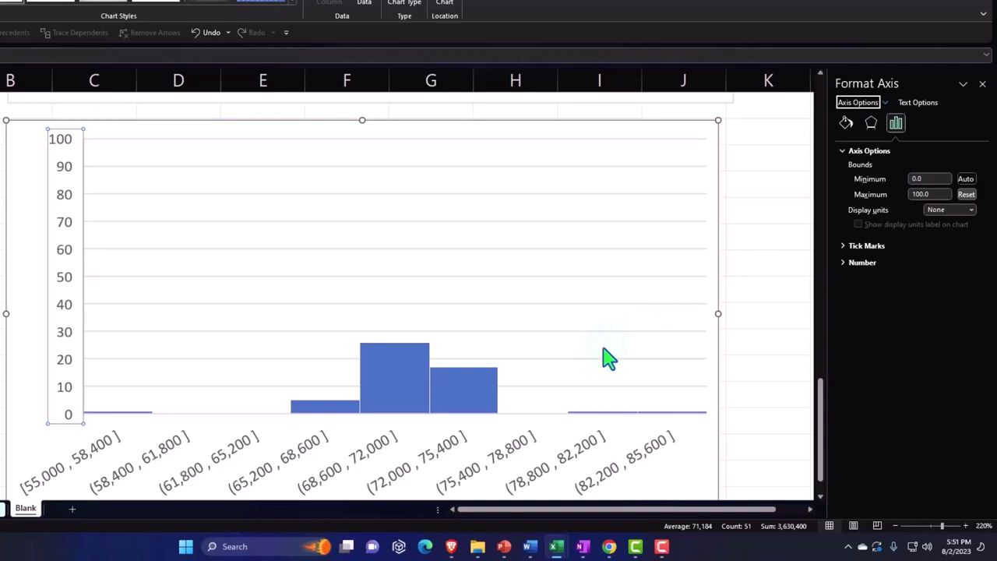
{"action": "scroll", "coordinate": [603, 356], "scroll_direction": "up", "scroll_amount": 5}
{"action": "scroll", "coordinate": [606, 359], "scroll_direction": "up", "scroll_amount": 3}
{"action": "scroll", "coordinate": [606, 359], "scroll_direction": "up", "scroll_amount": 1}
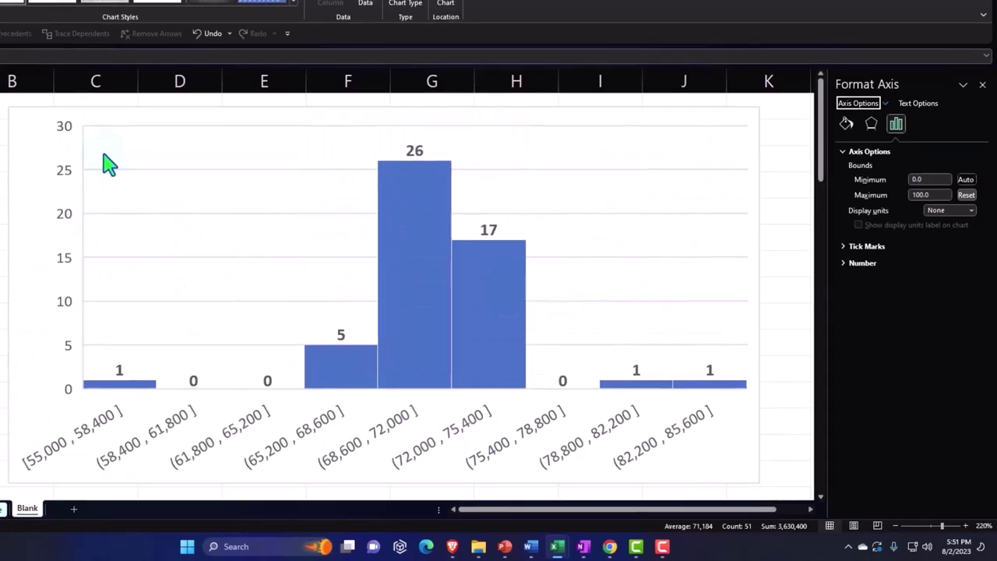
{"action": "scroll", "coordinate": [285, 385], "scroll_direction": "down", "scroll_amount": 5}
{"action": "scroll", "coordinate": [312, 413], "scroll_direction": "down", "scroll_amount": 5}
{"action": "scroll", "coordinate": [316, 412], "scroll_direction": "down", "scroll_amount": 3}
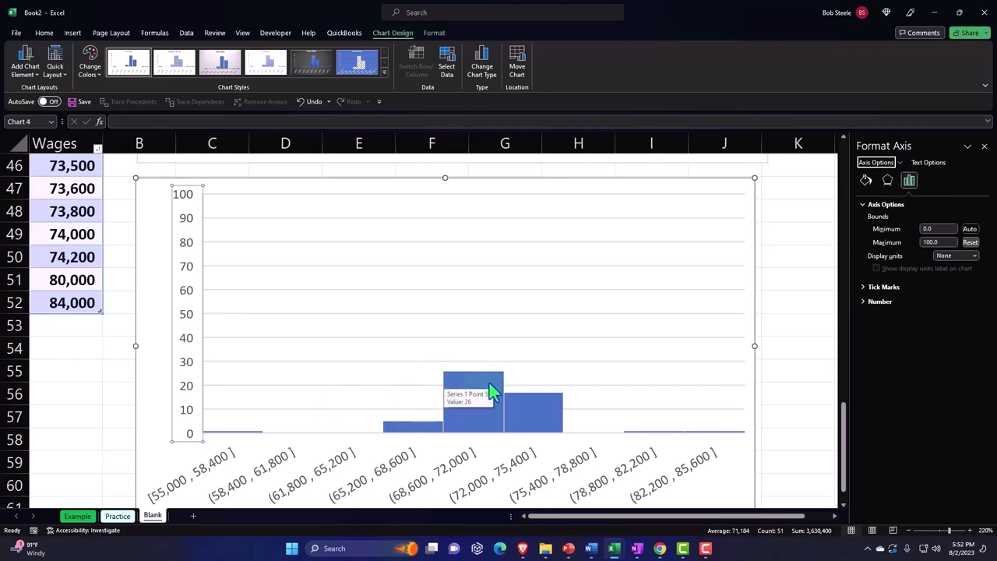
{"action": "scroll", "coordinate": [499, 384], "scroll_direction": "up", "scroll_amount": 5}
{"action": "scroll", "coordinate": [500, 384], "scroll_direction": "up", "scroll_amount": 9}
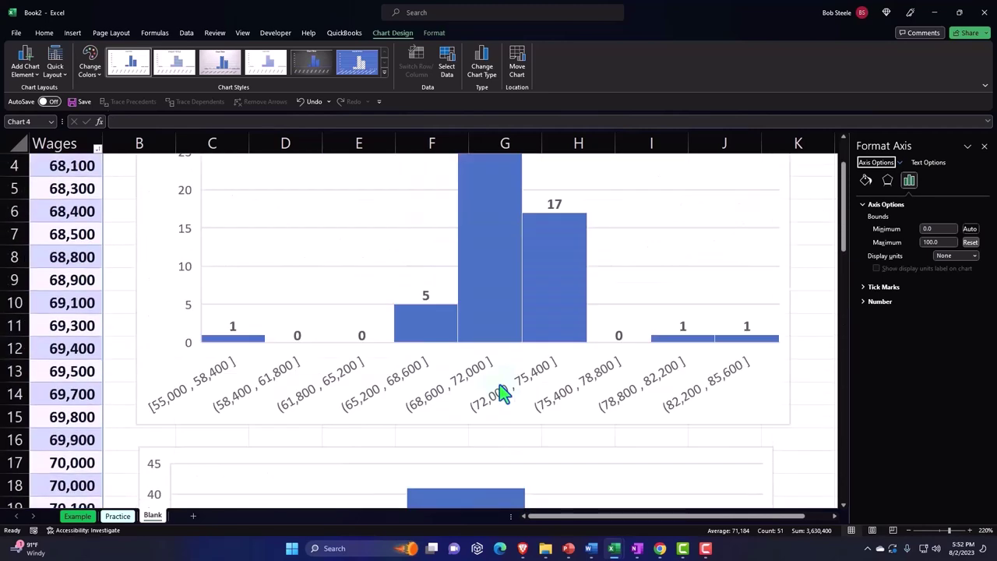
{"action": "scroll", "coordinate": [500, 384], "scroll_direction": "up", "scroll_amount": 1}
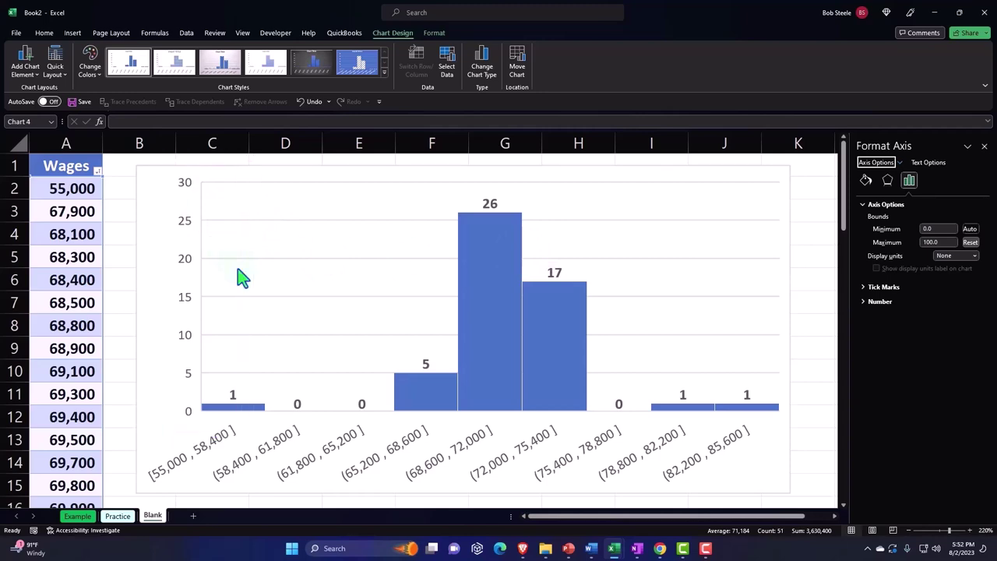
{"action": "scroll", "coordinate": [241, 278], "scroll_direction": "down", "scroll_amount": 4}
{"action": "scroll", "coordinate": [242, 278], "scroll_direction": "down", "scroll_amount": 8}
{"action": "scroll", "coordinate": [241, 278], "scroll_direction": "down", "scroll_amount": 3}
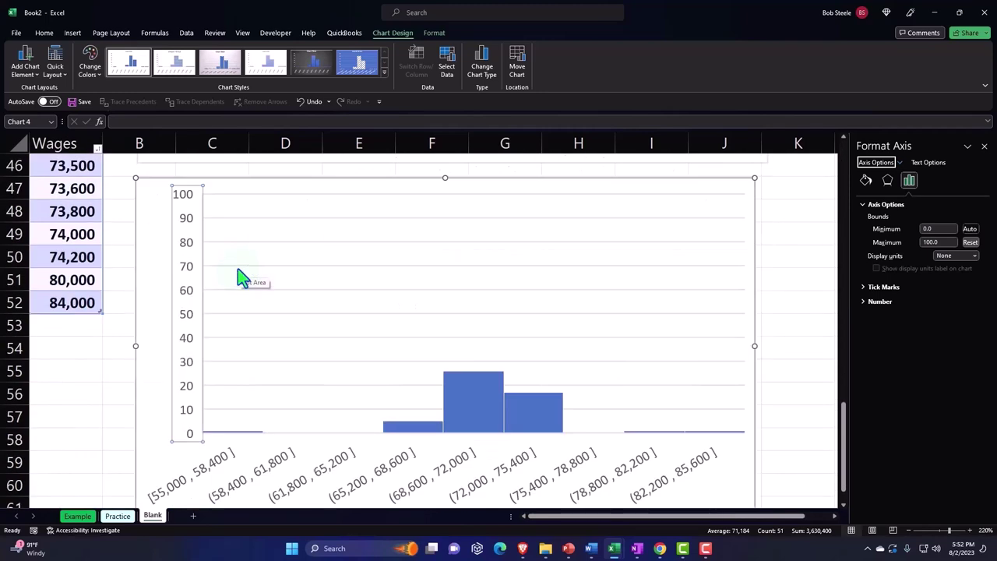
Select the Wages data in column A and insert another histogram.
{"action": "left_click", "coordinate": [93, 366]}
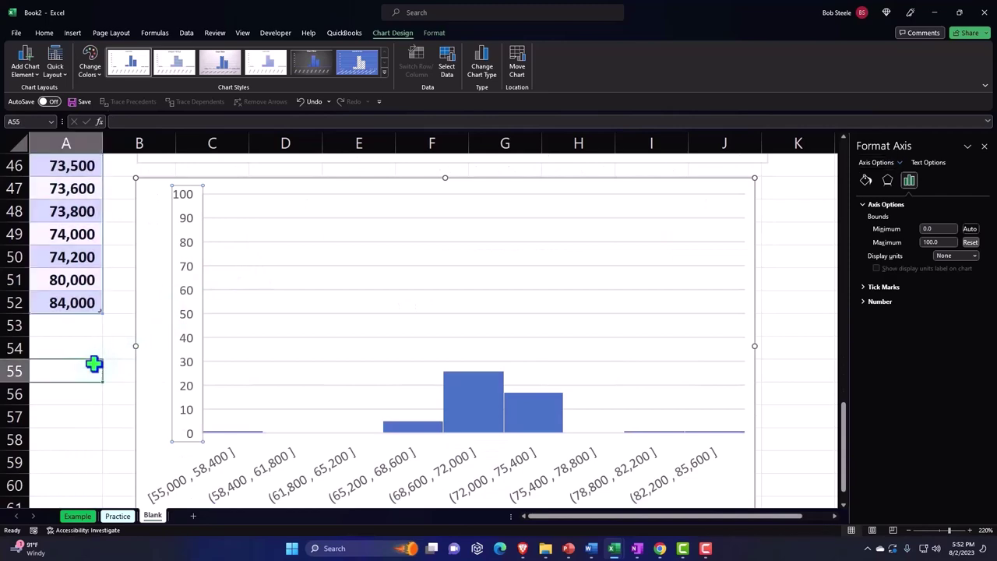
{"action": "scroll", "coordinate": [93, 363], "scroll_direction": "up", "scroll_amount": 5}
{"action": "scroll", "coordinate": [94, 363], "scroll_direction": "up", "scroll_amount": 10}
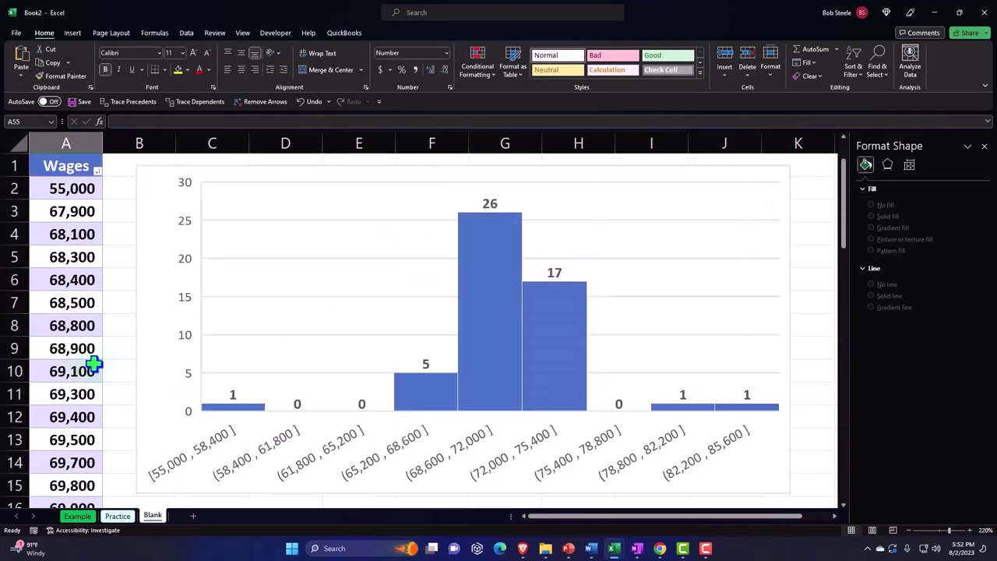
{"action": "left_click", "coordinate": [66, 152]}
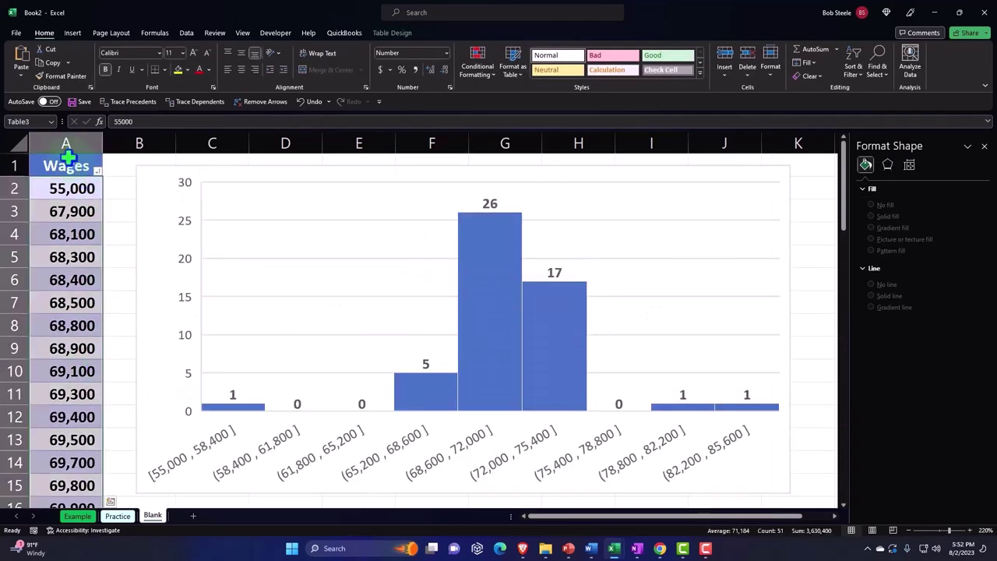
{"action": "left_click", "coordinate": [80, 32]}
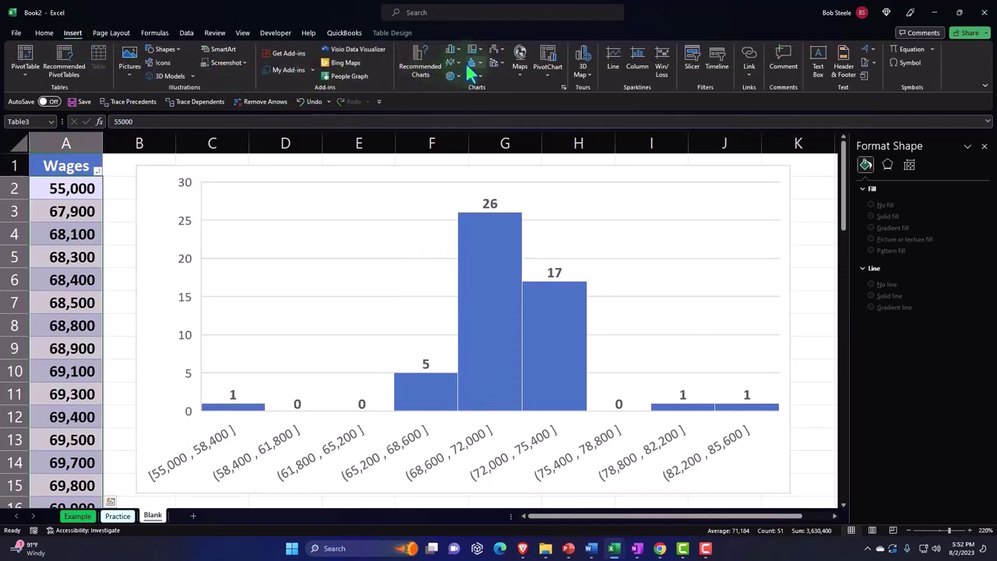
{"action": "left_click", "coordinate": [468, 63]}
{"action": "left_click", "coordinate": [479, 107]}
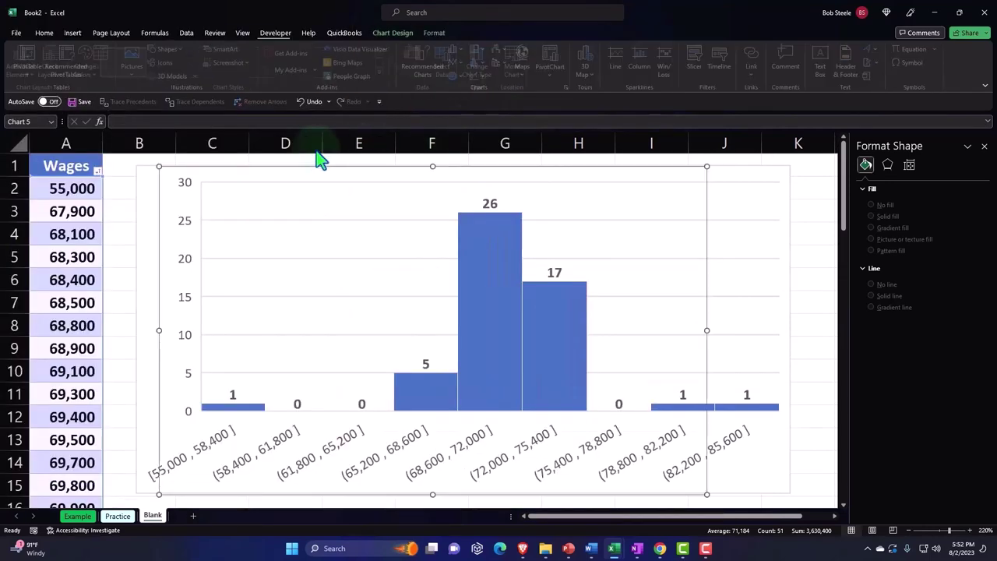
Move the new histogram down below the other charts, near row 63.
{"action": "left_click_drag", "start_coordinate": [182, 173], "coordinate": [183, 456]}
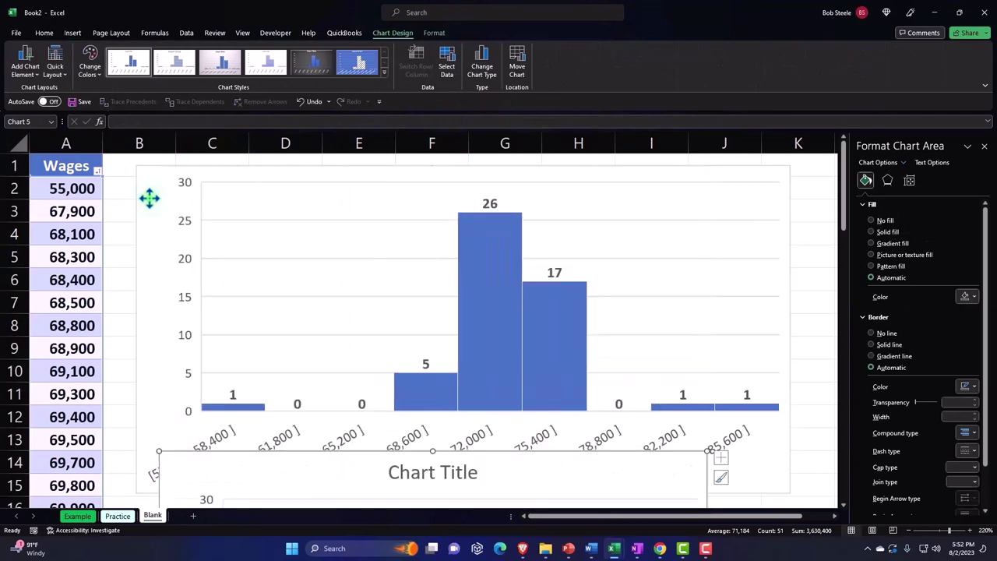
{"action": "scroll", "coordinate": [237, 310], "scroll_direction": "down", "scroll_amount": 3}
{"action": "left_click_drag", "start_coordinate": [179, 278], "coordinate": [180, 489]}
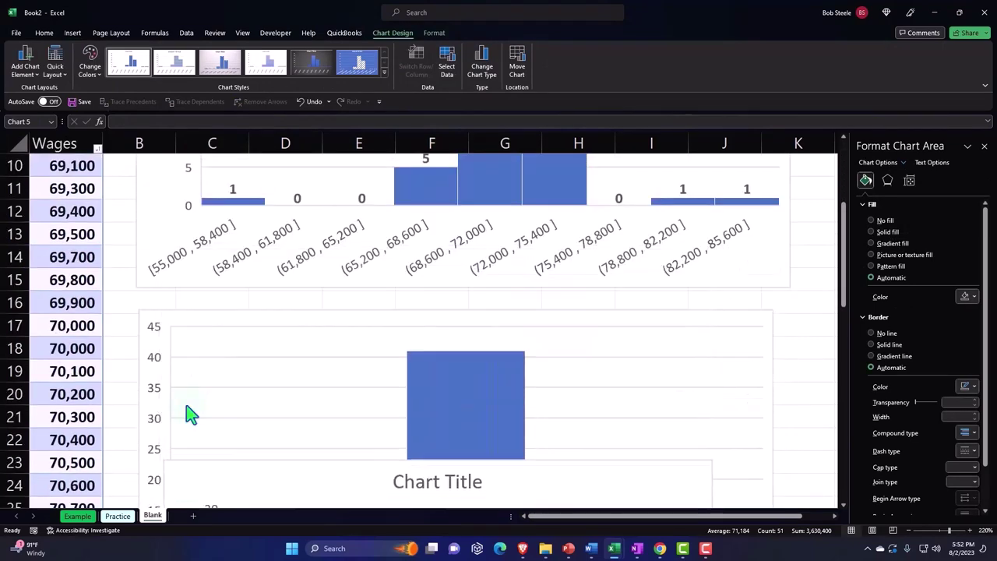
{"action": "scroll", "coordinate": [192, 379], "scroll_direction": "down", "scroll_amount": 4}
{"action": "mouse_move", "coordinate": [182, 216]}
{"action": "left_mouse_down"}
{"action": "mouse_move", "coordinate": [179, 523]}
{"action": "mouse_move", "coordinate": [184, 489]}
{"action": "left_mouse_up"}
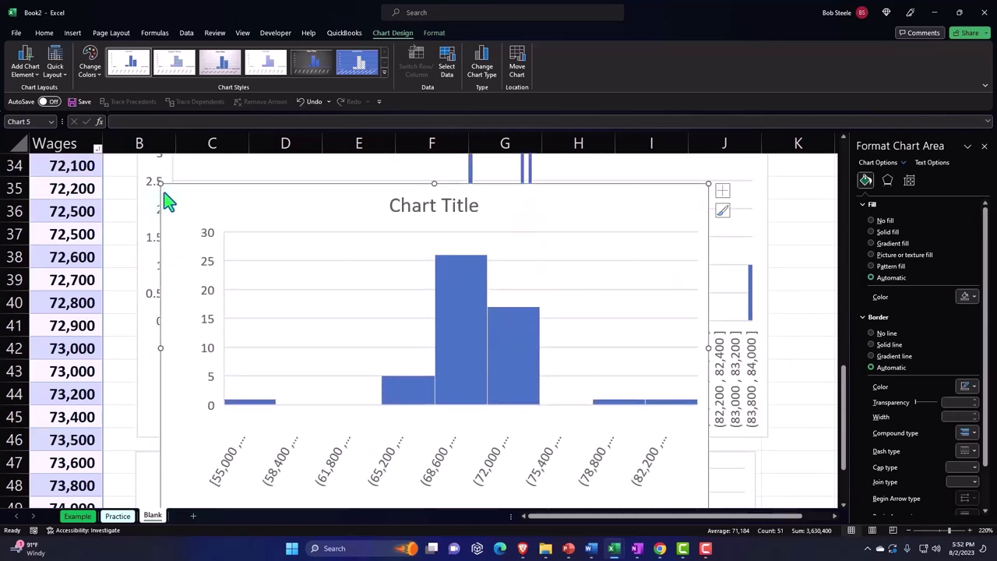
{"action": "left_click_drag", "start_coordinate": [180, 226], "coordinate": [190, 407]}
{"action": "scroll", "coordinate": [221, 339], "scroll_direction": "down", "scroll_amount": 5}
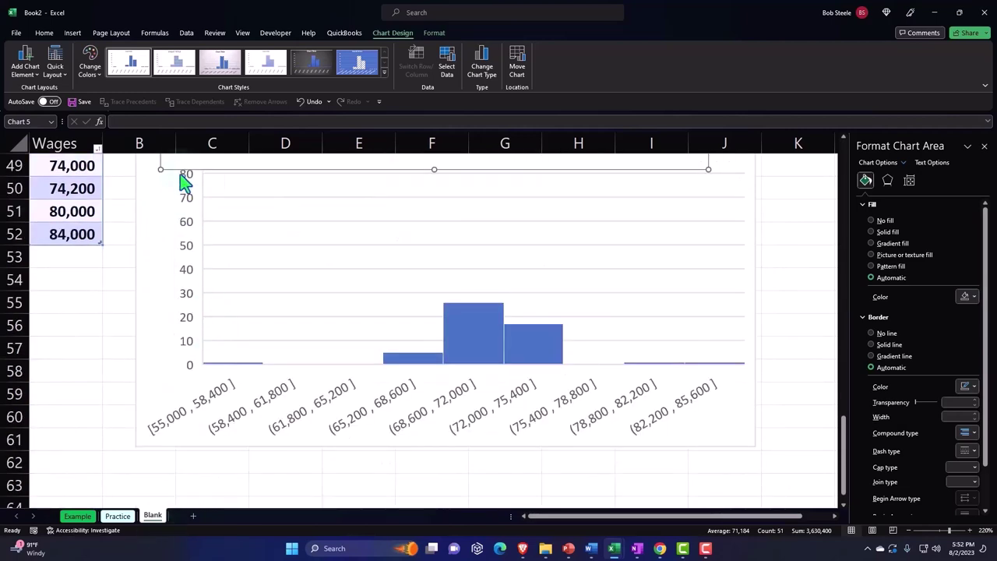
{"action": "mouse_move", "coordinate": [181, 181]}
{"action": "left_mouse_down"}
{"action": "mouse_move", "coordinate": [167, 500]}
{"action": "mouse_move", "coordinate": [161, 475]}
{"action": "left_mouse_up"}
{"action": "scroll", "coordinate": [467, 382], "scroll_direction": "down", "scroll_amount": 3}
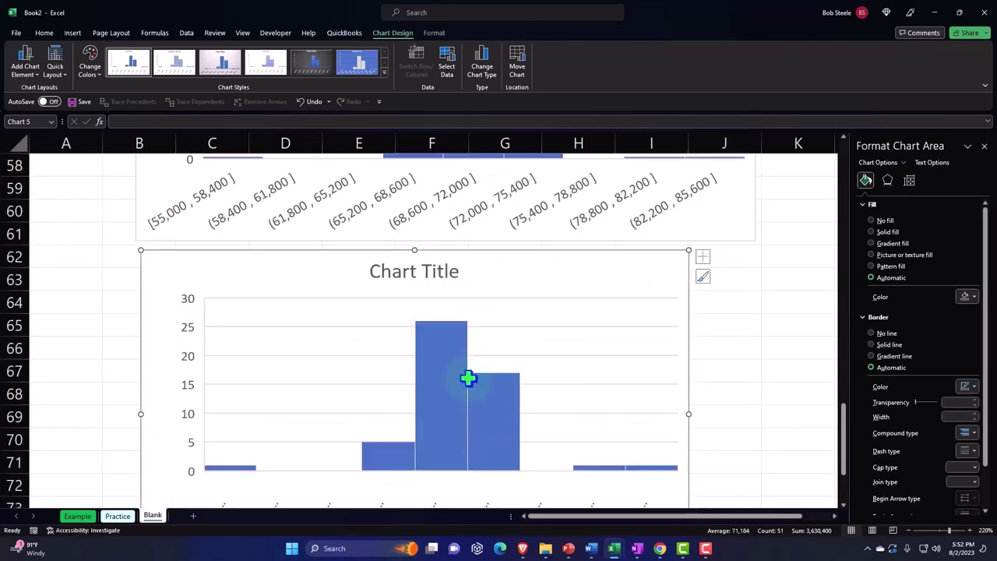
Widen the histogram, delete its title, and select its vertical axis.
{"action": "left_click", "coordinate": [455, 269]}
{"action": "left_click", "coordinate": [464, 267]}
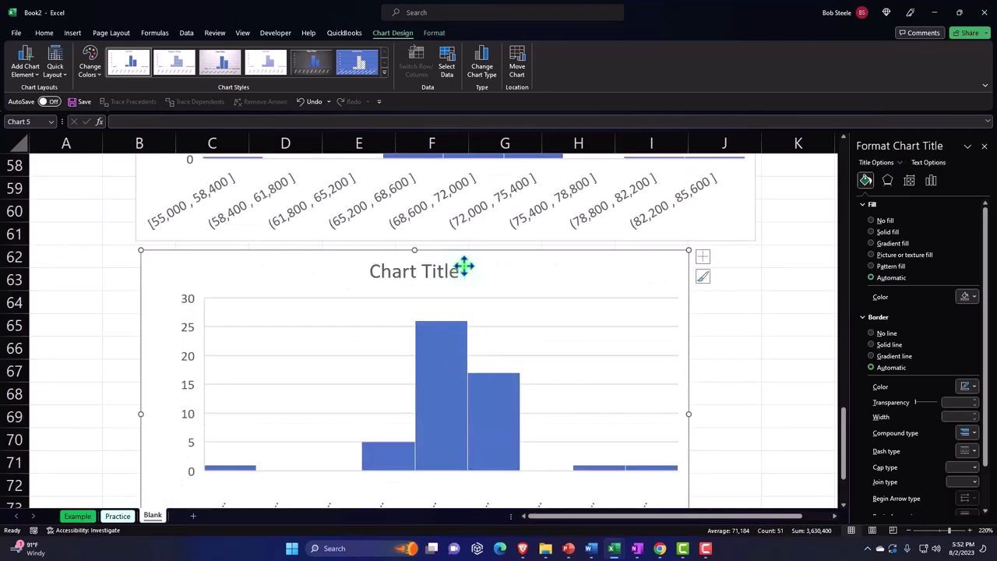
{"action": "key", "text": "Delete"}
{"action": "scroll", "coordinate": [317, 238], "scroll_direction": "down", "scroll_amount": 1}
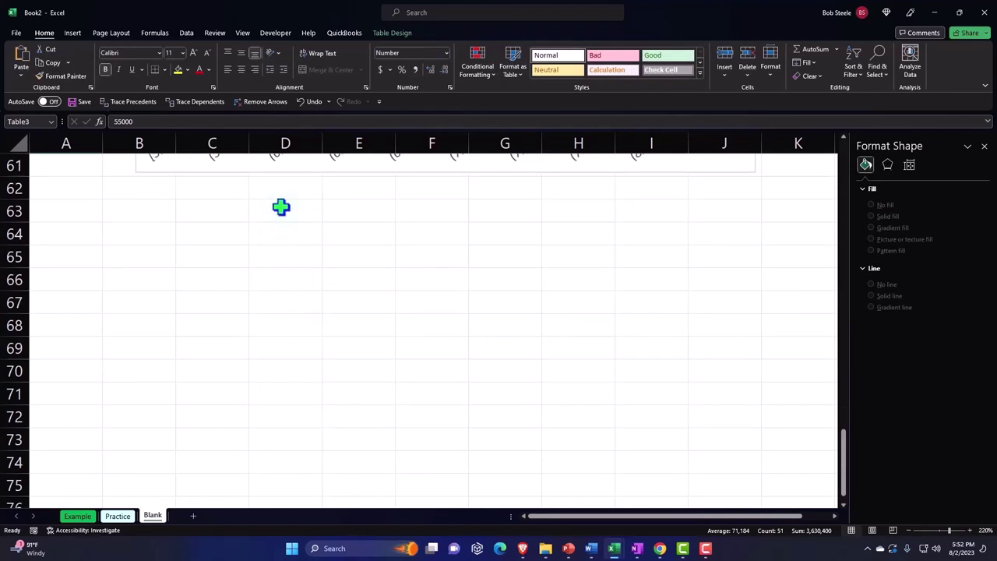
{"action": "left_click", "coordinate": [303, 103]}
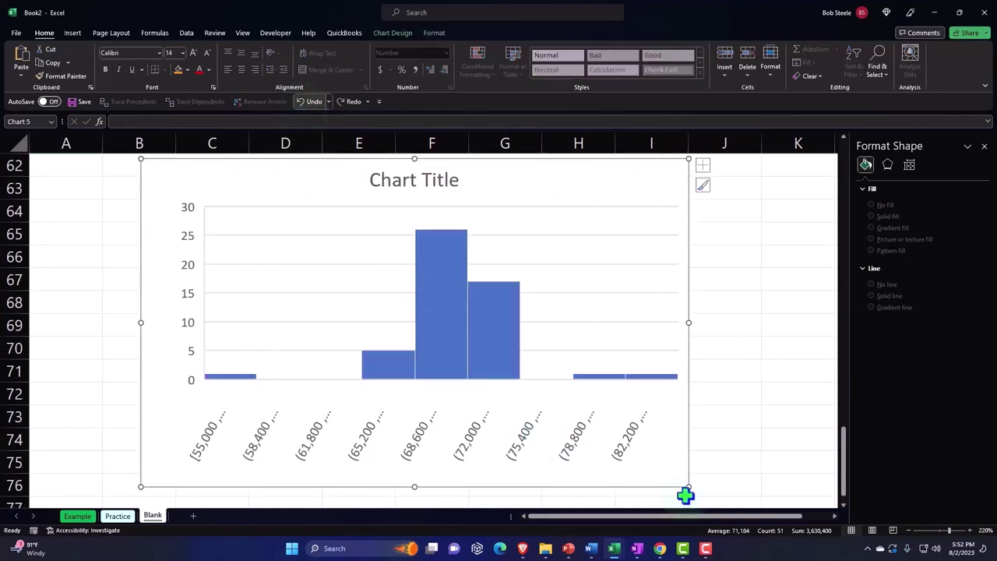
{"action": "left_click_drag", "start_coordinate": [689, 487], "coordinate": [770, 493]}
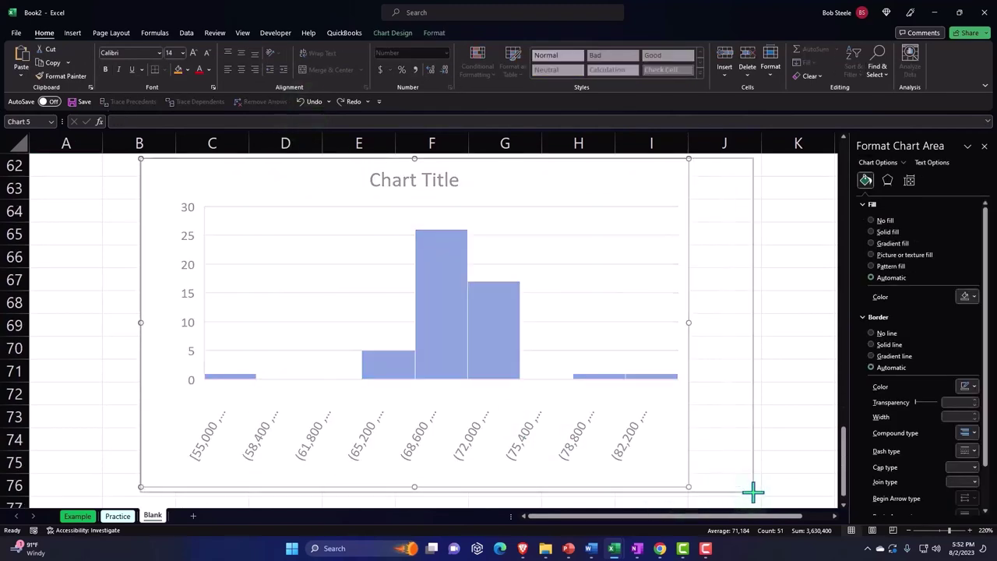
{"action": "left_click", "coordinate": [458, 189]}
{"action": "key", "text": "Delete"}
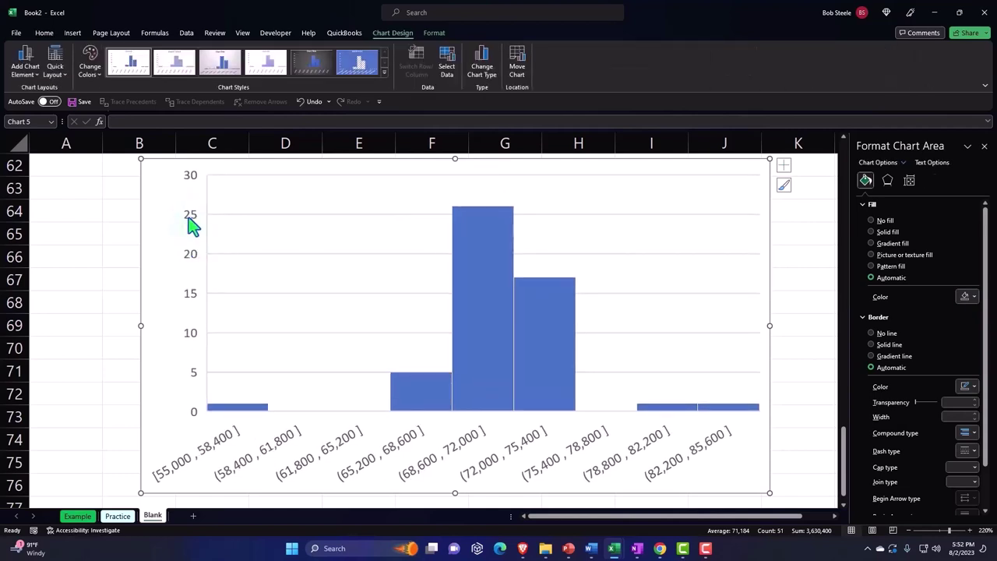
{"action": "left_click", "coordinate": [192, 226]}
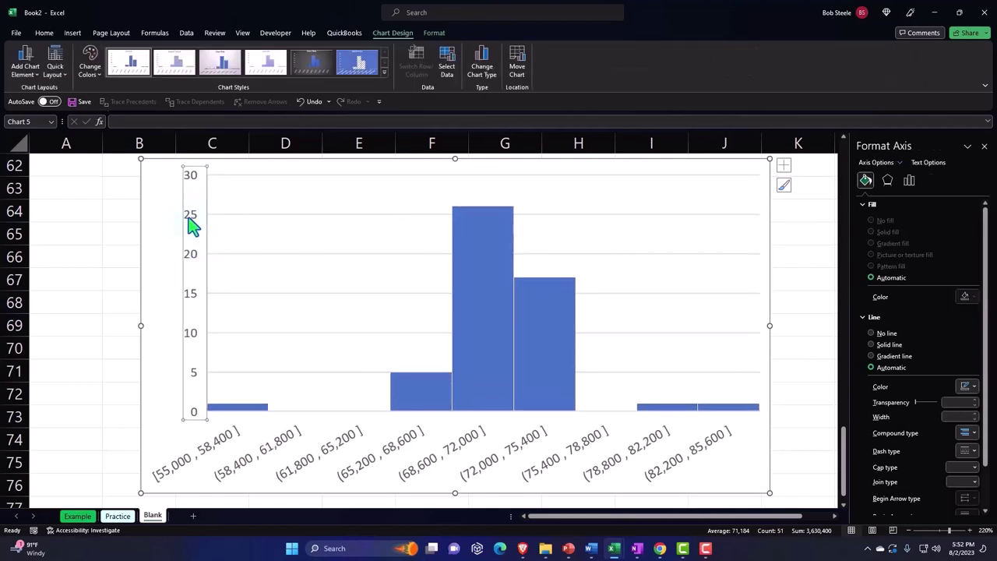
In the vertical axis Bounds settings, edit the Minimum so the axis starts at 10.
{"action": "left_click", "coordinate": [910, 182]}
{"action": "left_click", "coordinate": [868, 205]}
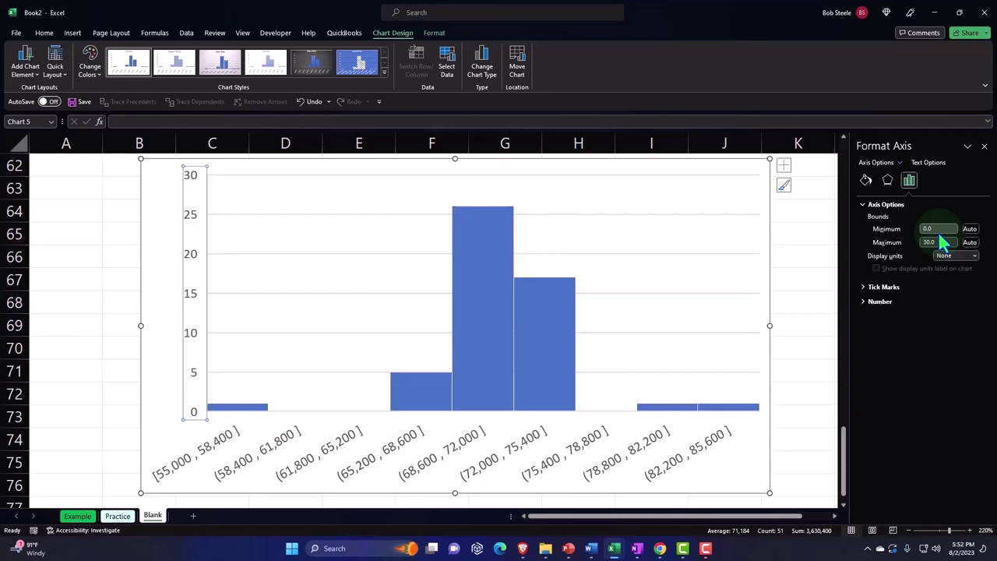
{"action": "left_click", "coordinate": [942, 229]}
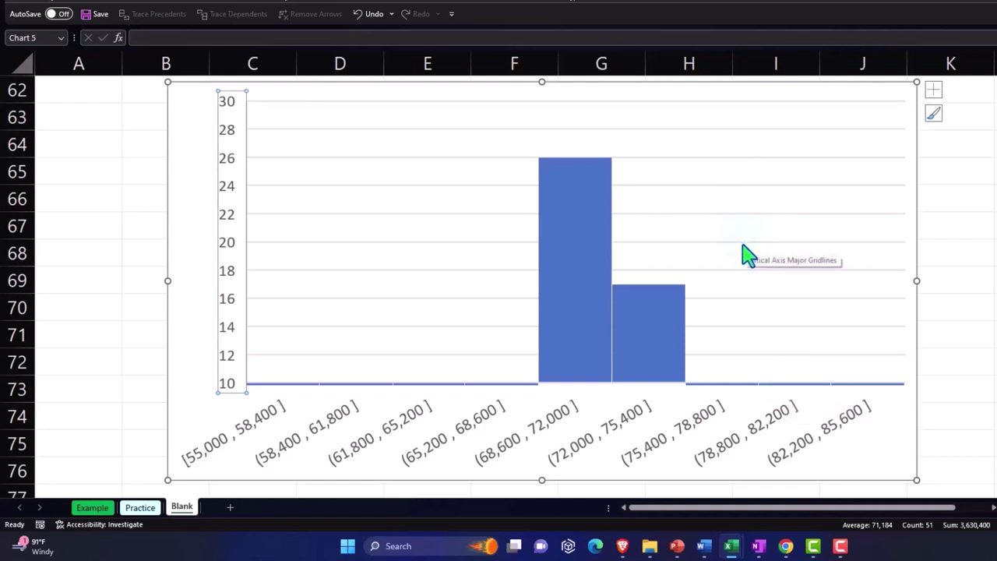
{"action": "scroll", "coordinate": [742, 265], "scroll_direction": "up", "scroll_amount": 1}
{"action": "scroll", "coordinate": [742, 268], "scroll_direction": "up", "scroll_amount": 3}
{"action": "scroll", "coordinate": [742, 270], "scroll_direction": "up", "scroll_amount": 8}
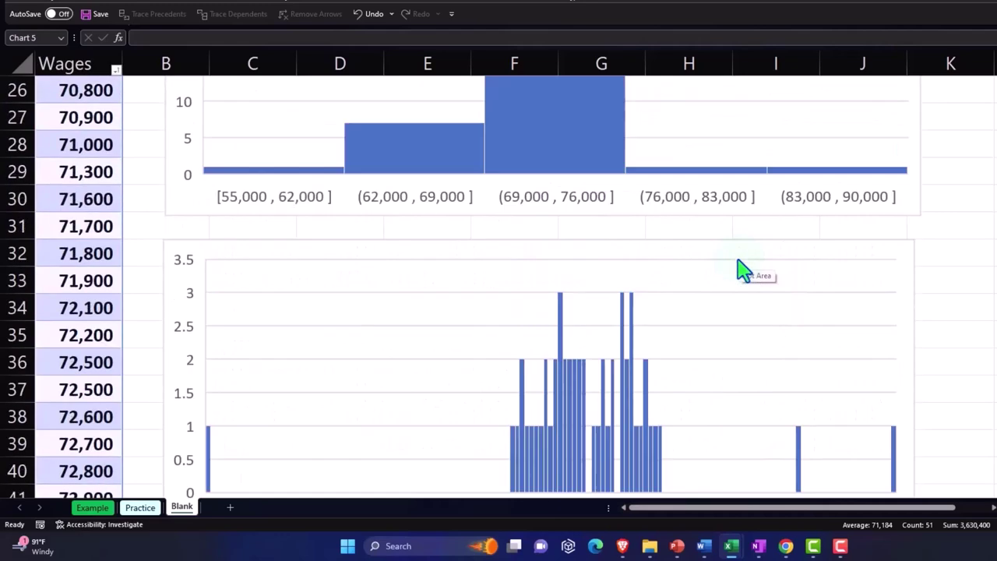
{"action": "scroll", "coordinate": [742, 269], "scroll_direction": "up", "scroll_amount": 4}
{"action": "scroll", "coordinate": [742, 269], "scroll_direction": "up", "scroll_amount": 5}
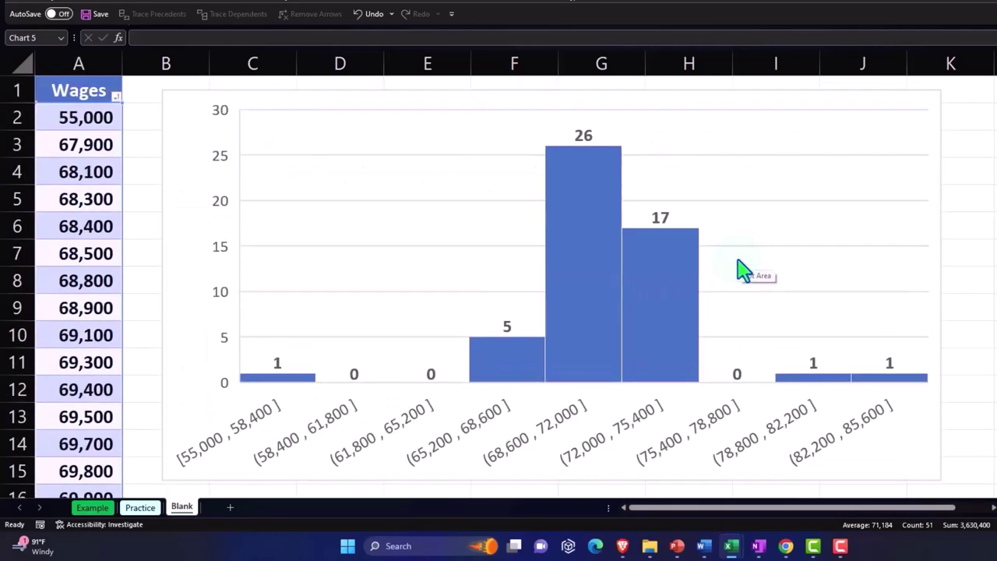
{"action": "scroll", "coordinate": [741, 267], "scroll_direction": "down", "scroll_amount": 5}
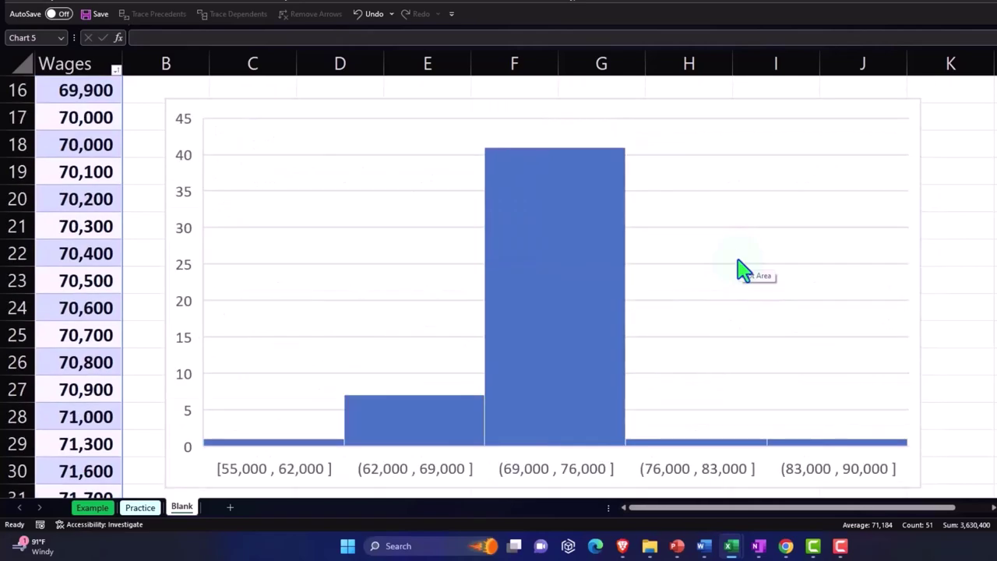
{"action": "scroll", "coordinate": [742, 268], "scroll_direction": "down", "scroll_amount": 6}
{"action": "scroll", "coordinate": [733, 271], "scroll_direction": "down", "scroll_amount": 4}
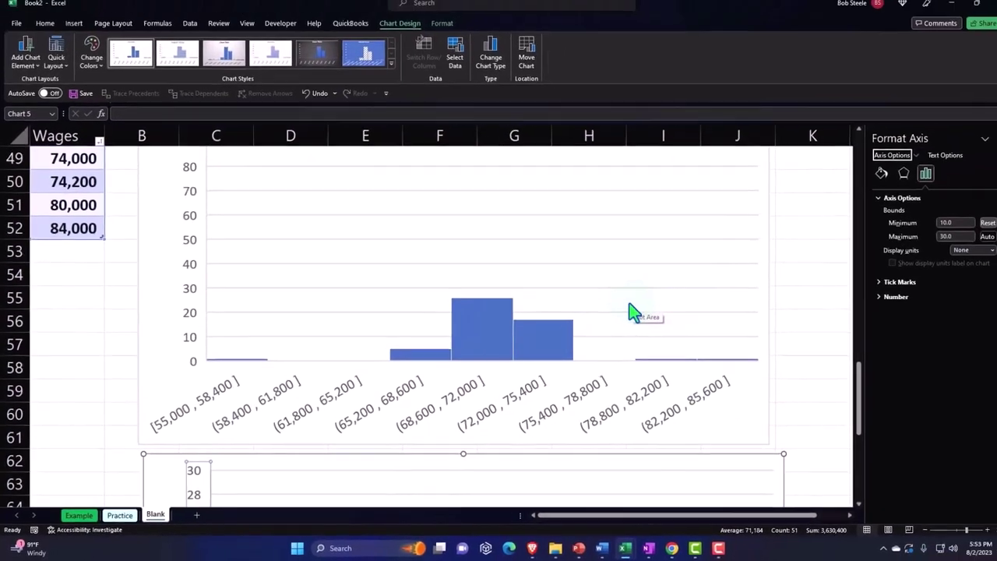
{"action": "scroll", "coordinate": [617, 316], "scroll_direction": "down", "scroll_amount": 3}
{"action": "scroll", "coordinate": [617, 315], "scroll_direction": "down", "scroll_amount": 2}
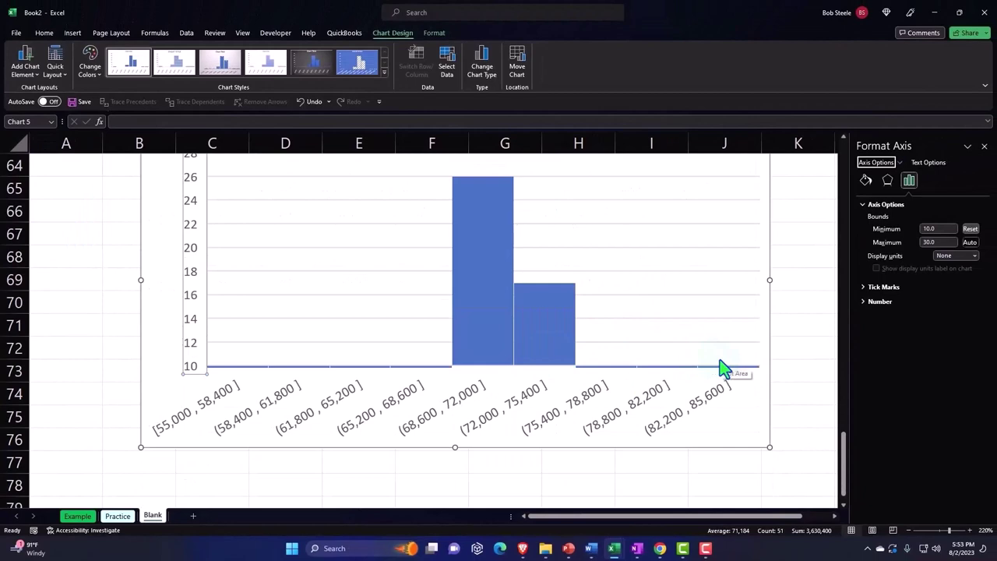
{"action": "scroll", "coordinate": [156, 314], "scroll_direction": "up", "scroll_amount": 11}
{"action": "scroll", "coordinate": [156, 313], "scroll_direction": "up", "scroll_amount": 3}
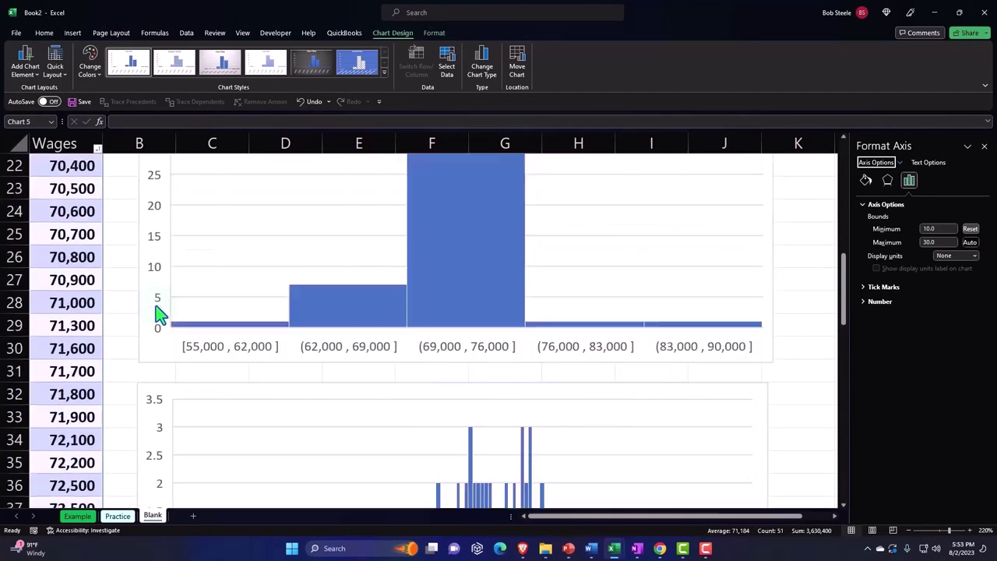
{"action": "scroll", "coordinate": [155, 313], "scroll_direction": "up", "scroll_amount": 7}
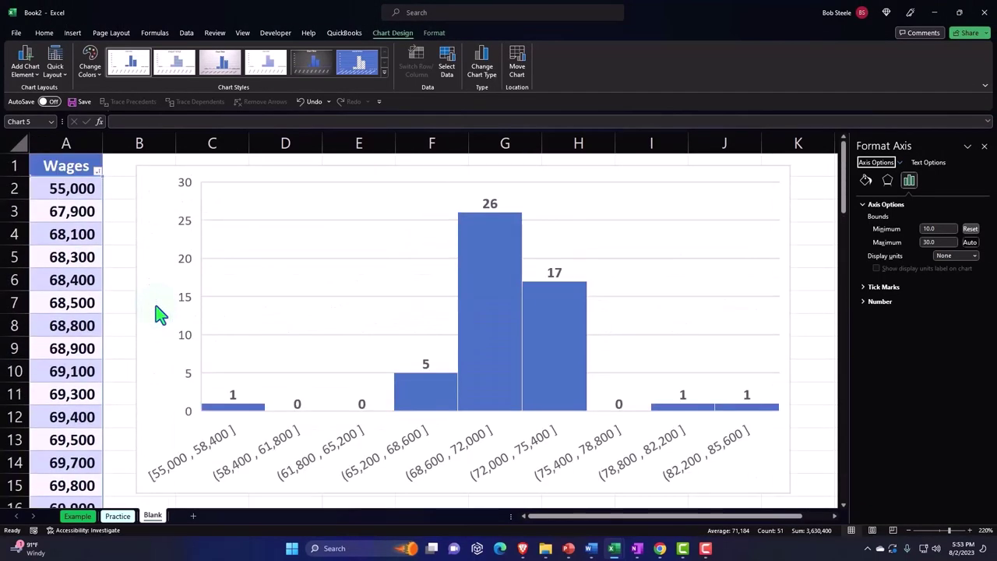
{"action": "left_click", "coordinate": [68, 143]}
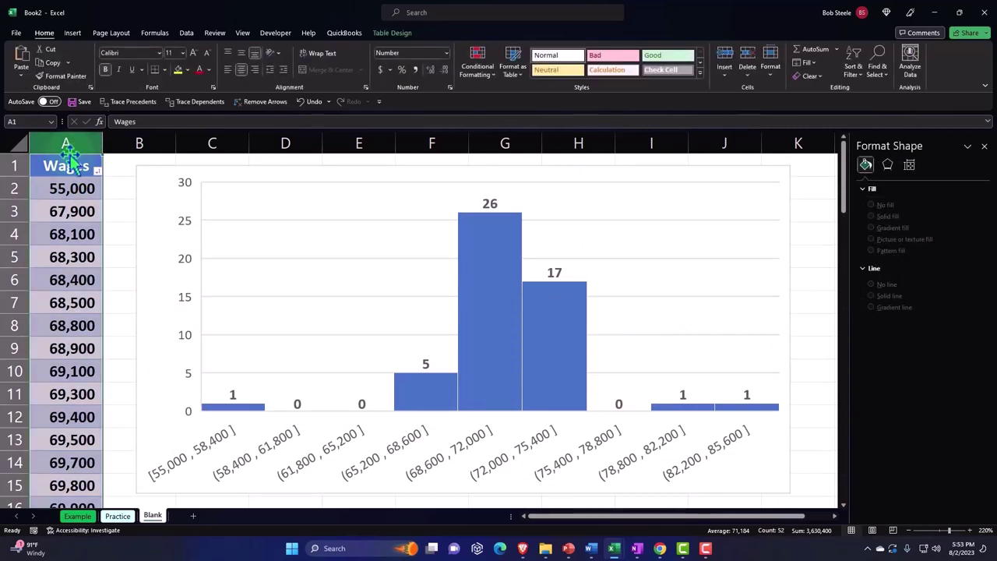
{"action": "left_click", "coordinate": [111, 170]}
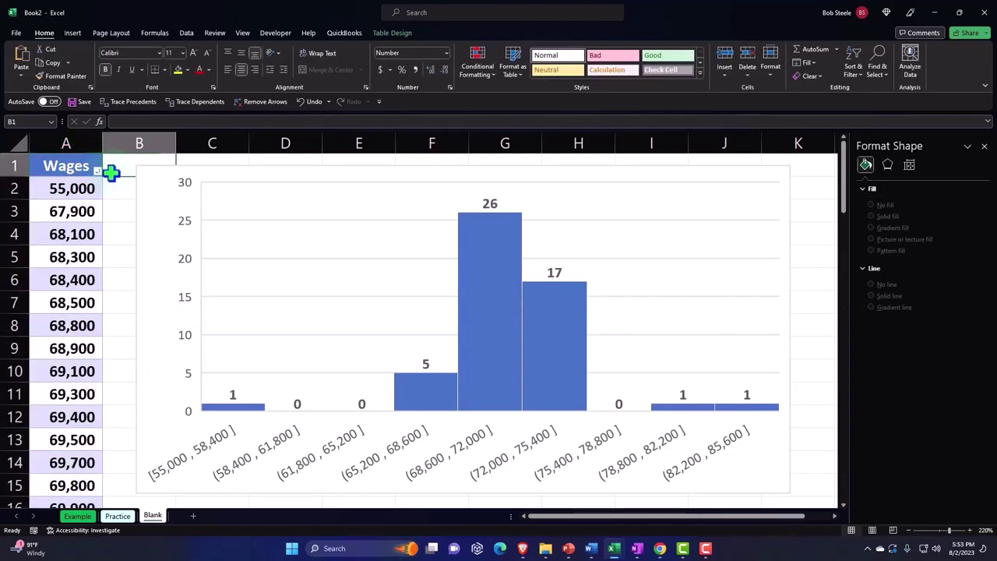
{"action": "left_click", "coordinate": [76, 151]}
{"action": "scroll", "coordinate": [121, 260], "scroll_direction": "down", "scroll_amount": 2}
{"action": "scroll", "coordinate": [121, 259], "scroll_direction": "down", "scroll_amount": 5}
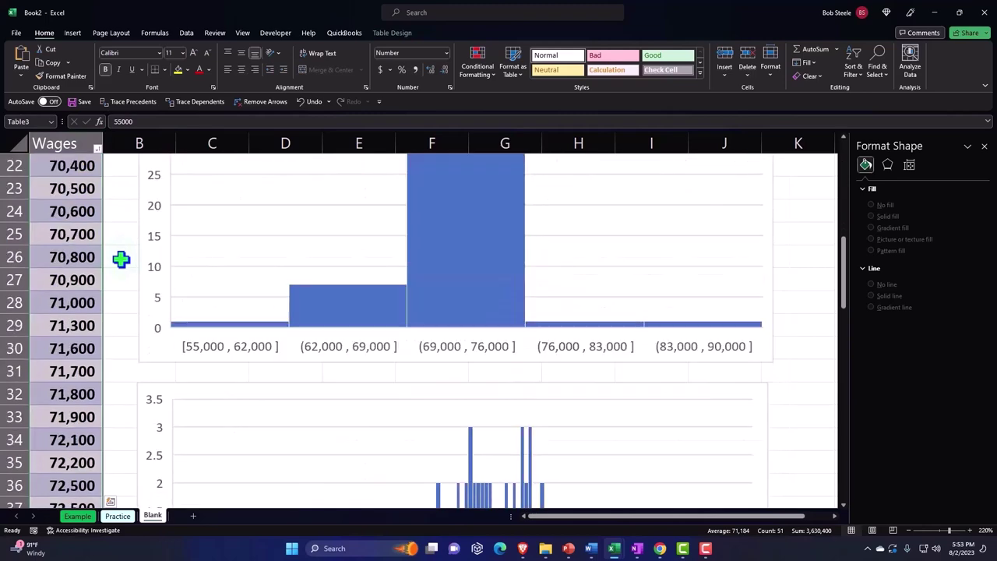
{"action": "scroll", "coordinate": [121, 259], "scroll_direction": "down", "scroll_amount": 4}
{"action": "scroll", "coordinate": [121, 259], "scroll_direction": "down", "scroll_amount": 3}
{"action": "scroll", "coordinate": [120, 259], "scroll_direction": "down", "scroll_amount": 2}
{"action": "scroll", "coordinate": [121, 259], "scroll_direction": "down", "scroll_amount": 1}
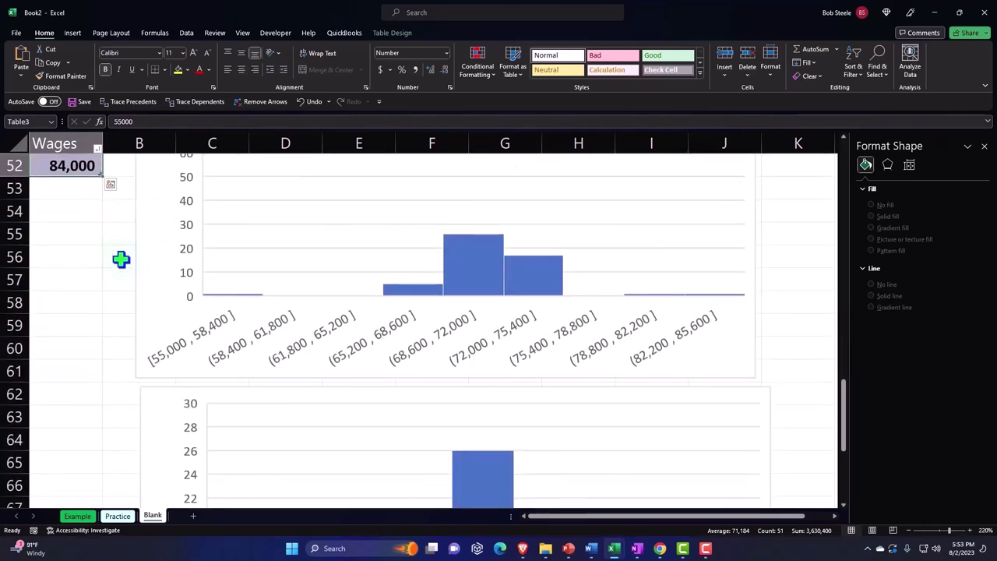
{"action": "scroll", "coordinate": [121, 259], "scroll_direction": "down", "scroll_amount": 6}
{"action": "scroll", "coordinate": [125, 258], "scroll_direction": "down", "scroll_amount": 2}
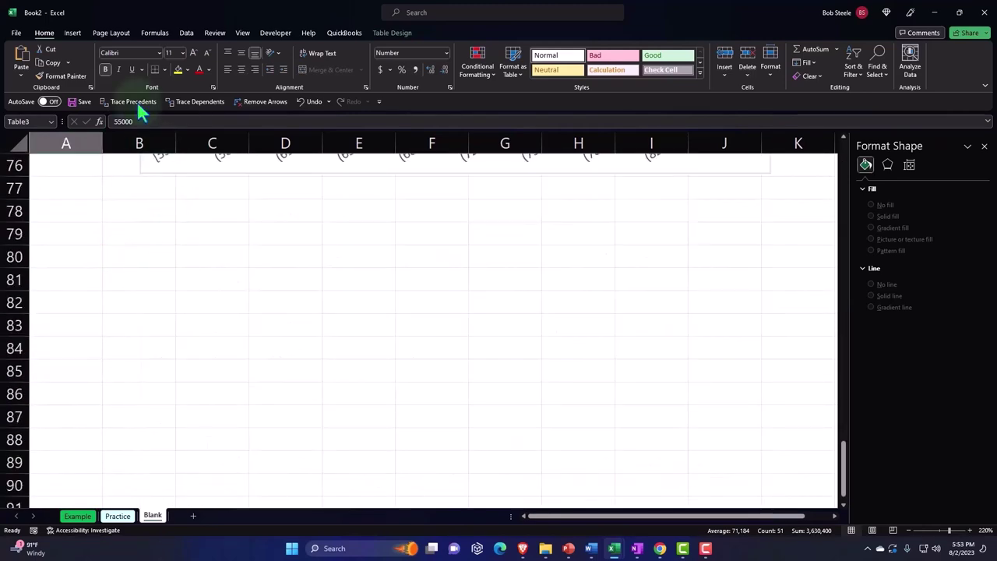
Insert another Histogram chart of the wages.
{"action": "left_click", "coordinate": [73, 34]}
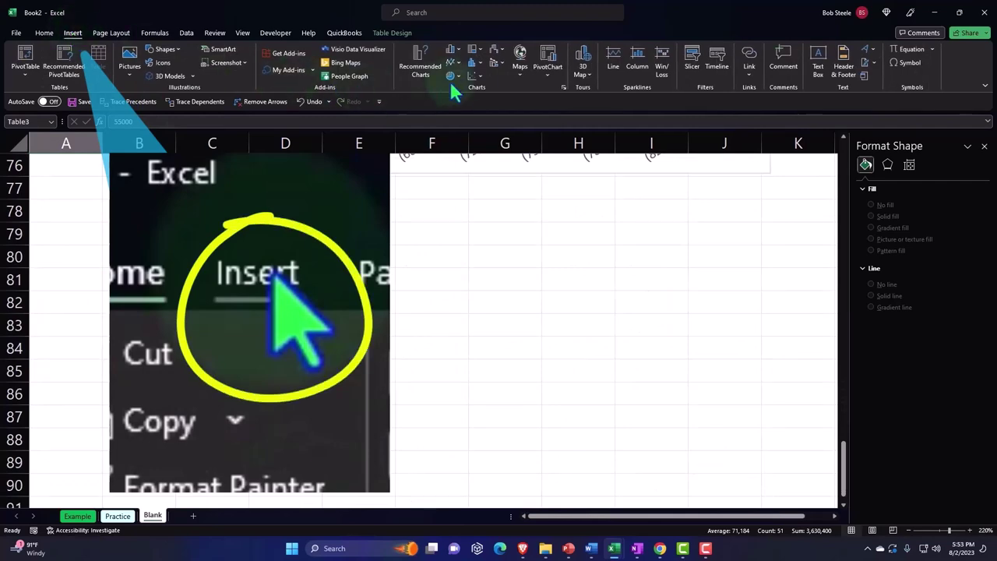
{"action": "left_click", "coordinate": [471, 63]}
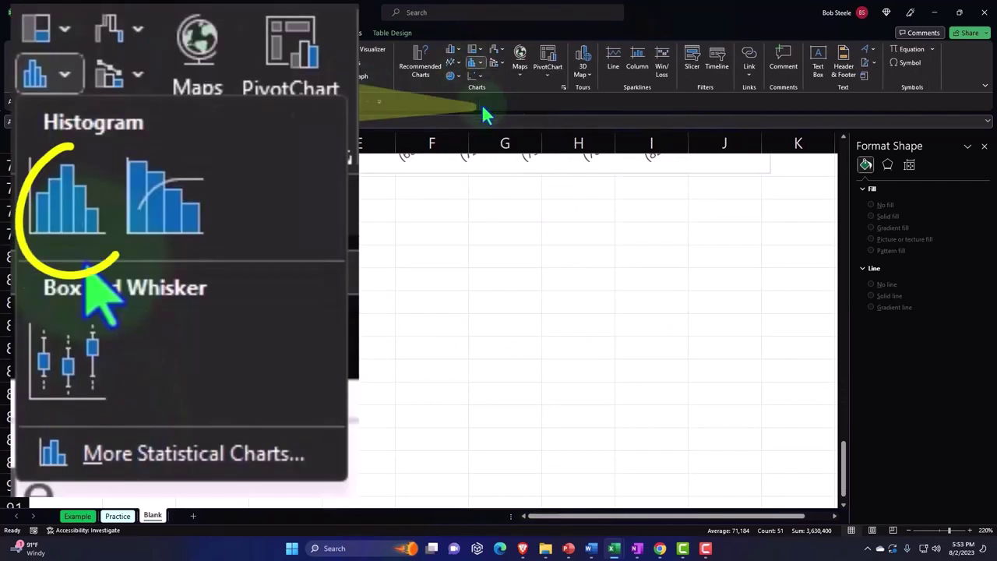
{"action": "left_click", "coordinate": [483, 115]}
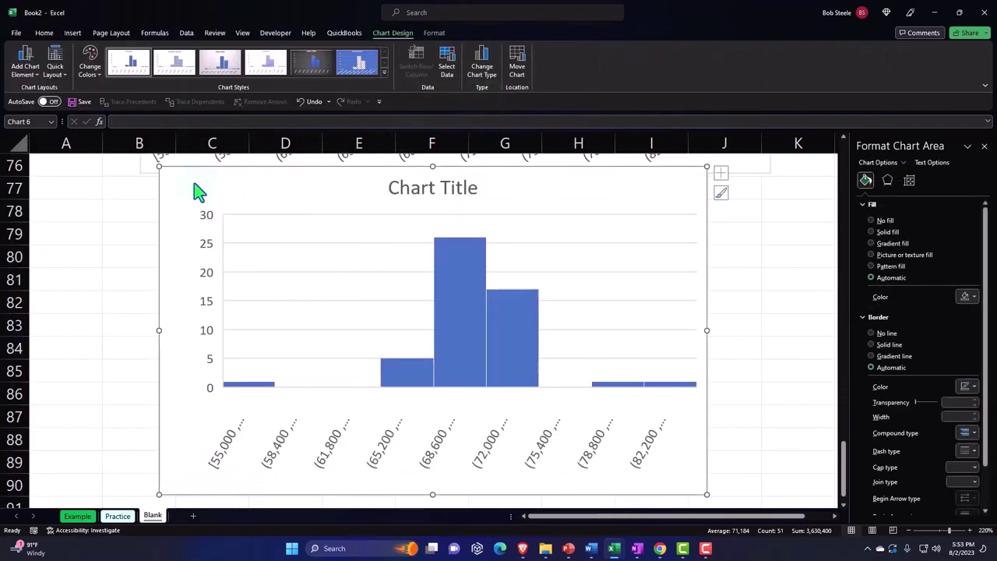
Reposition the new histogram, delete its title, and widen it so bin labels fit.
{"action": "left_click_drag", "start_coordinate": [173, 207], "coordinate": [152, 229]}
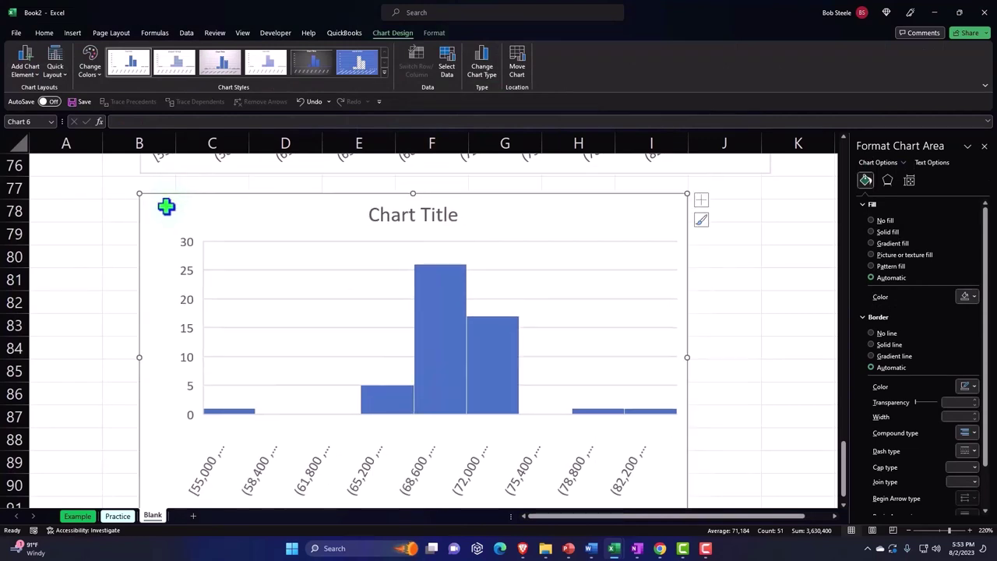
{"action": "left_click", "coordinate": [383, 211]}
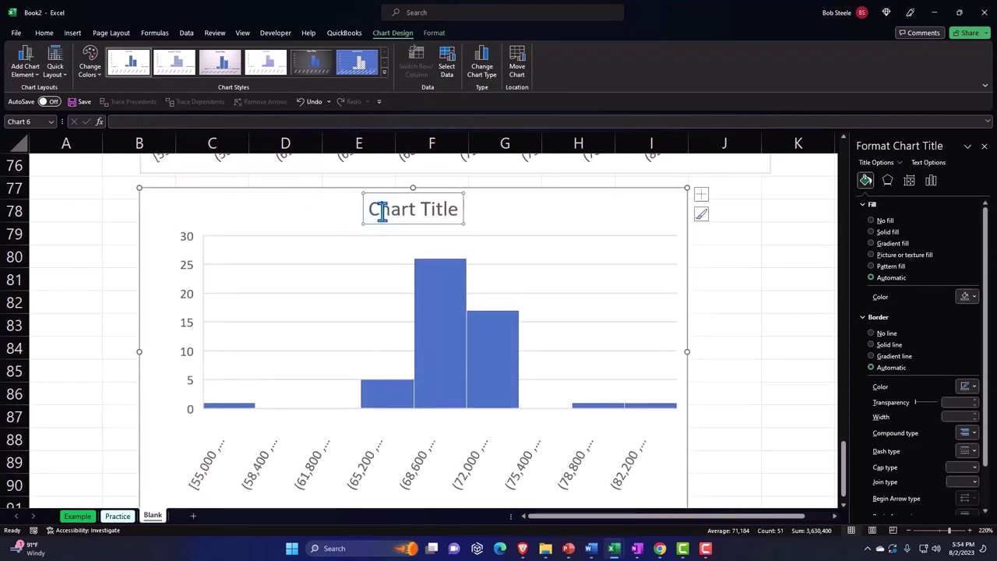
{"action": "key", "text": "Delete"}
{"action": "left_click_drag", "start_coordinate": [687, 351], "coordinate": [762, 345]}
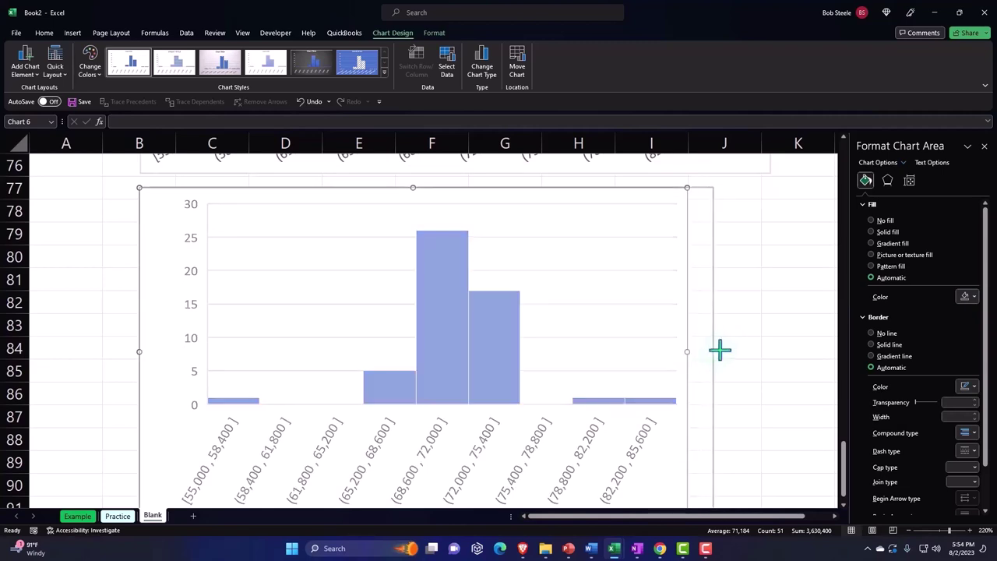
{"action": "scroll", "coordinate": [641, 335], "scroll_direction": "down", "scroll_amount": 1}
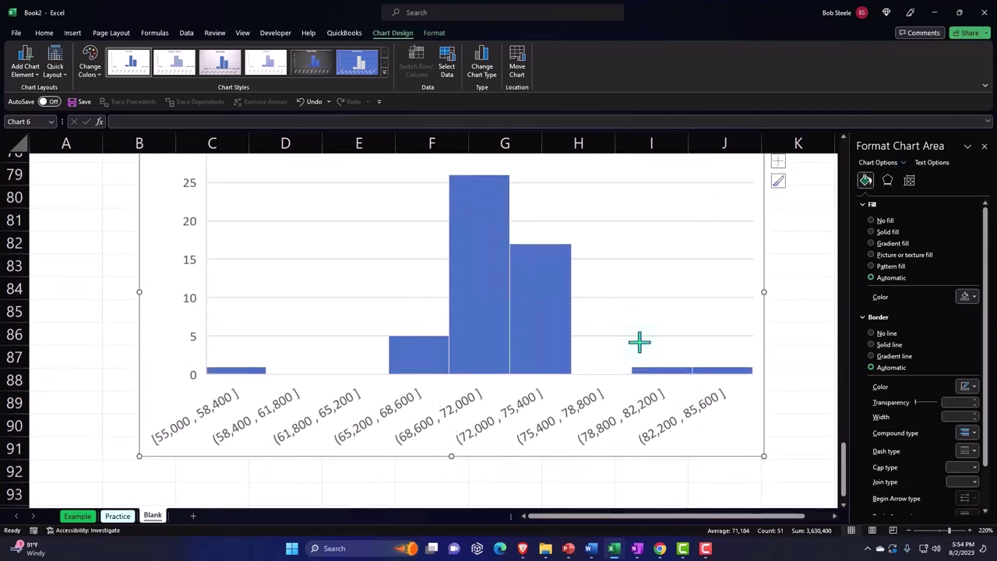
Switch the horizontal axis bins to a fixed bin width of 2000, giving 15 bins.
{"action": "left_click", "coordinate": [580, 412]}
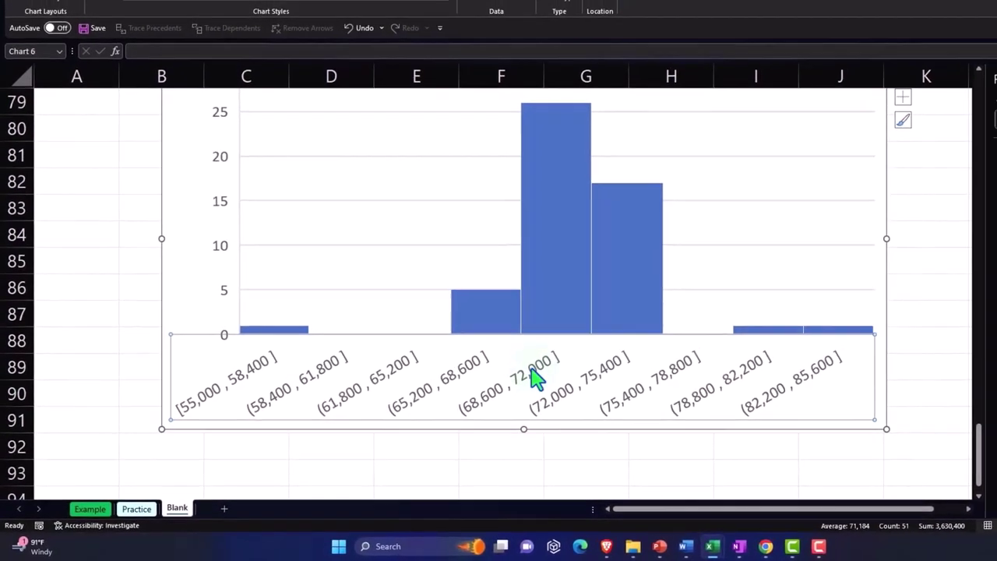
{"action": "double_click", "coordinate": [543, 376]}
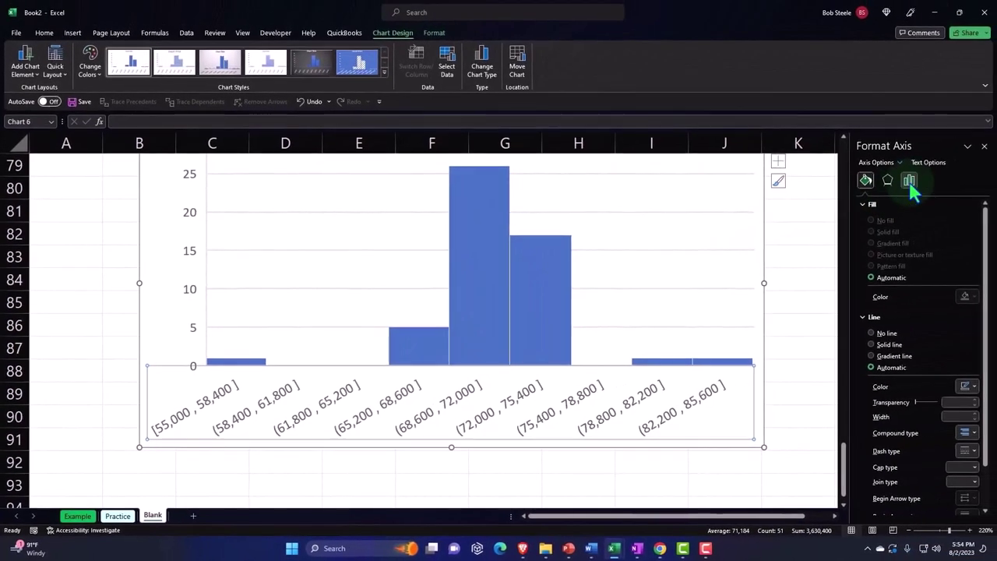
{"action": "left_click", "coordinate": [910, 184]}
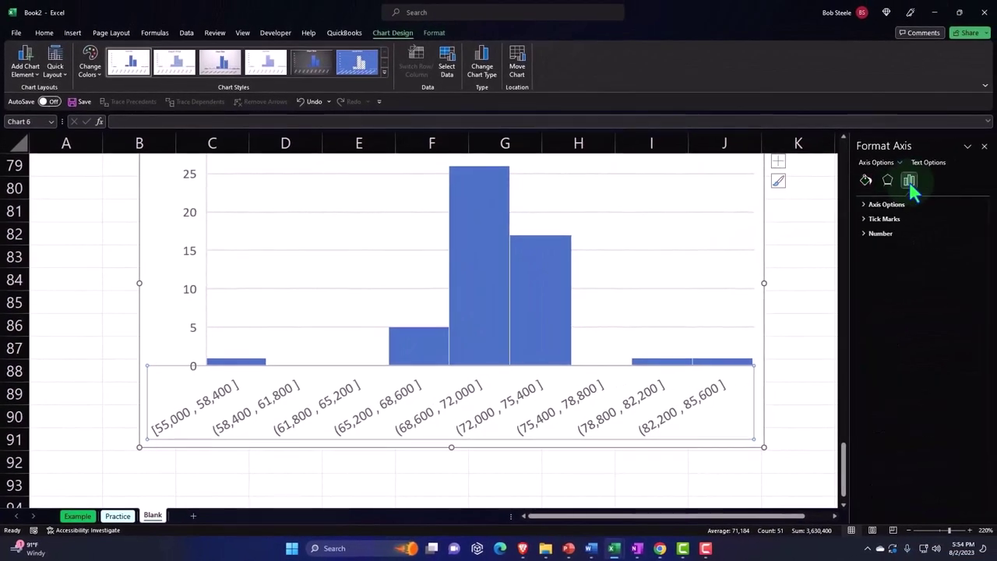
{"action": "left_click", "coordinate": [866, 206]}
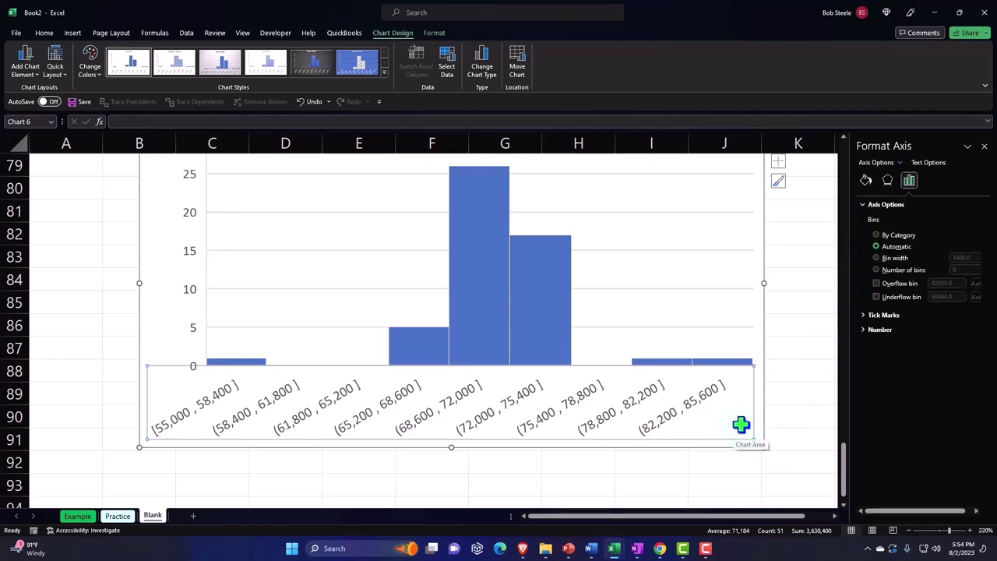
{"action": "left_click", "coordinate": [877, 258]}
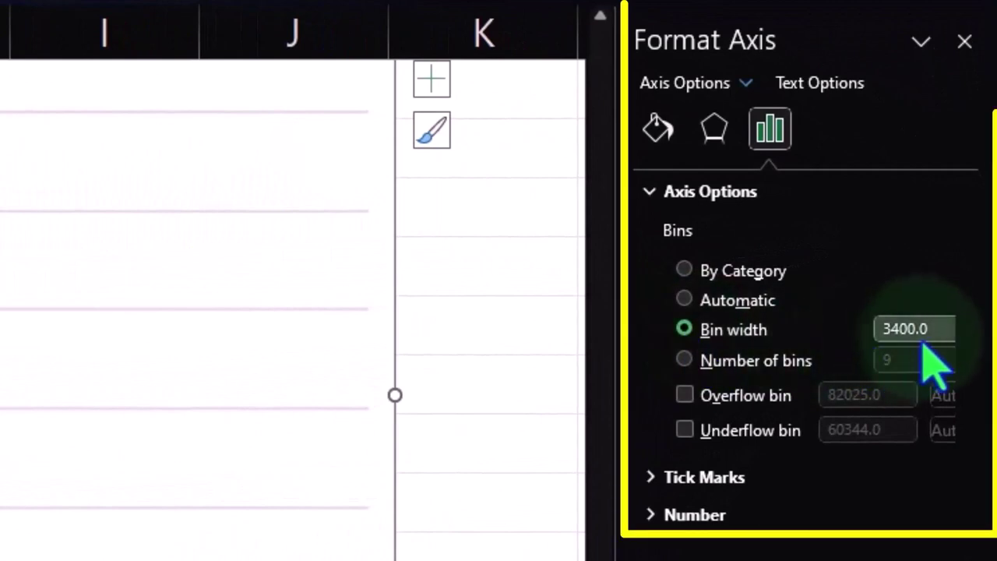
{"action": "double_click", "coordinate": [908, 329]}
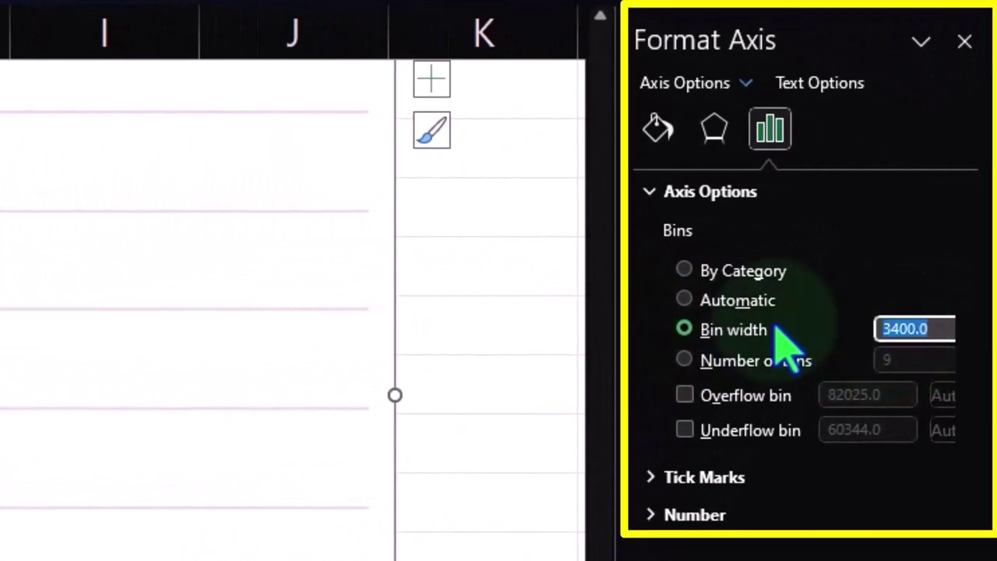
{"action": "type", "text": "20"}
{"action": "key", "text": "Tab"}
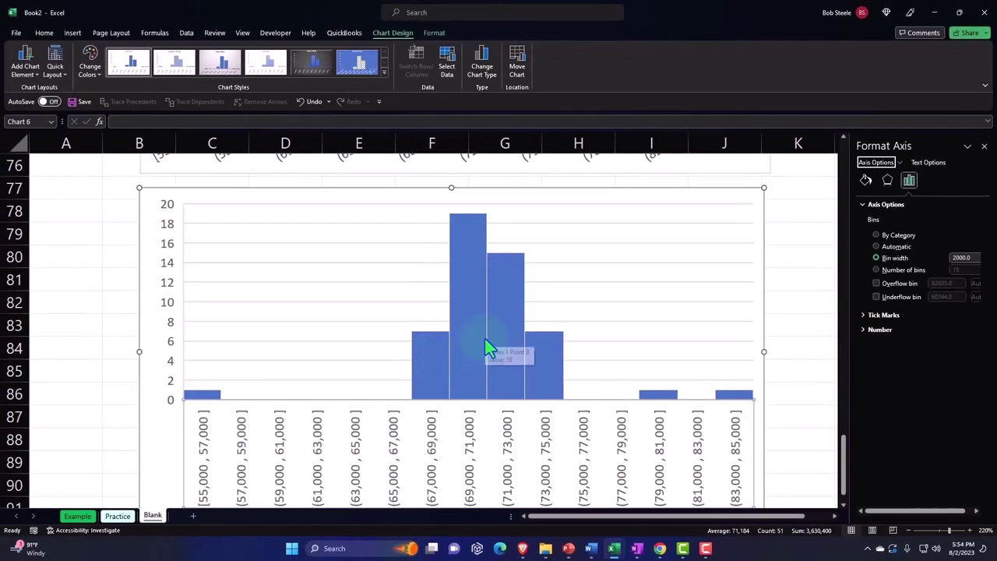
{"action": "scroll", "coordinate": [475, 343], "scroll_direction": "down", "scroll_amount": 1}
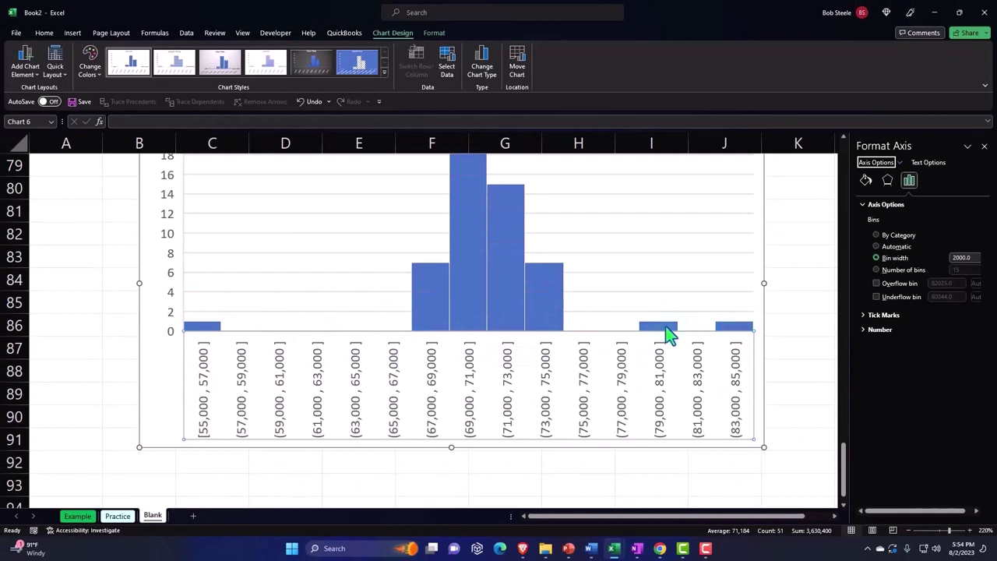
{"action": "scroll", "coordinate": [431, 338], "scroll_direction": "up", "scroll_amount": 1}
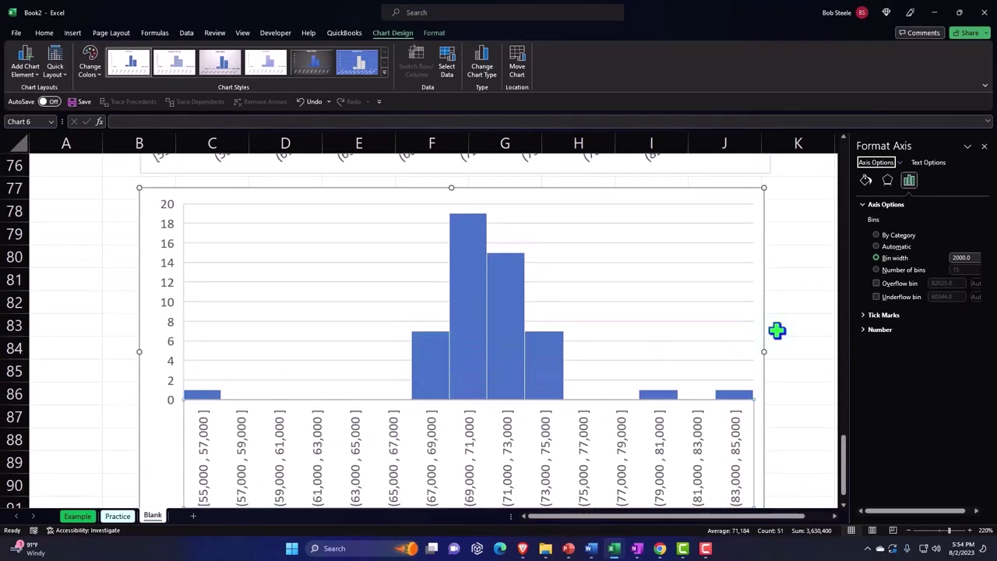
Turn on the overflow bin with a cutoff of 77,000.
{"action": "left_click", "coordinate": [863, 328]}
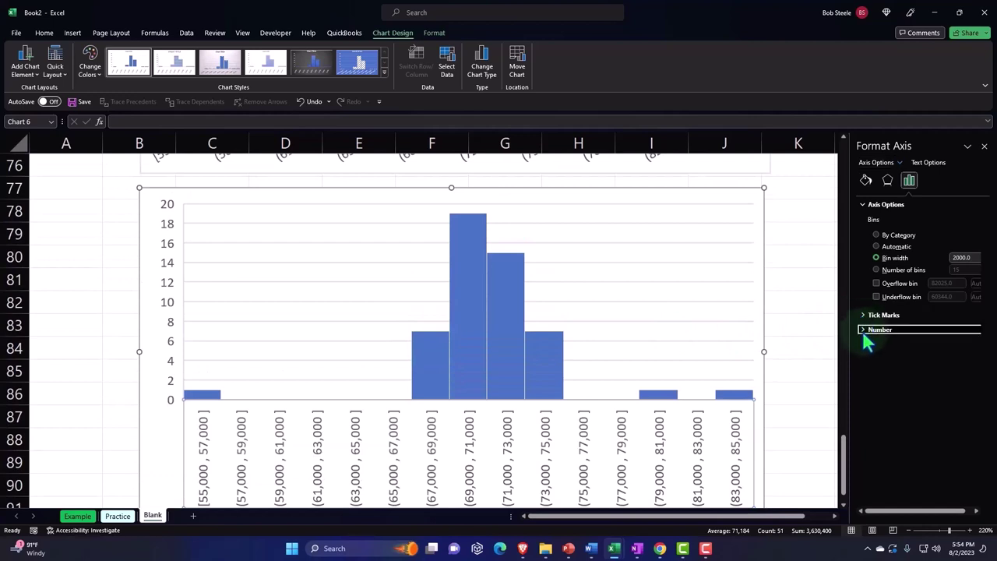
{"action": "left_click", "coordinate": [865, 335]}
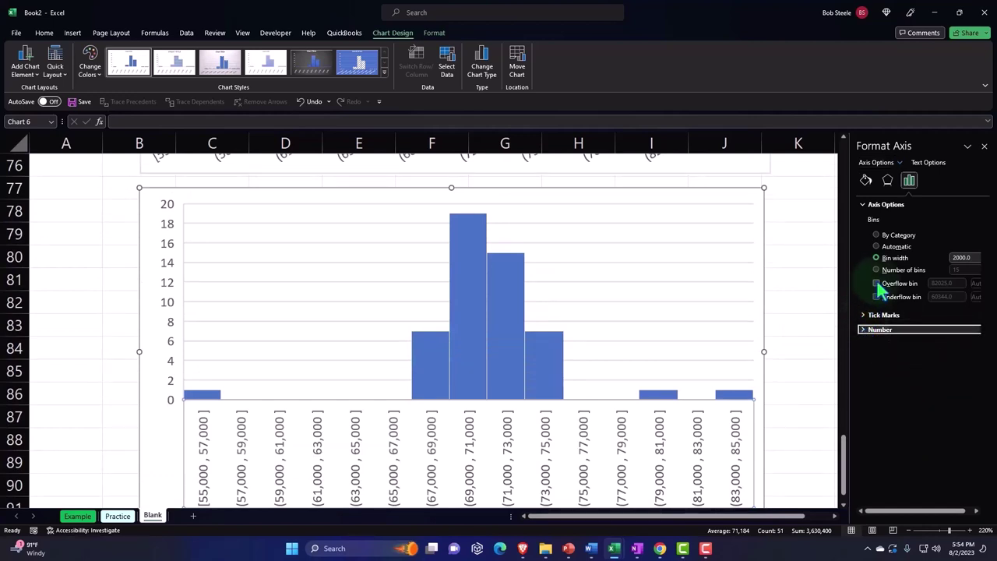
{"action": "left_click", "coordinate": [876, 284]}
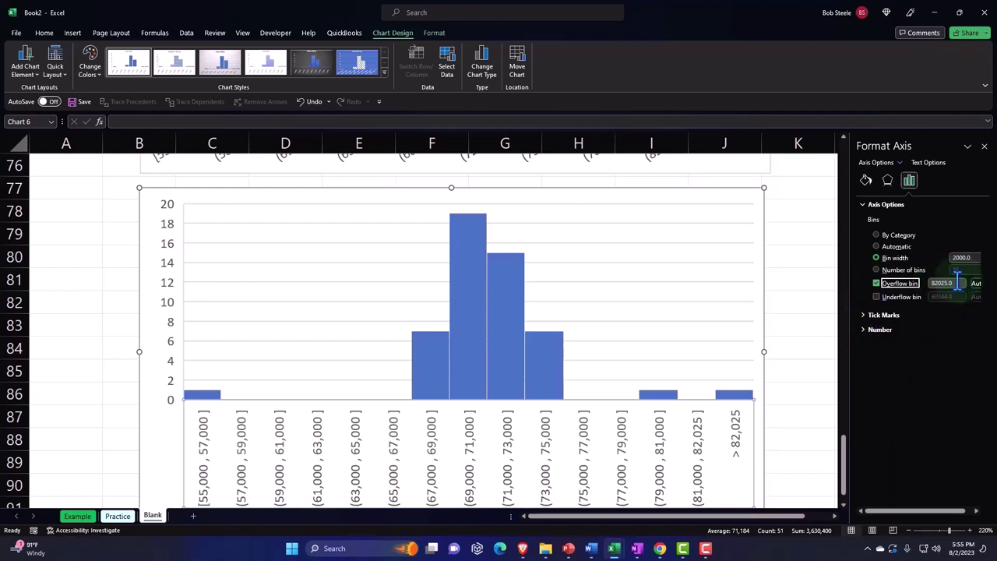
{"action": "left_click_drag", "start_coordinate": [935, 511], "coordinate": [947, 511]}
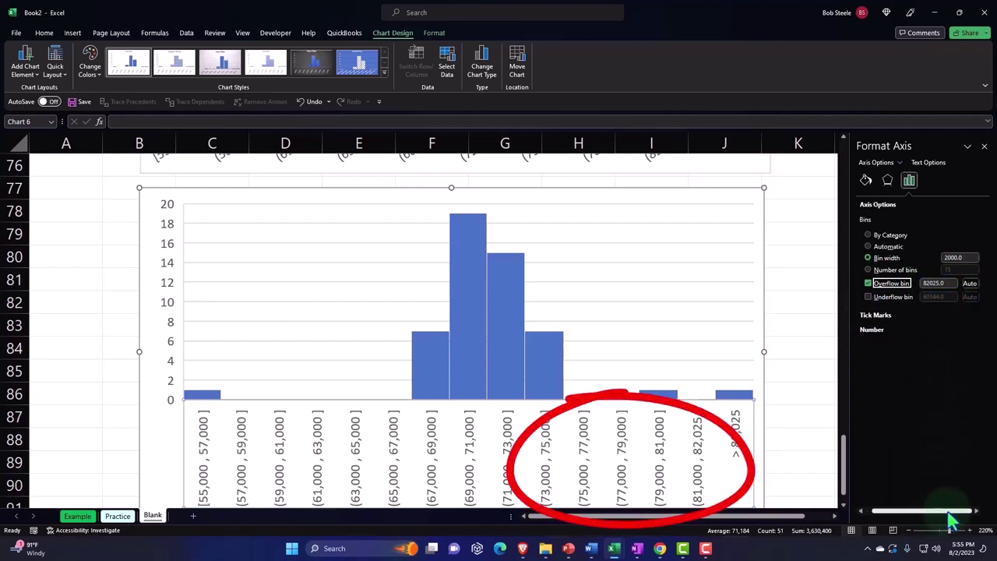
{"action": "left_click_drag", "start_coordinate": [950, 286], "coordinate": [883, 288]}
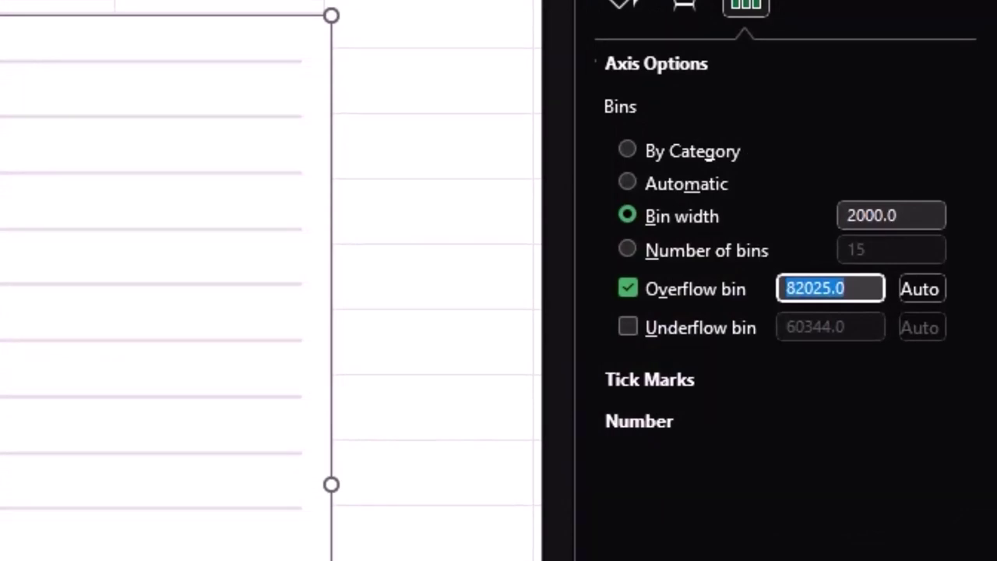
{"action": "type", "text": "77000"}
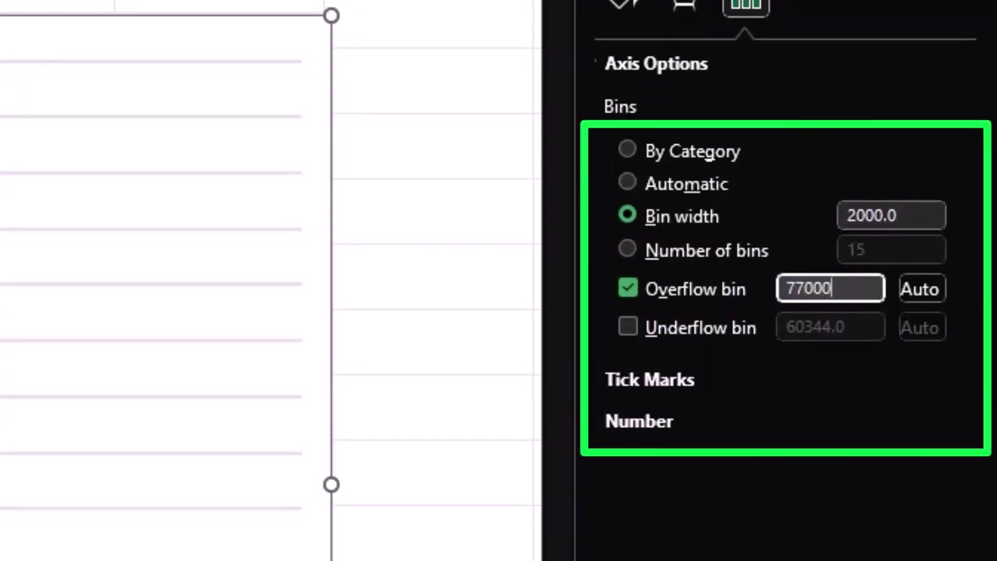
{"action": "key", "text": "Tab"}
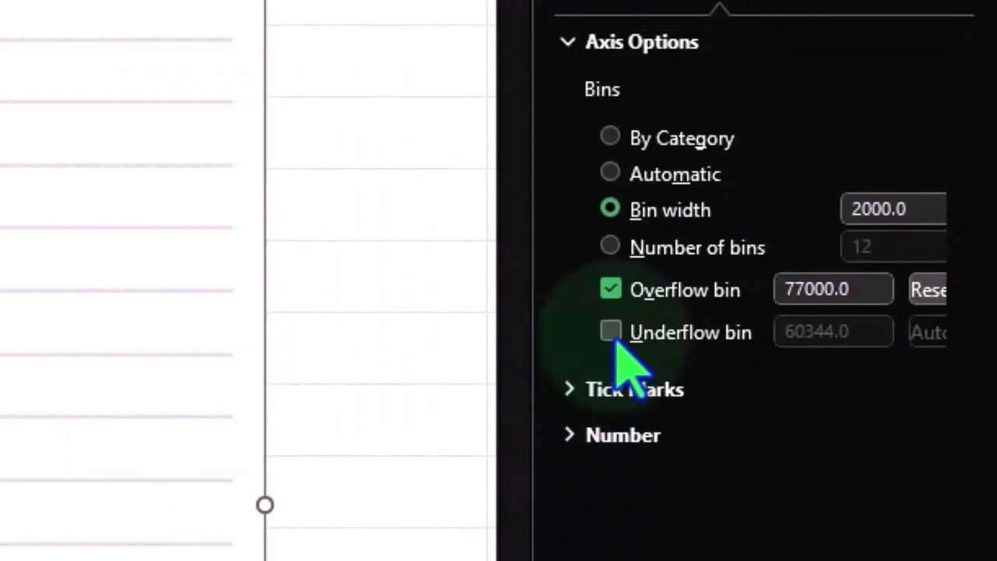
Turn on an underflow bin at 63,000 and close the Format Axis pane.
{"action": "left_click", "coordinate": [612, 334]}
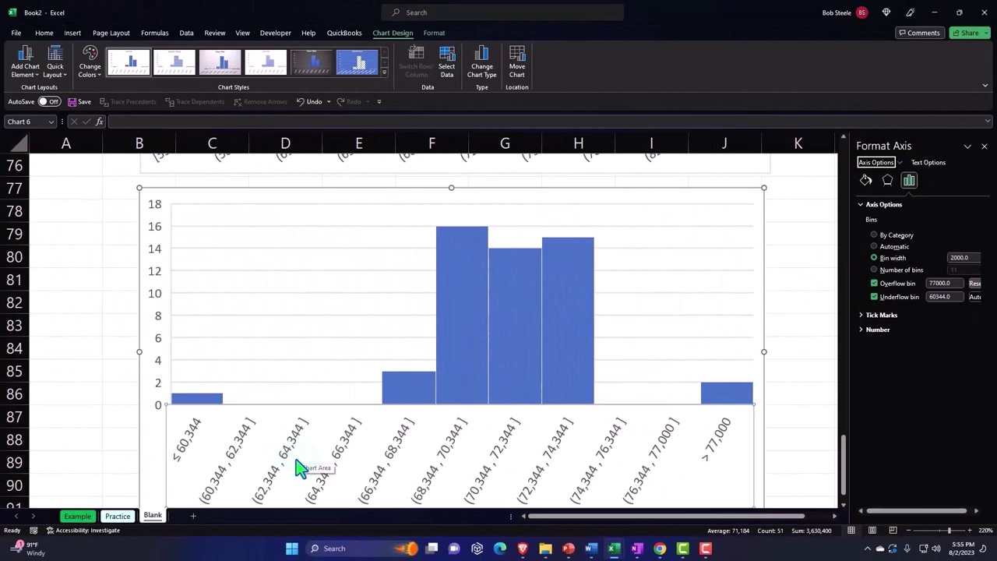
{"action": "double_click", "coordinate": [945, 296]}
{"action": "type", "text": "63"}
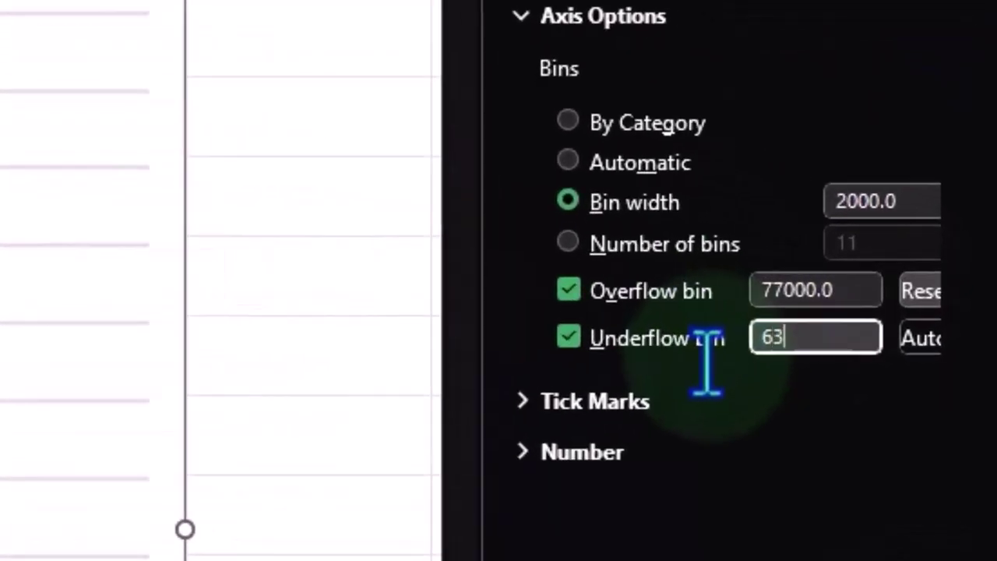
{"action": "type", "text": "000"}
{"action": "key", "text": "Return"}
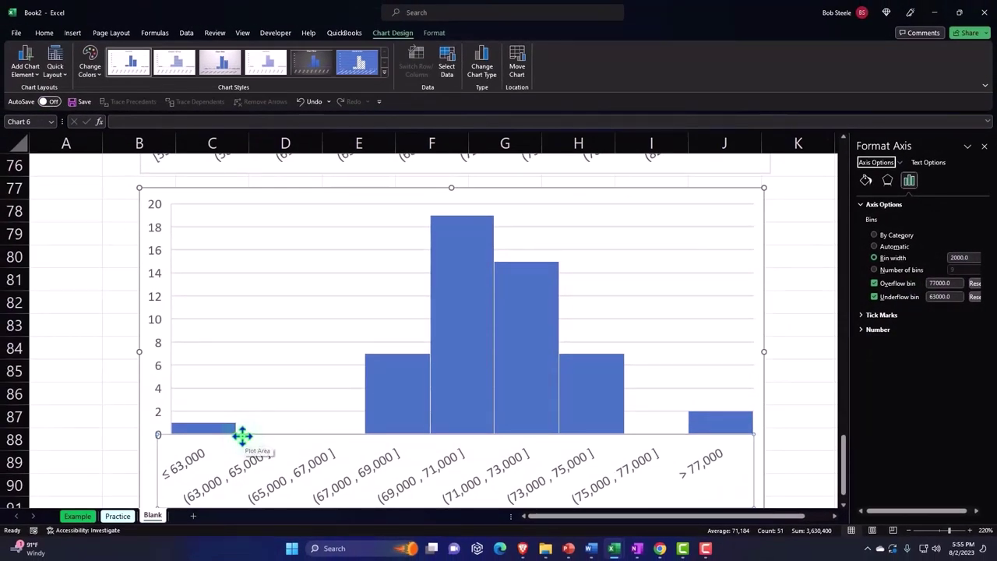
{"action": "left_click", "coordinate": [984, 146]}
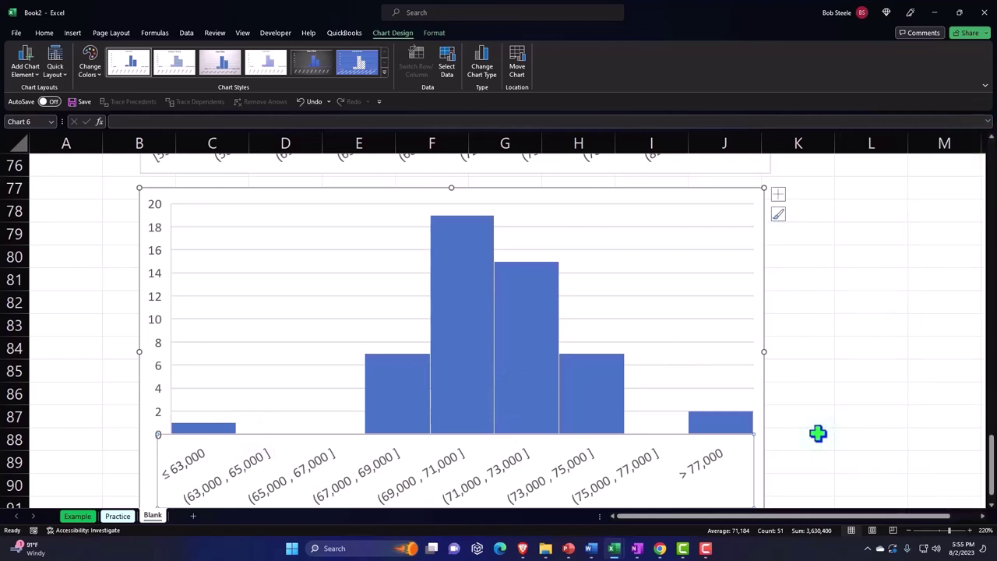
{"action": "mouse_move", "coordinate": [744, 427]}
{"action": "scroll", "coordinate": [744, 427], "scroll_direction": "down", "scroll_amount": 1}
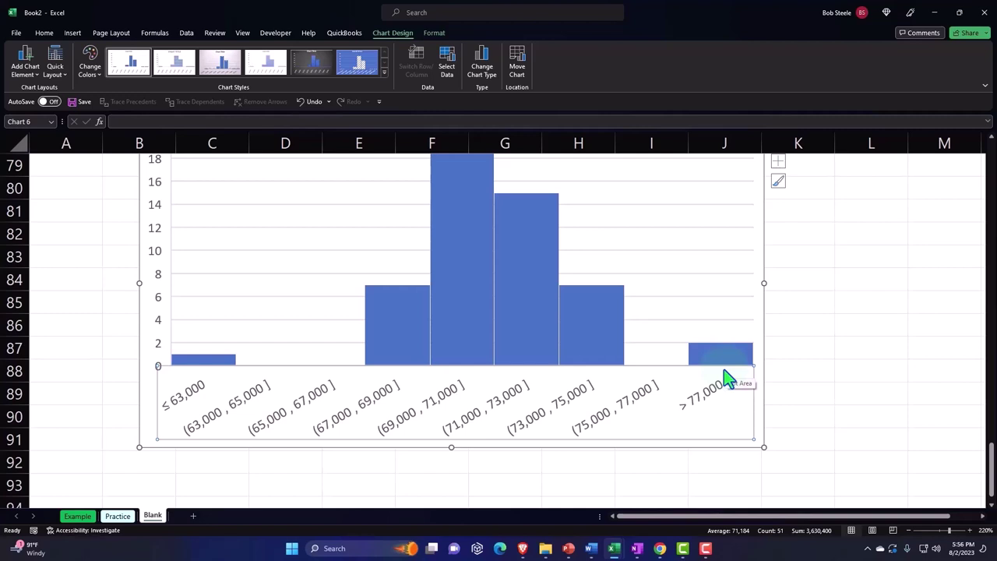
{"action": "left_click", "coordinate": [799, 348]}
{"action": "scroll", "coordinate": [799, 348], "scroll_direction": "up", "scroll_amount": 1}
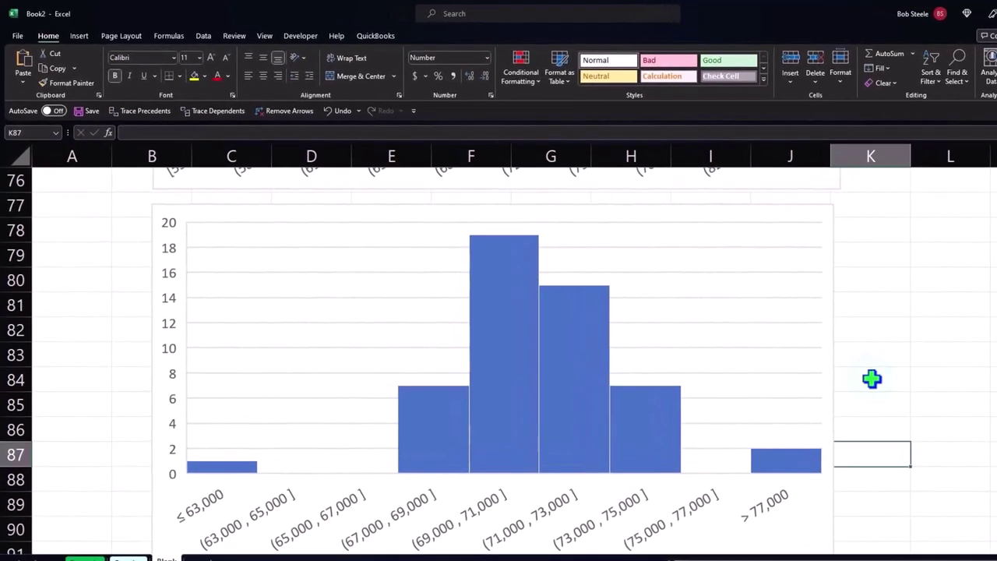
{"action": "scroll", "coordinate": [871, 380], "scroll_direction": "down", "scroll_amount": 1}
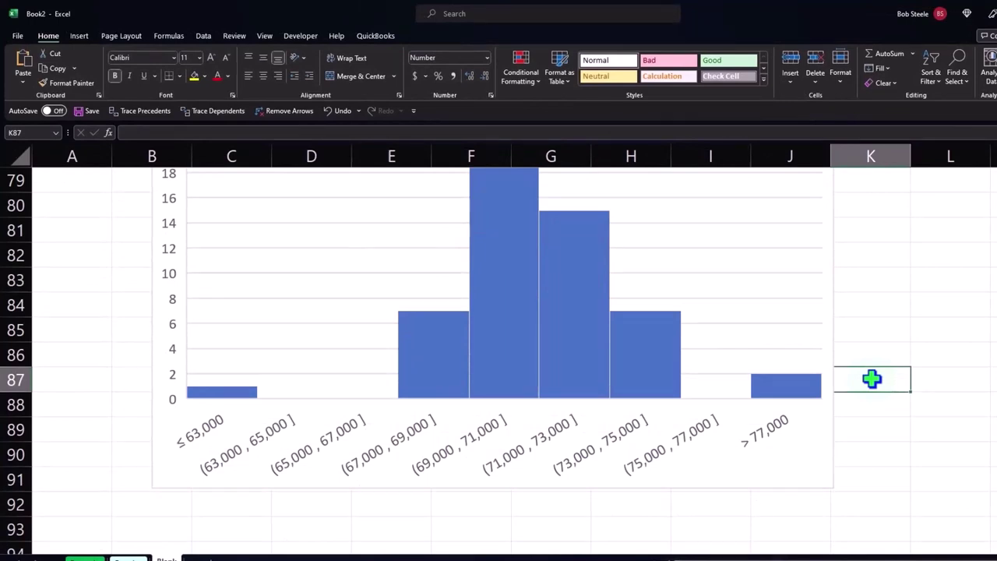
{"action": "left_click", "coordinate": [771, 347]}
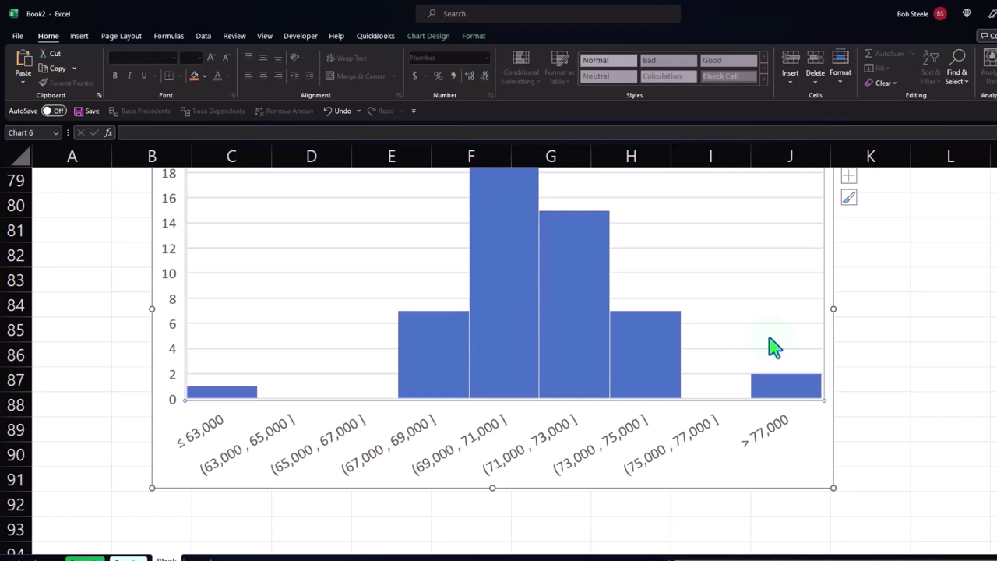
{"action": "left_click", "coordinate": [557, 446]}
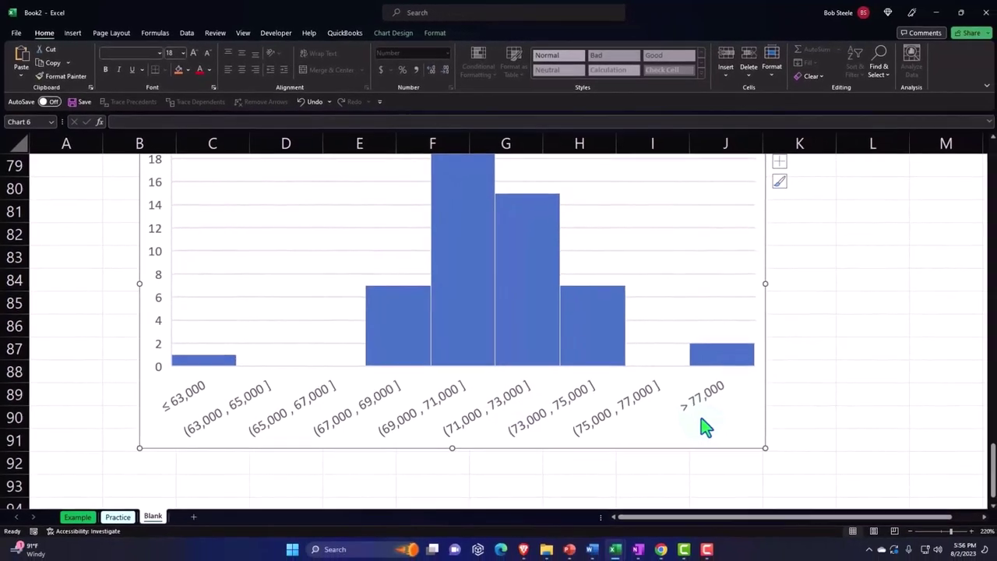
{"action": "scroll", "coordinate": [748, 452], "scroll_direction": "up", "scroll_amount": 1}
{"action": "left_click", "coordinate": [155, 253]}
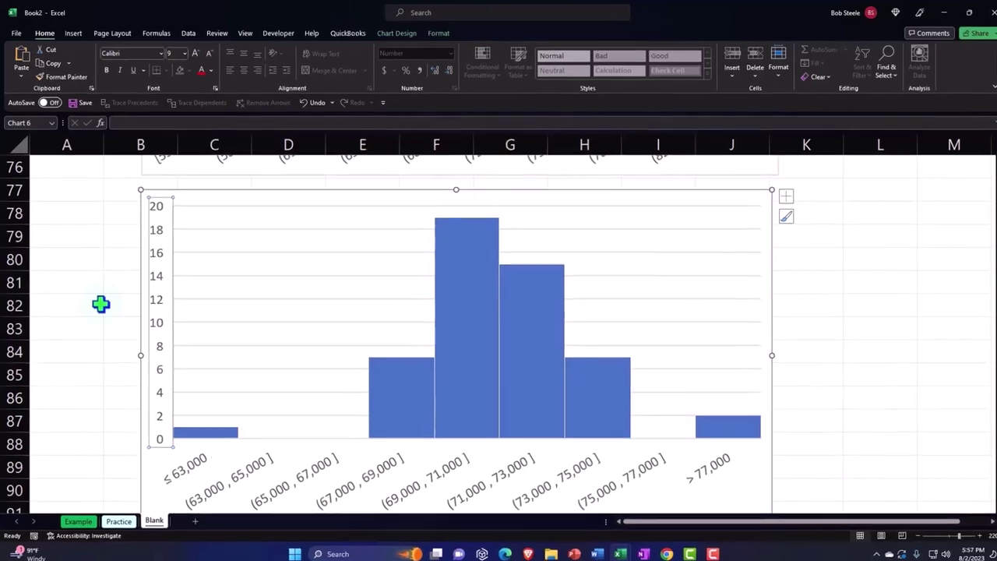
Return to row 1 of the wage sheet and deselect the chart by selecting empty cell L5.
{"action": "scroll", "coordinate": [99, 301], "scroll_direction": "up", "scroll_amount": 2}
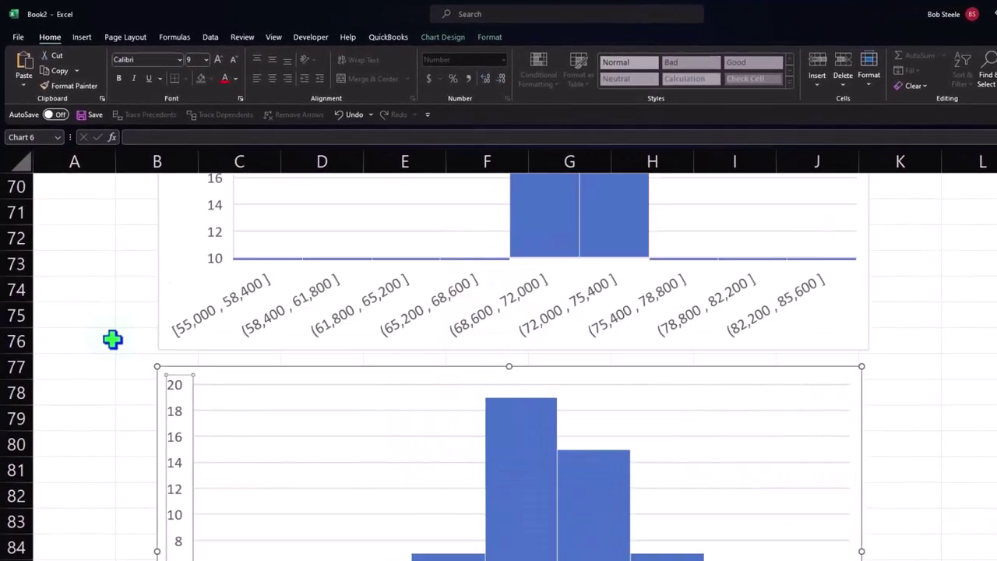
{"action": "scroll", "coordinate": [112, 339], "scroll_direction": "up", "scroll_amount": 6}
{"action": "scroll", "coordinate": [113, 341], "scroll_direction": "up", "scroll_amount": 4}
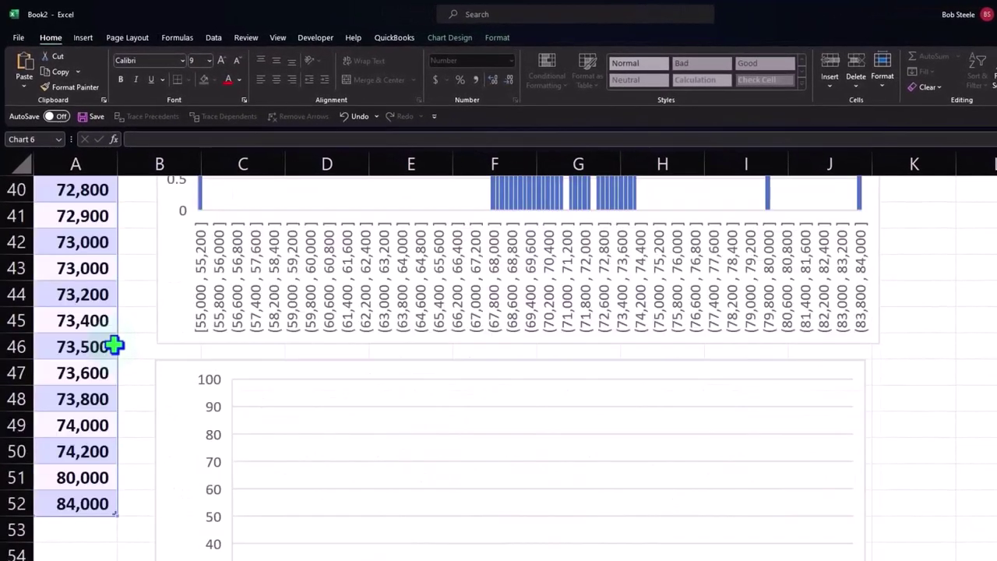
{"action": "scroll", "coordinate": [113, 341], "scroll_direction": "up", "scroll_amount": 4}
{"action": "scroll", "coordinate": [114, 343], "scroll_direction": "up", "scroll_amount": 4}
{"action": "scroll", "coordinate": [114, 345], "scroll_direction": "up", "scroll_amount": 4}
{"action": "scroll", "coordinate": [114, 345], "scroll_direction": "up", "scroll_amount": 1}
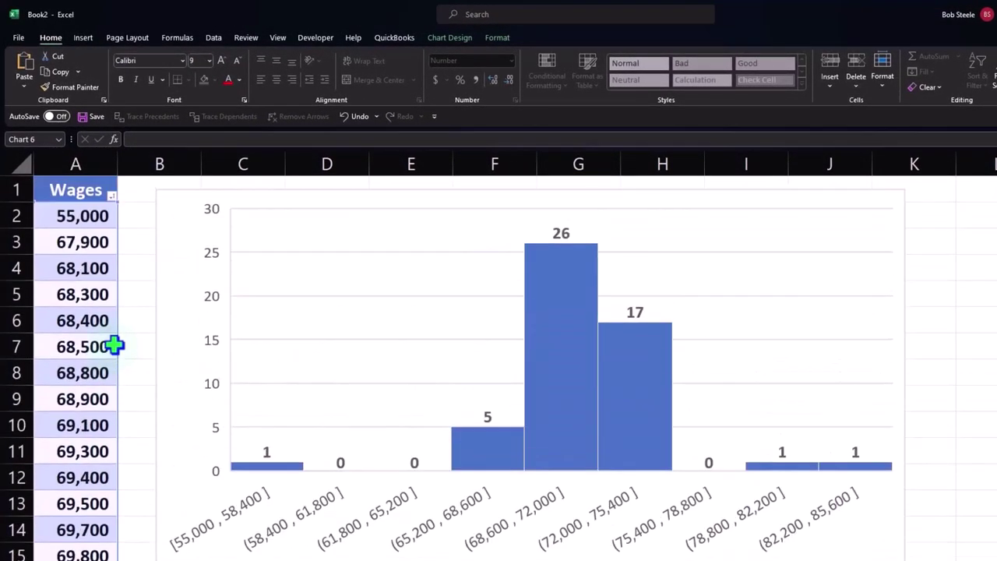
{"action": "left_click", "coordinate": [976, 293]}
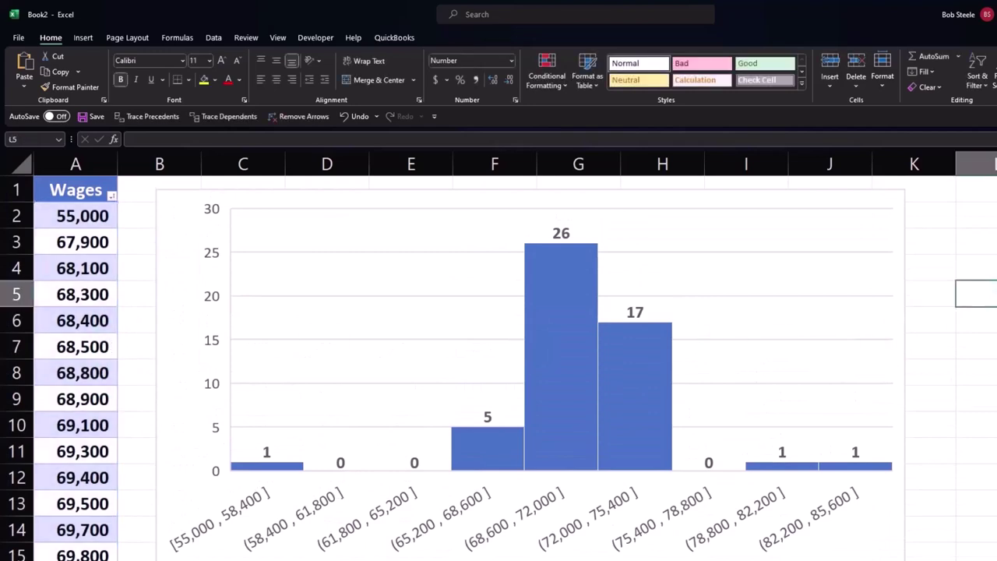